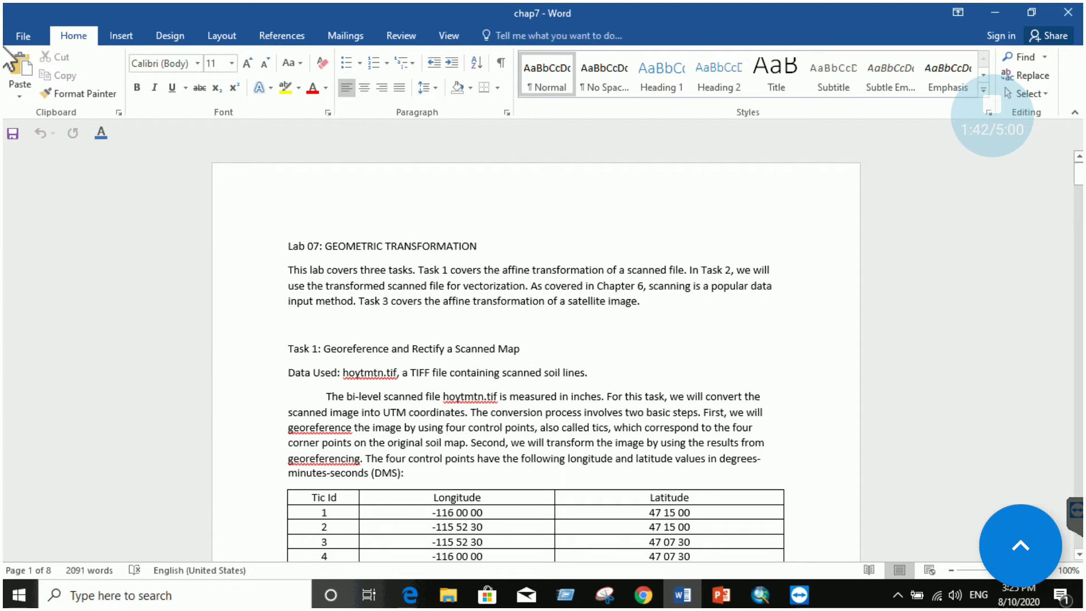
Read the Task 1 title and its source data line in the lab document, and switch to ArcMap
left_click_drag(323, 348, 519, 348)
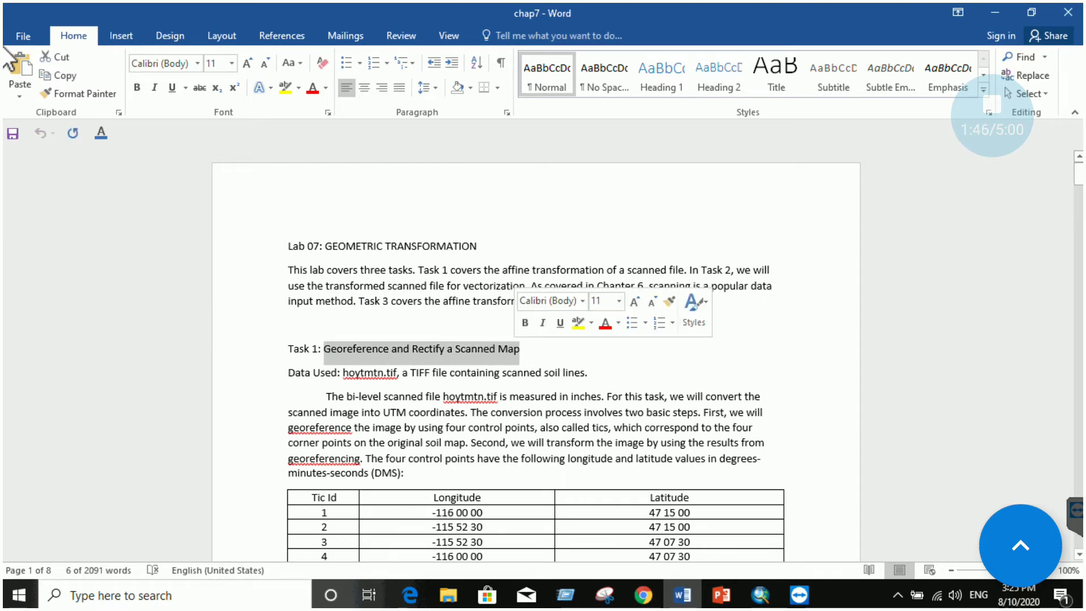
left_click(589, 373)
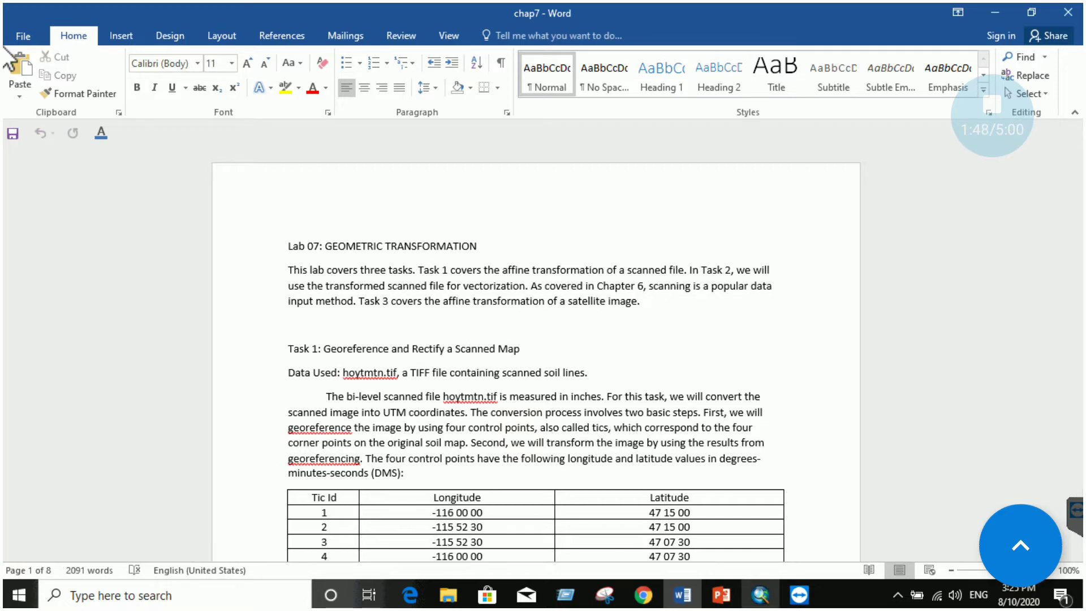
key("alt+Tab")
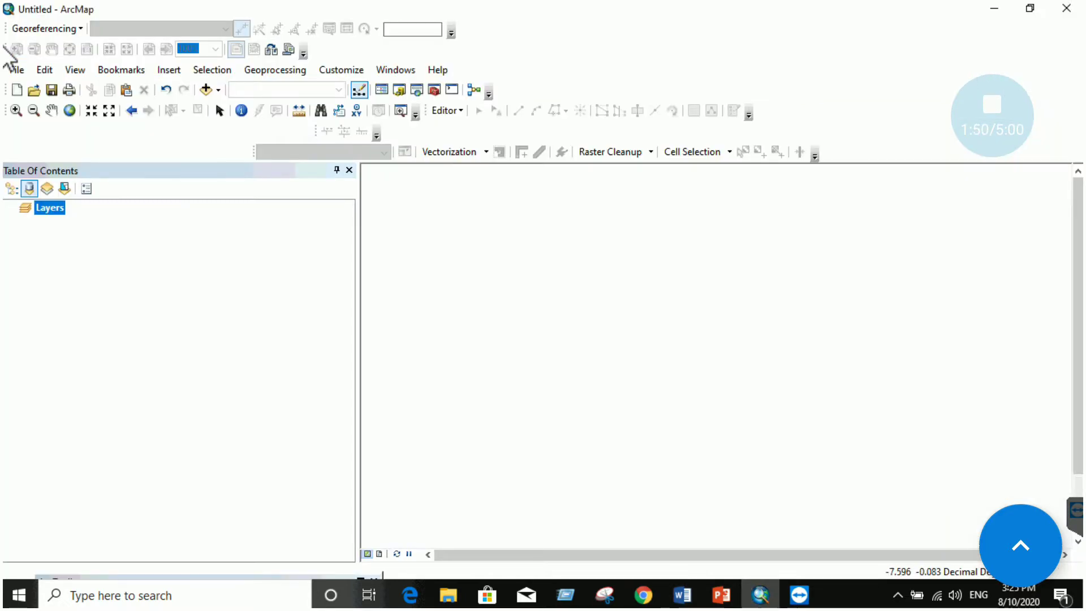
Look up ArcMap 10.7.1 in the Windows search using "arc"
key("super")
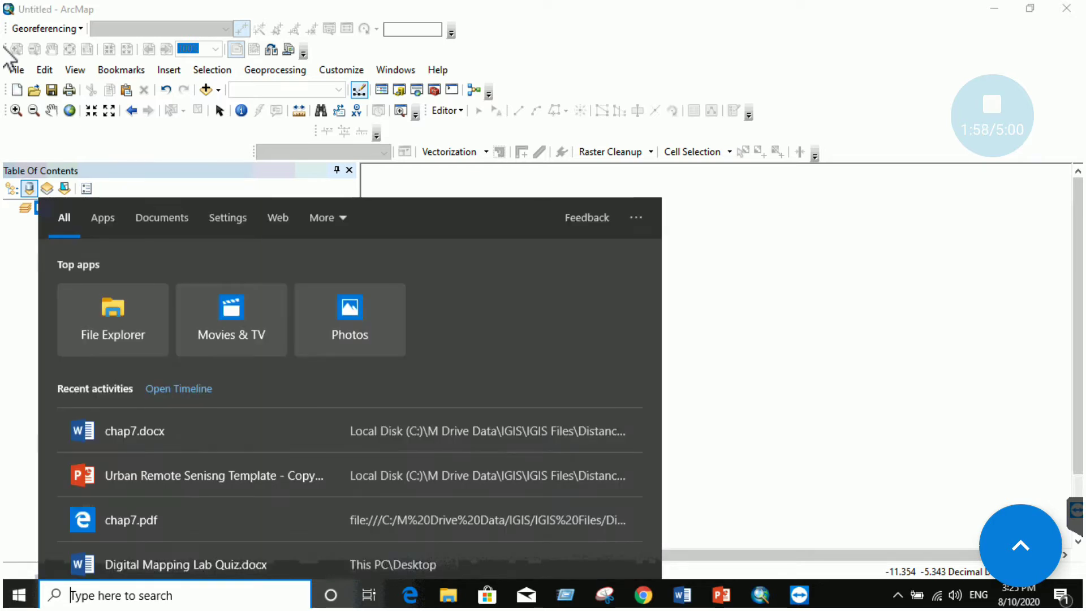
type("arc")
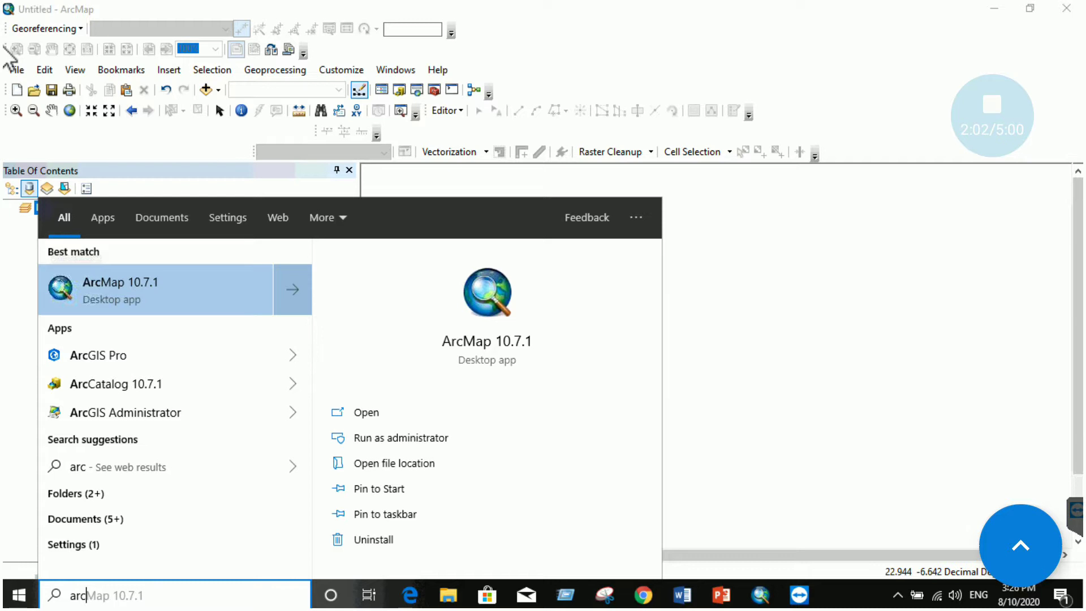
key("Return")
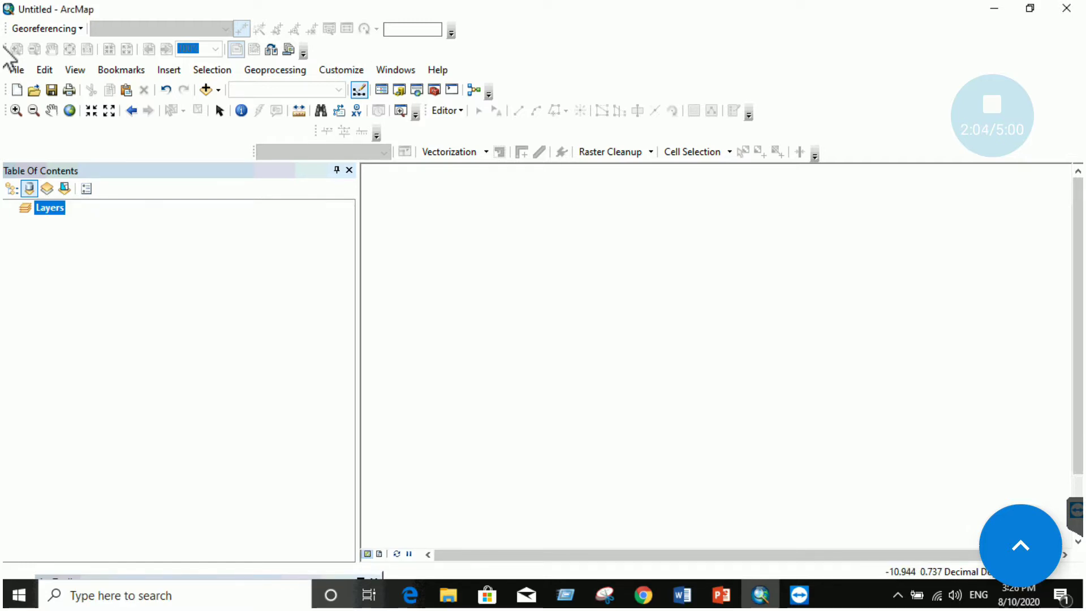
Add the scanned map hoytmtn.tif from the chap7 folder to the Layers data frame
key("shift+F10")
key("Down")
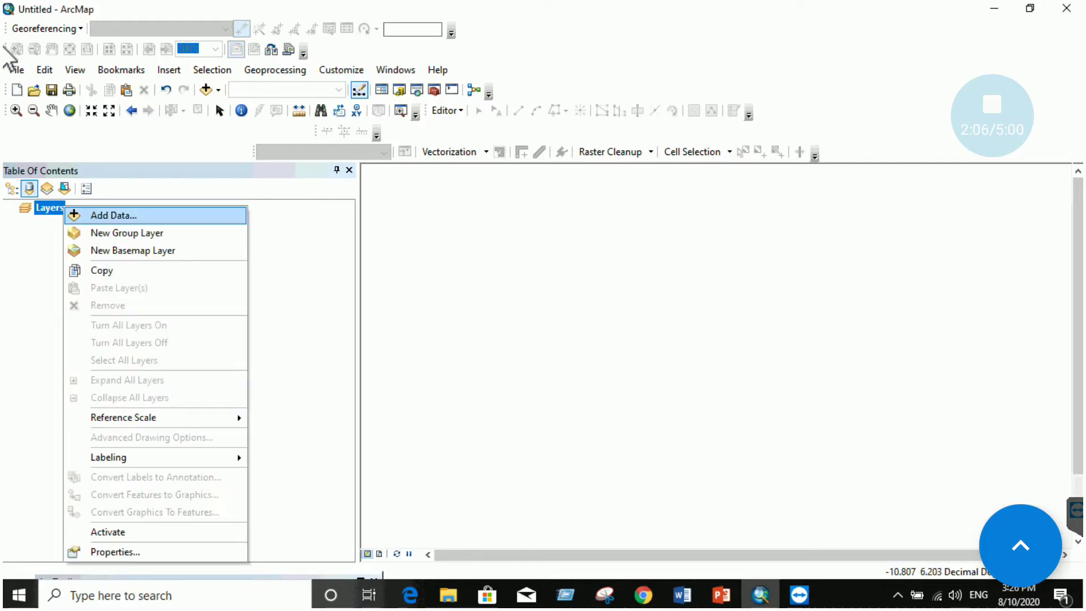
key("Return")
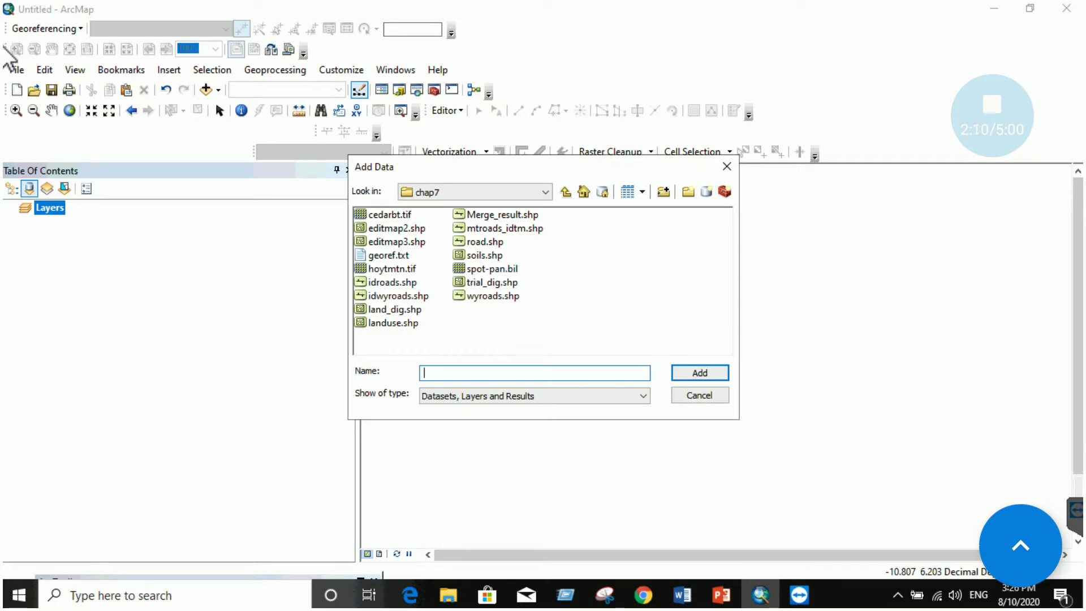
left_click(392, 268)
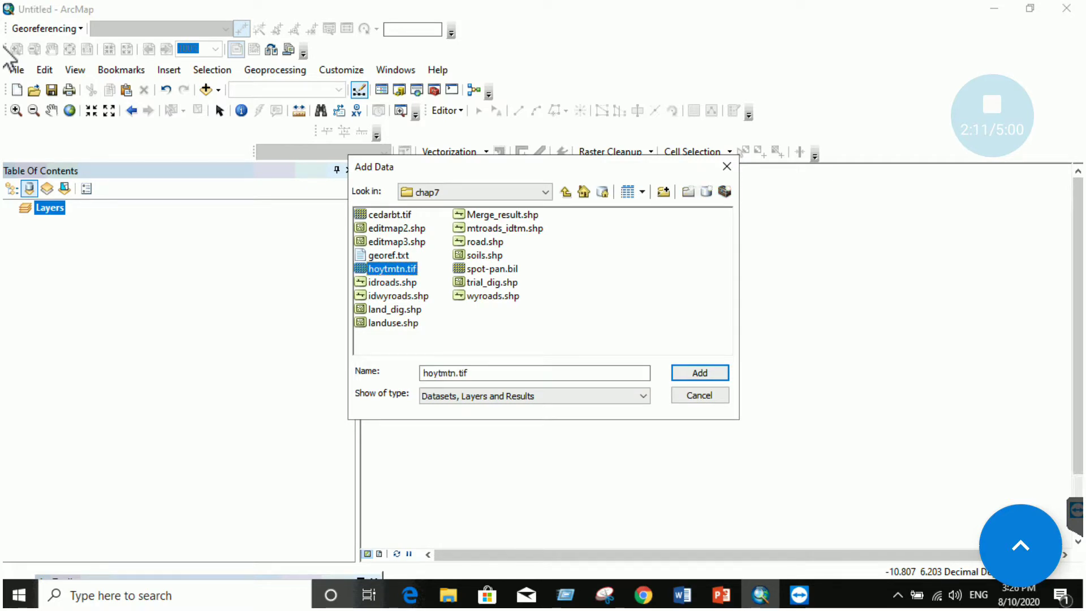
key("Return")
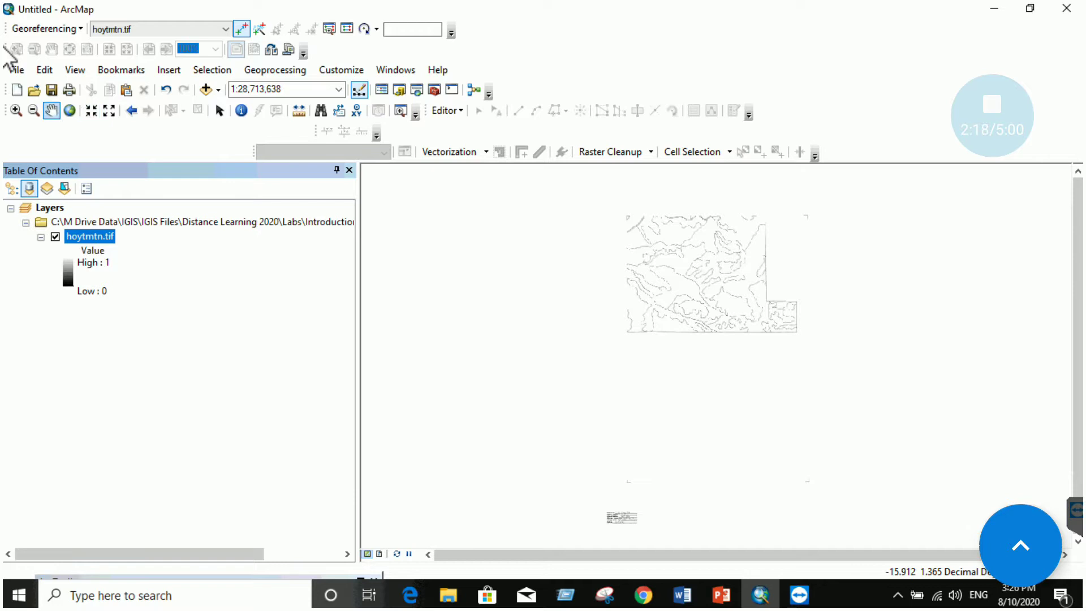
Examine the handwritten survey title block below the scanned soil map
left_click(16, 111)
left_click_drag(565, 456, 684, 538)
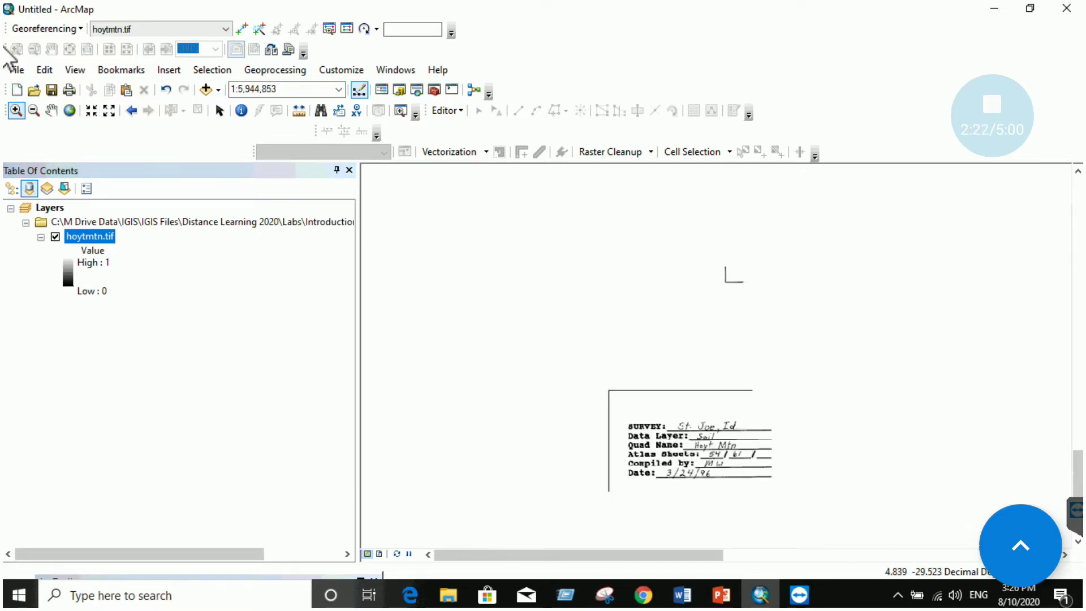
left_click_drag(752, 491, 787, 507)
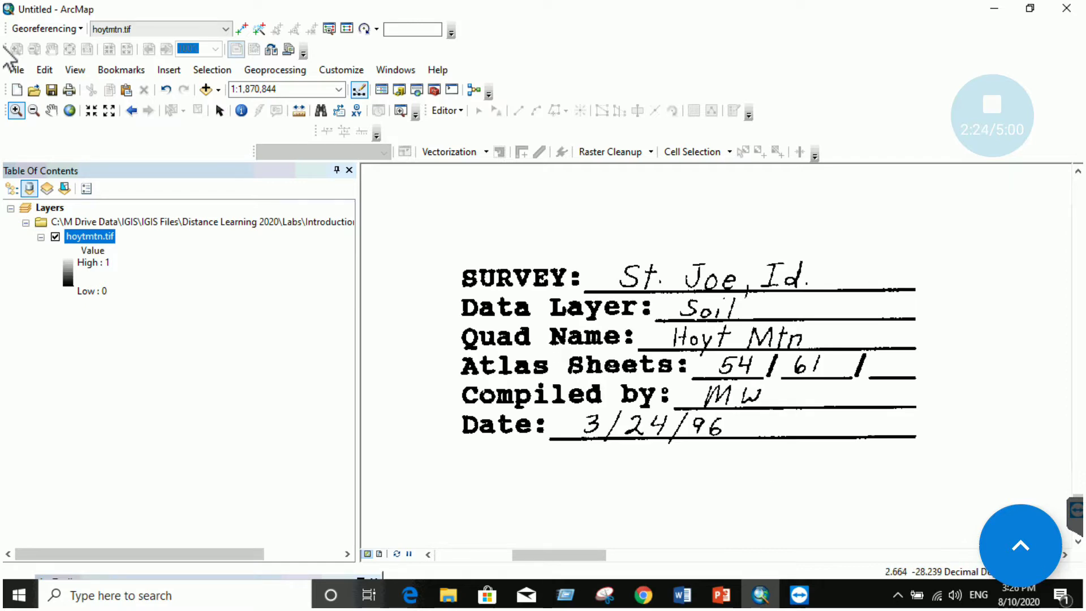
Examine the corner tic marks and the overall extent of the scanned soil map
left_click(219, 110)
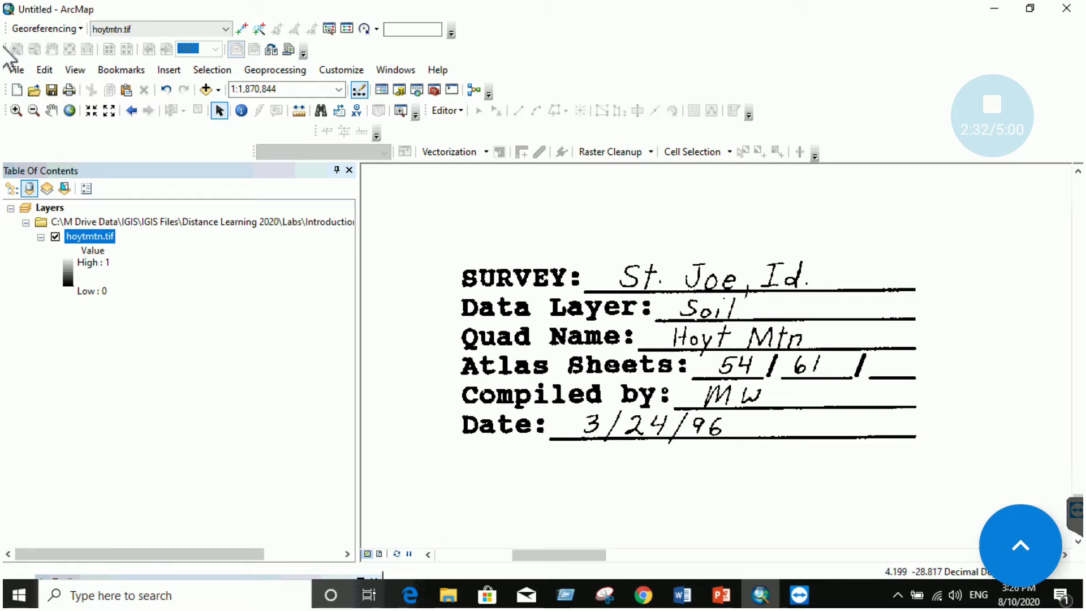
scroll(741, 346, "down", 4)
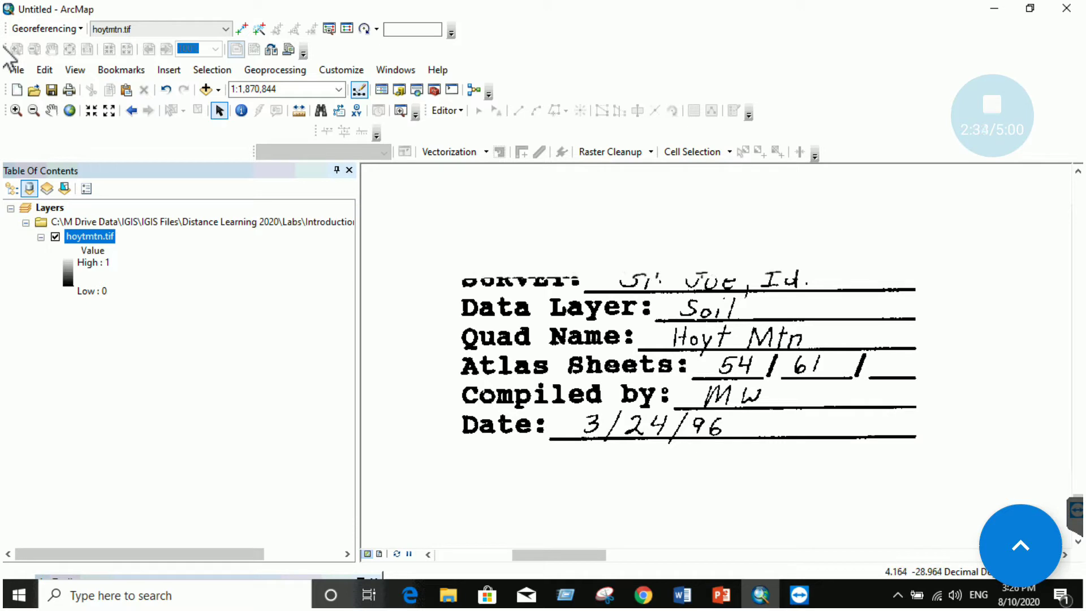
scroll(741, 346, "down", 2)
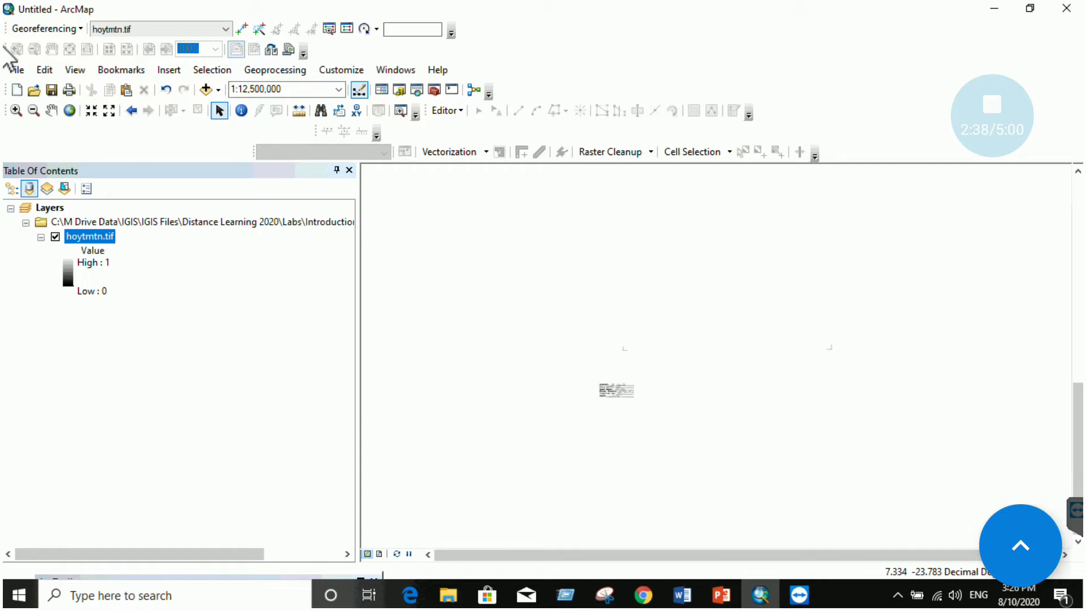
scroll(740, 346, "down", 2)
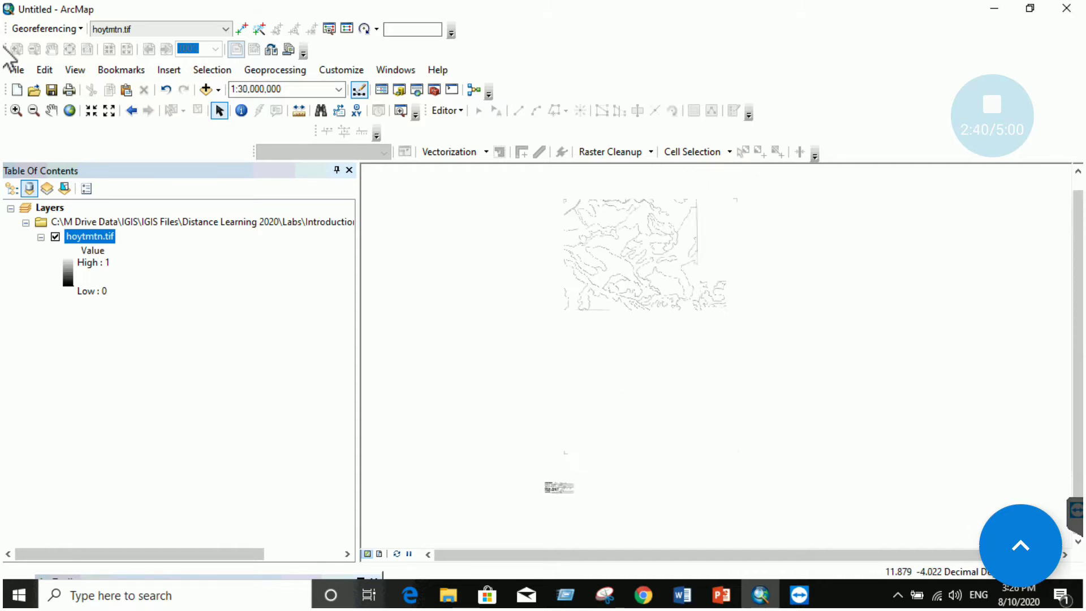
scroll(631, 318, "up", 1)
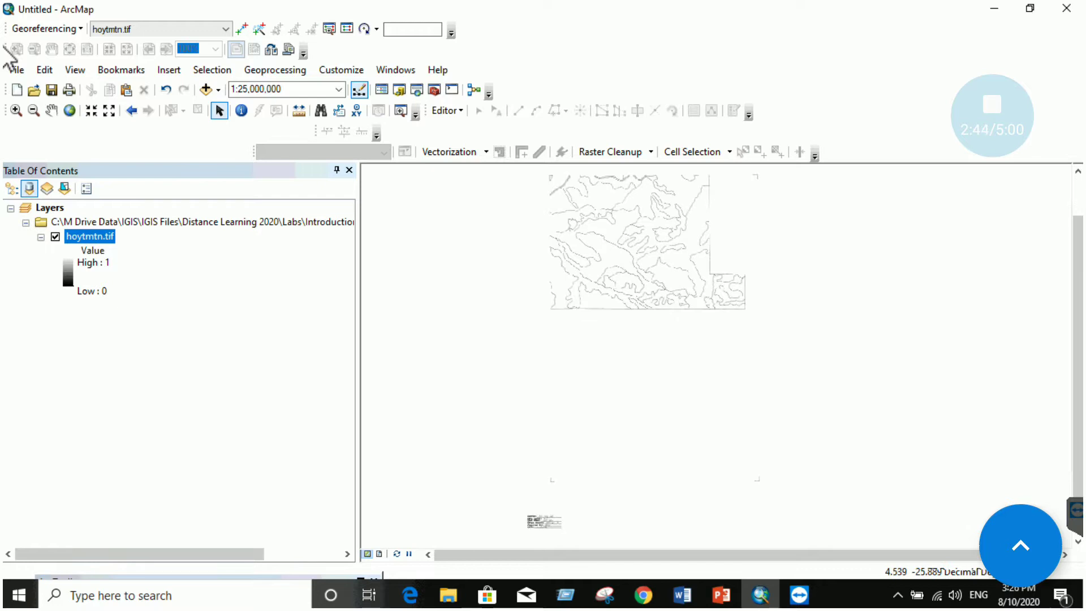
scroll(551, 480, "up", 2)
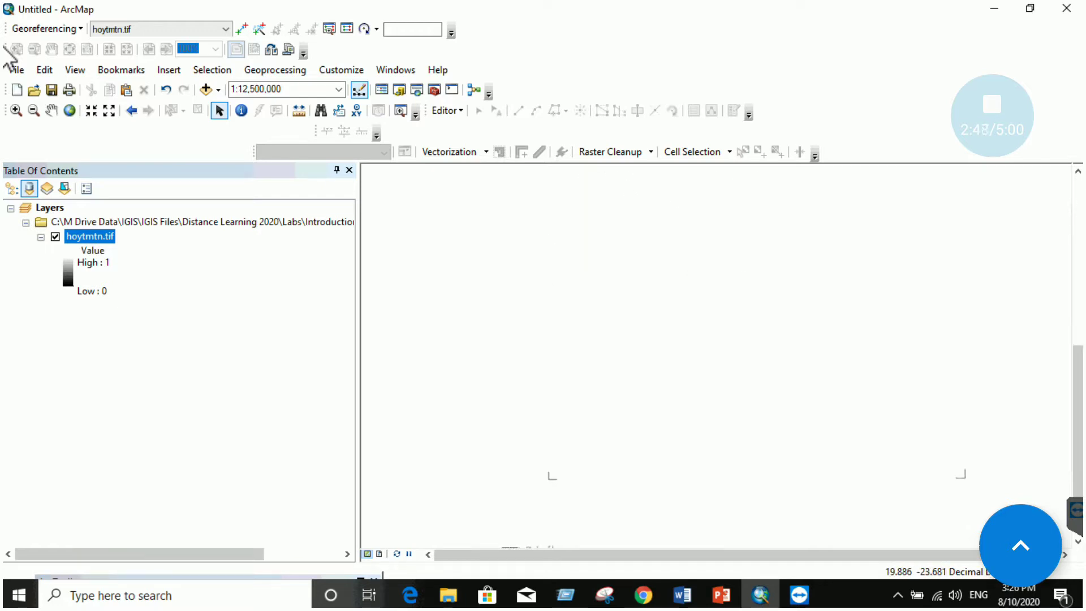
scroll(715, 344, "down", 2)
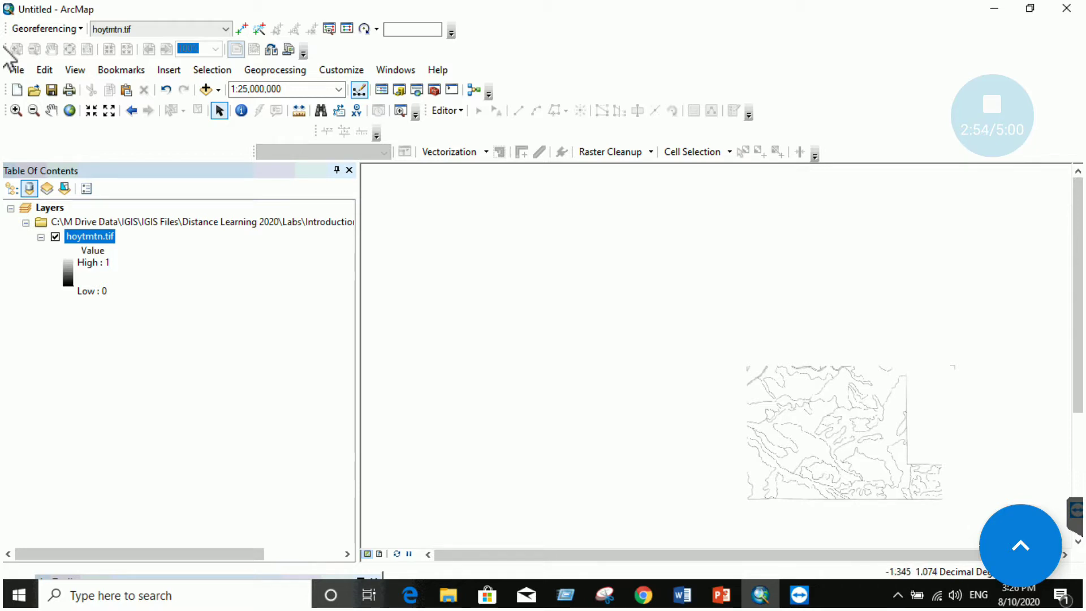
left_click_drag(857, 460, 669, 375)
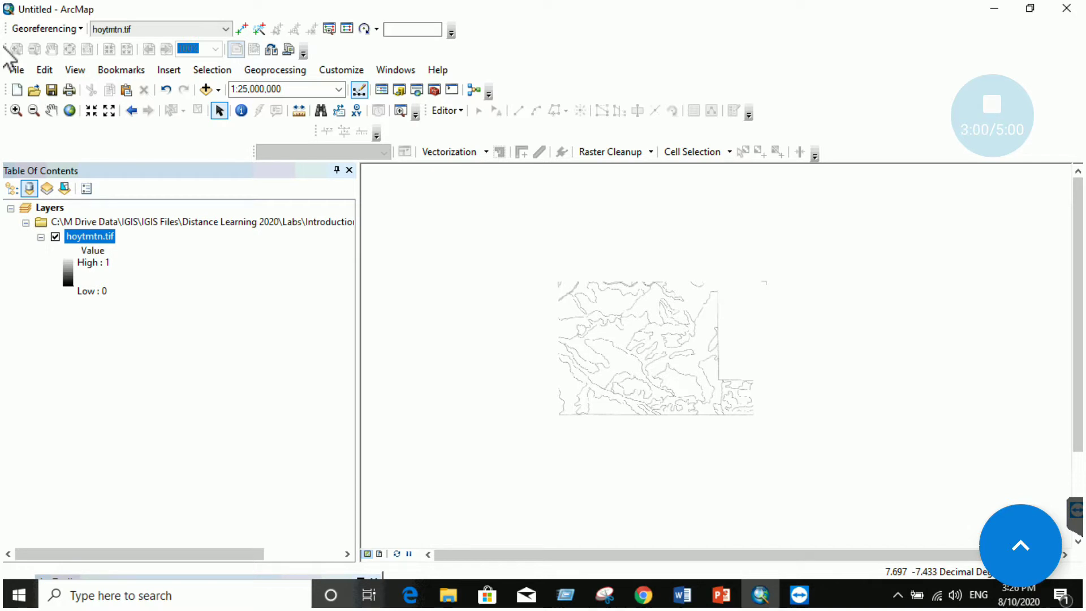
Set the Layers data frame's display units to Degrees Minutes Seconds, with map units in Decimal Degrees
right_click(50, 208)
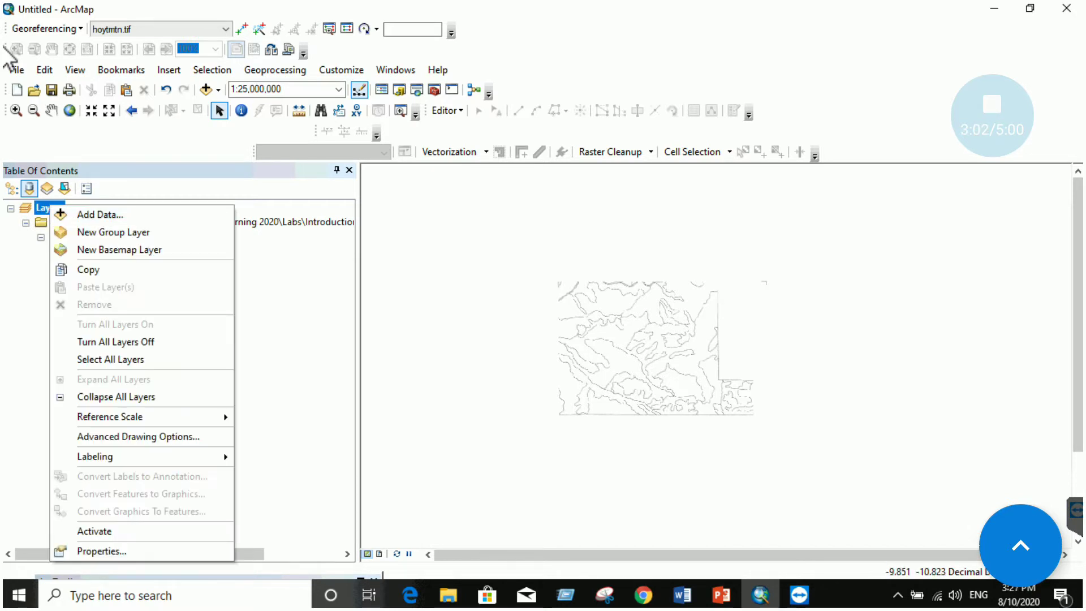
key("Return")
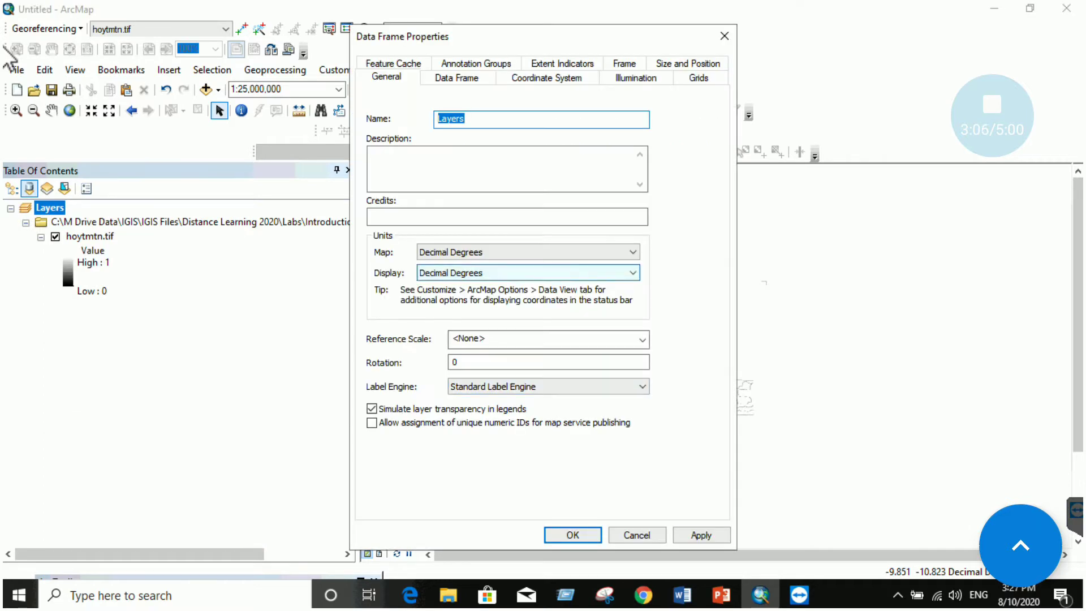
key("alt+Down")
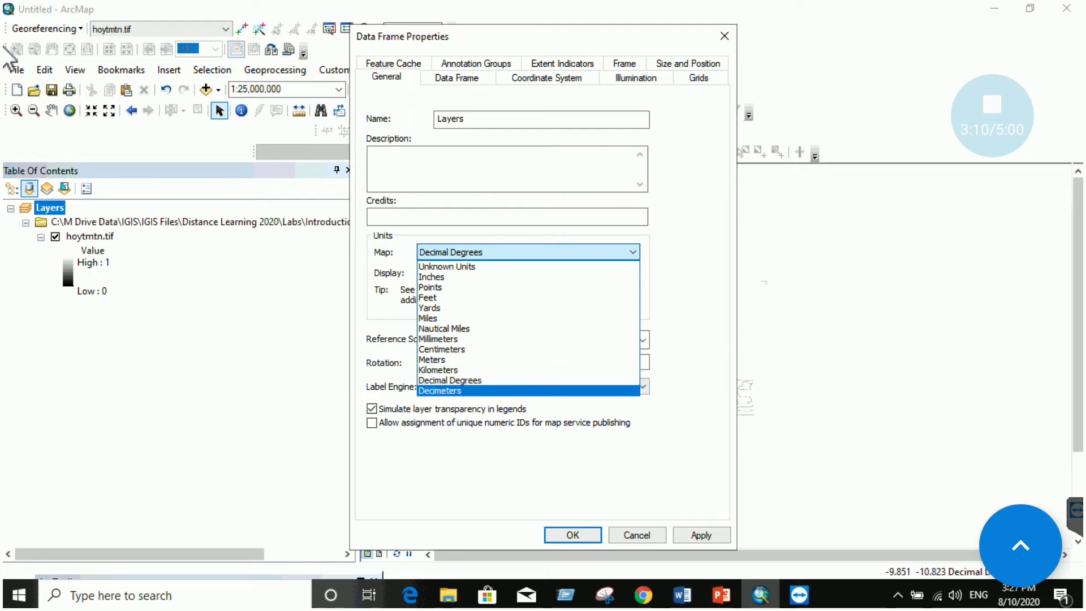
key("Return")
key("Tab")
key("alt+Down")
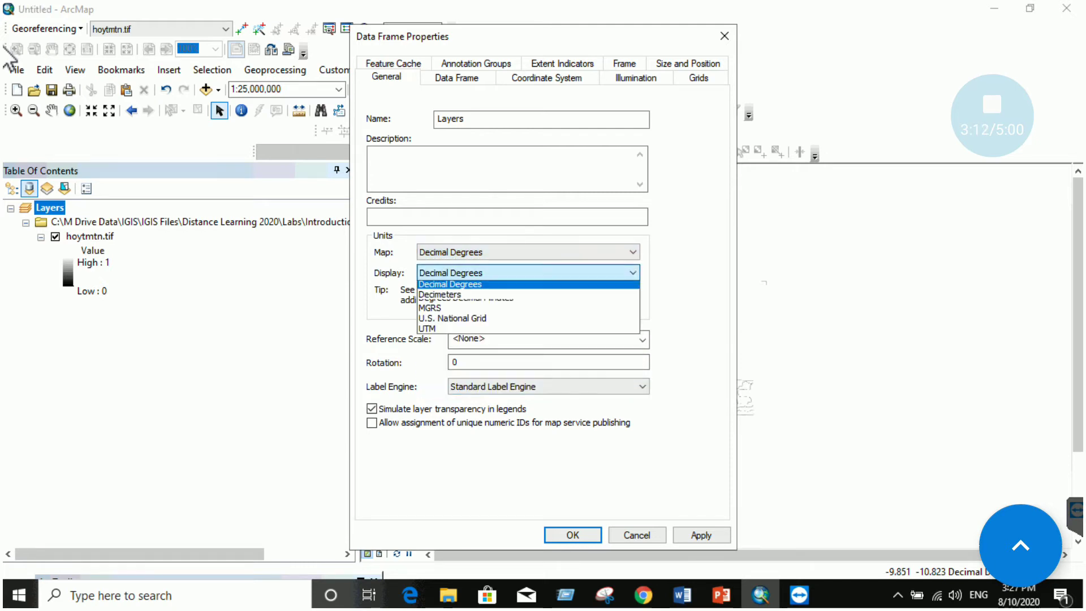
key("Down")
key("Down")
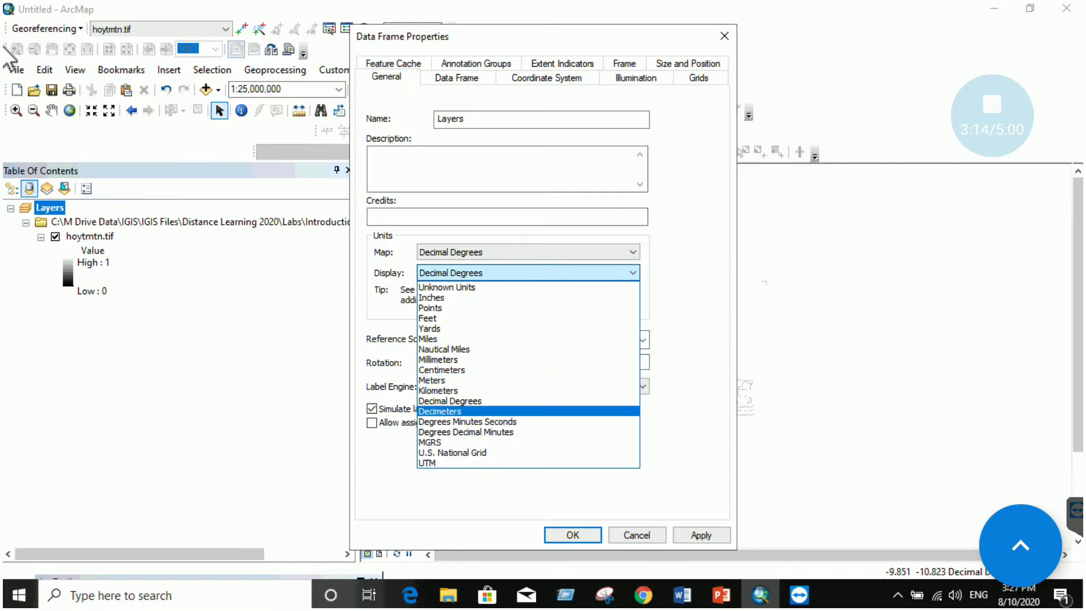
key("Return")
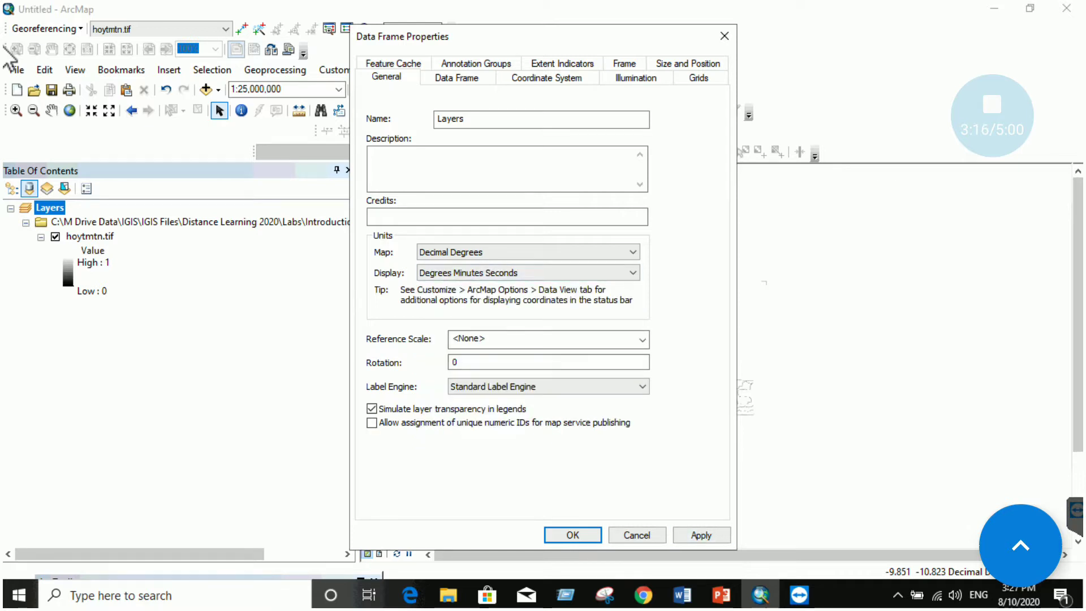
key("alt+a")
key("Return")
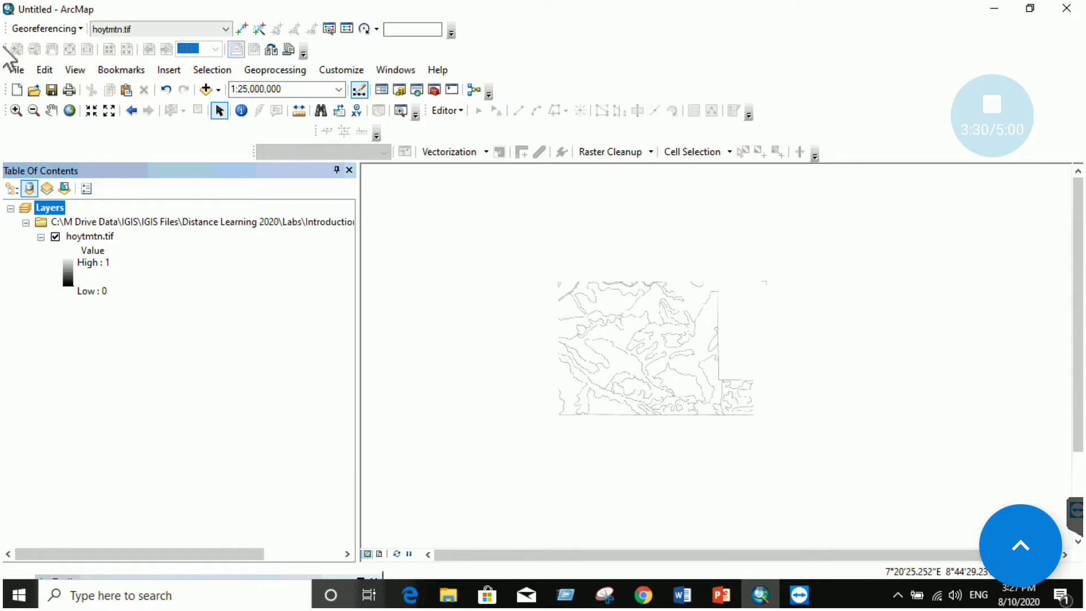
Inspect the scanned map and its corner areas with the coordinate read-out in degrees, minutes and seconds
scroll(609, 346, "down", 2)
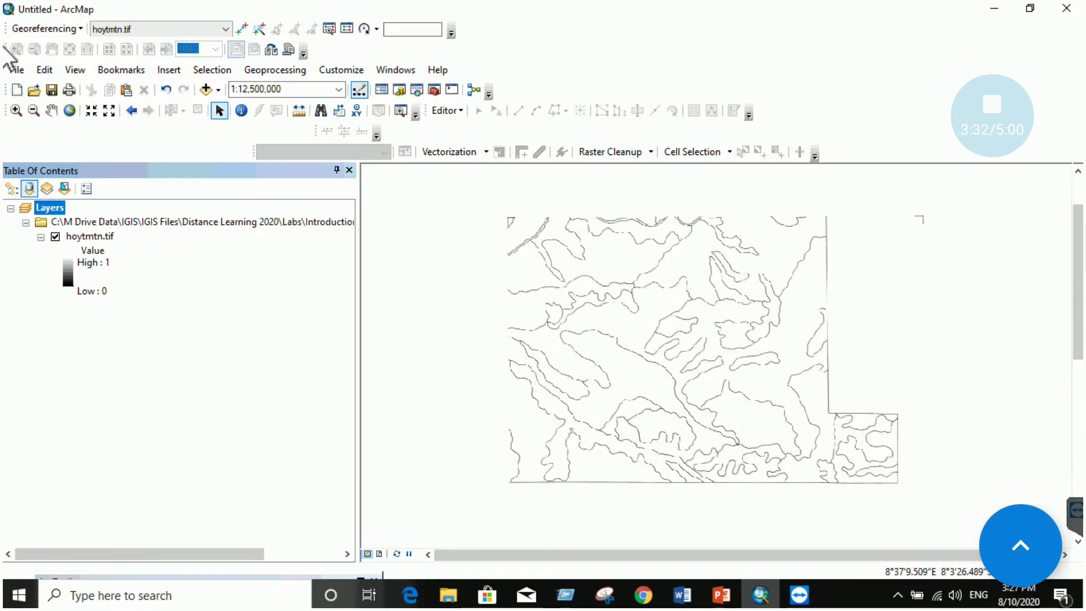
scroll(623, 353, "up", 2)
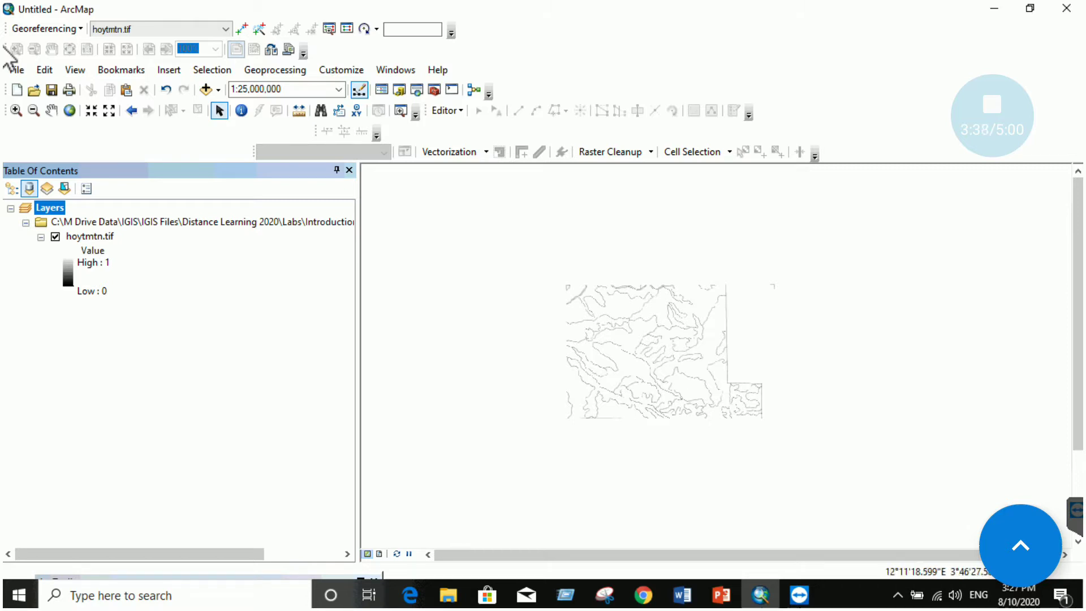
left_click_drag(796, 279, 780, 181)
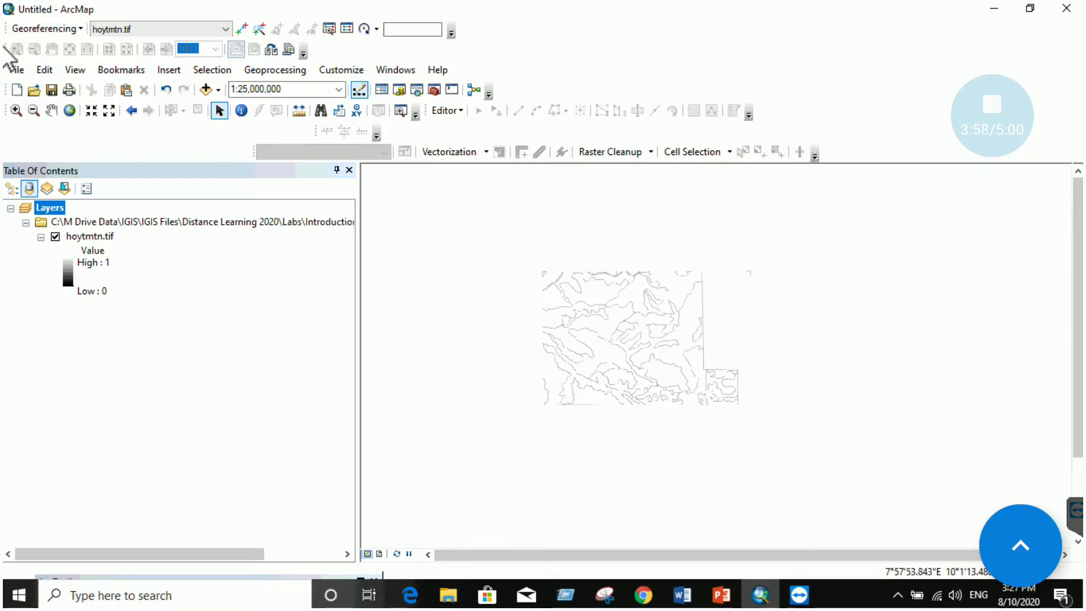
key("Down")
key("Left")
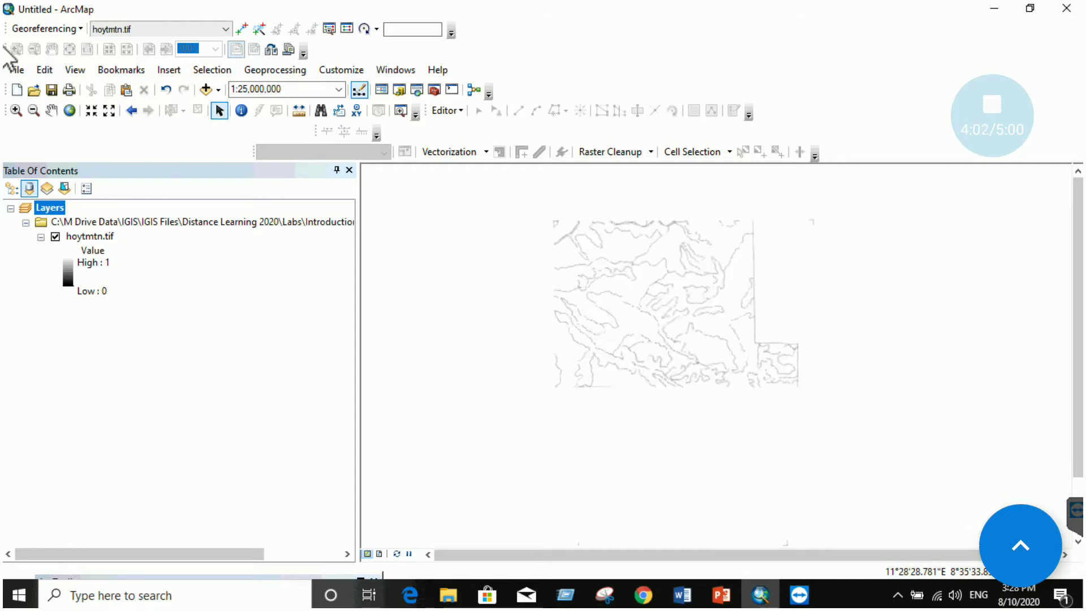
key("Page_Up")
key("Up")
key("Right")
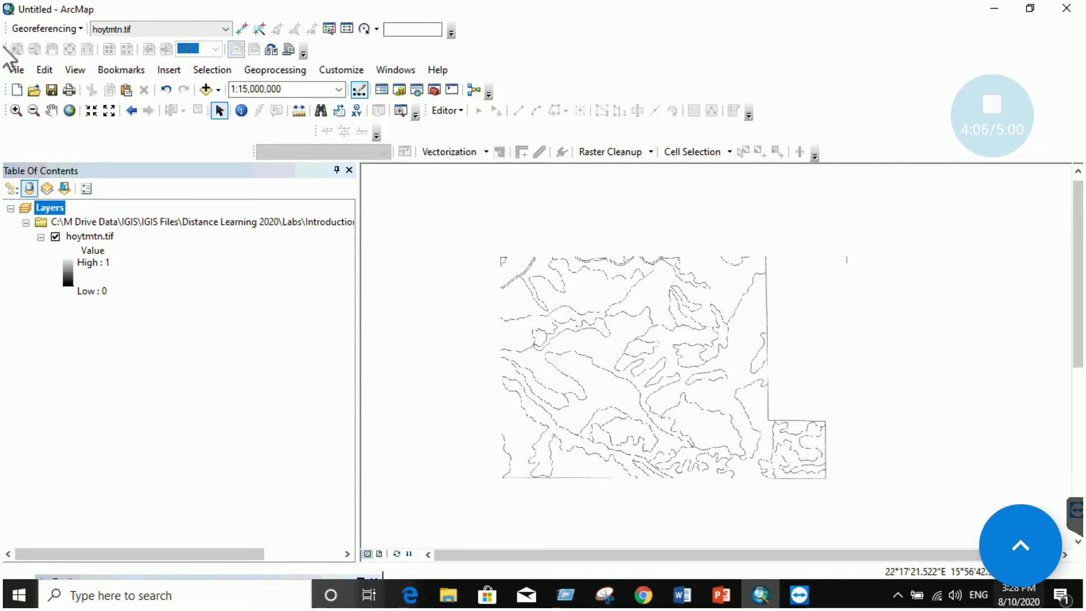
key("Down")
key("Left")
key("Down")
key("Left")
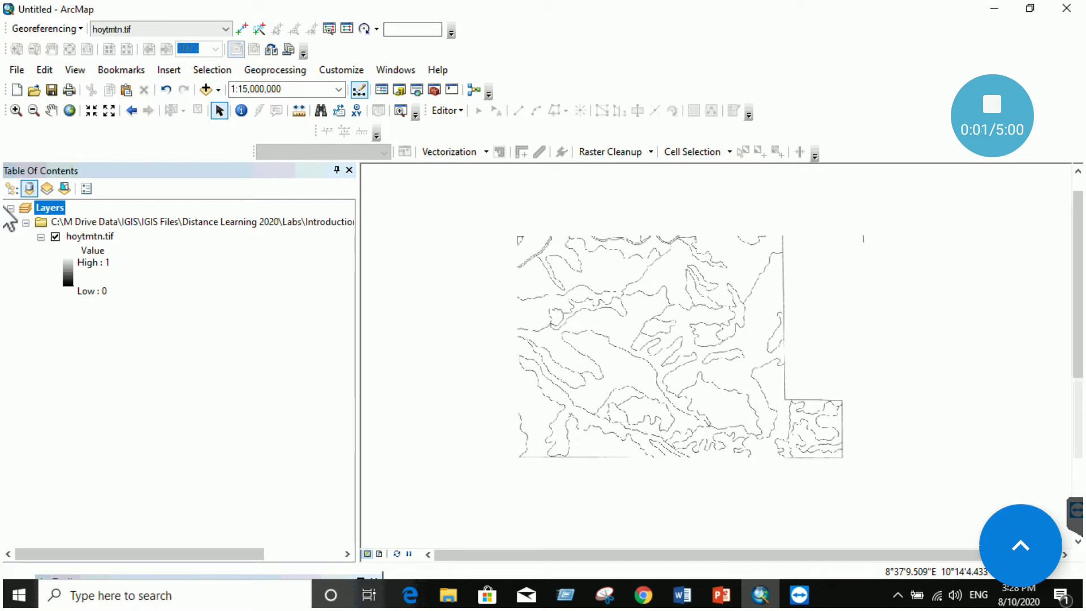
Switch to the Word lab document and read the longitude and latitude table of the four control points
key("alt+Tab")
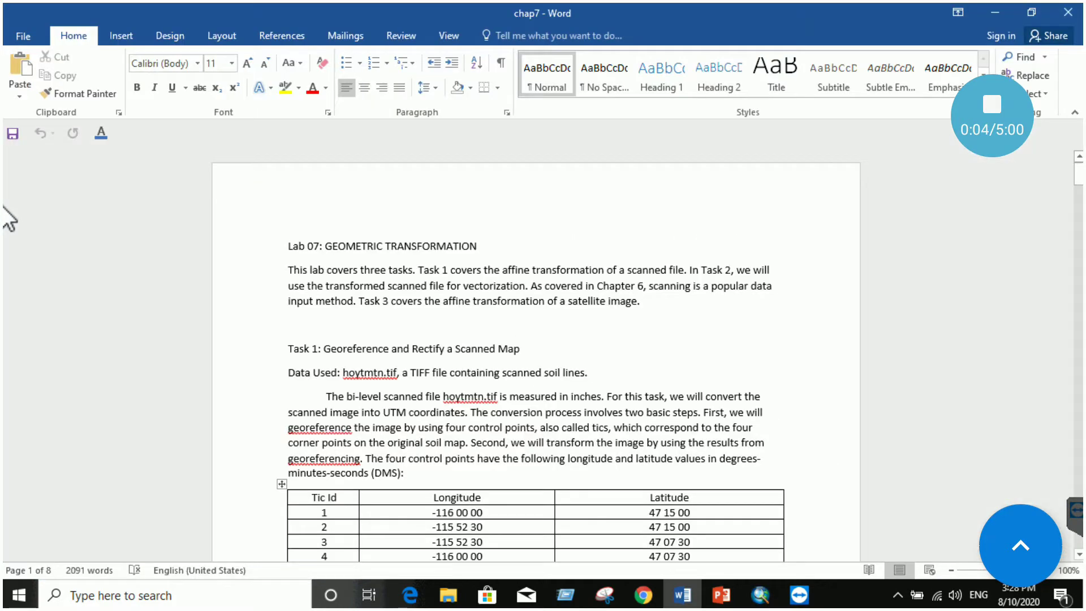
scroll(10, 220, "down", 3)
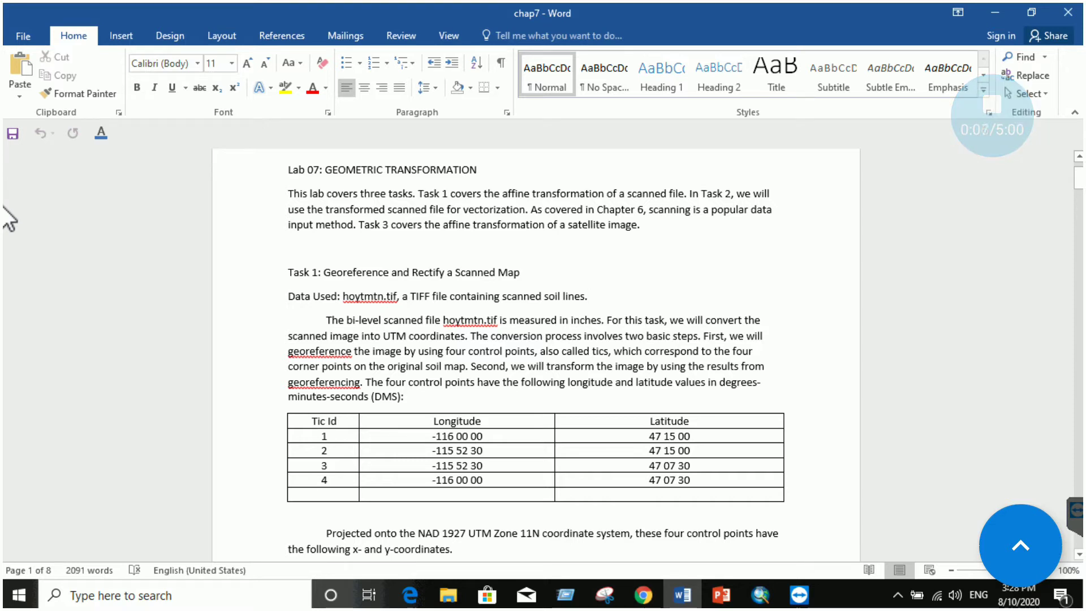
Read the projected x- and y-coordinate table of the four control points and highlight the coordinate system name NAD 1927 UTM Zone 11N
scroll(10, 220, "down", 4)
scroll(11, 220, "down", 2)
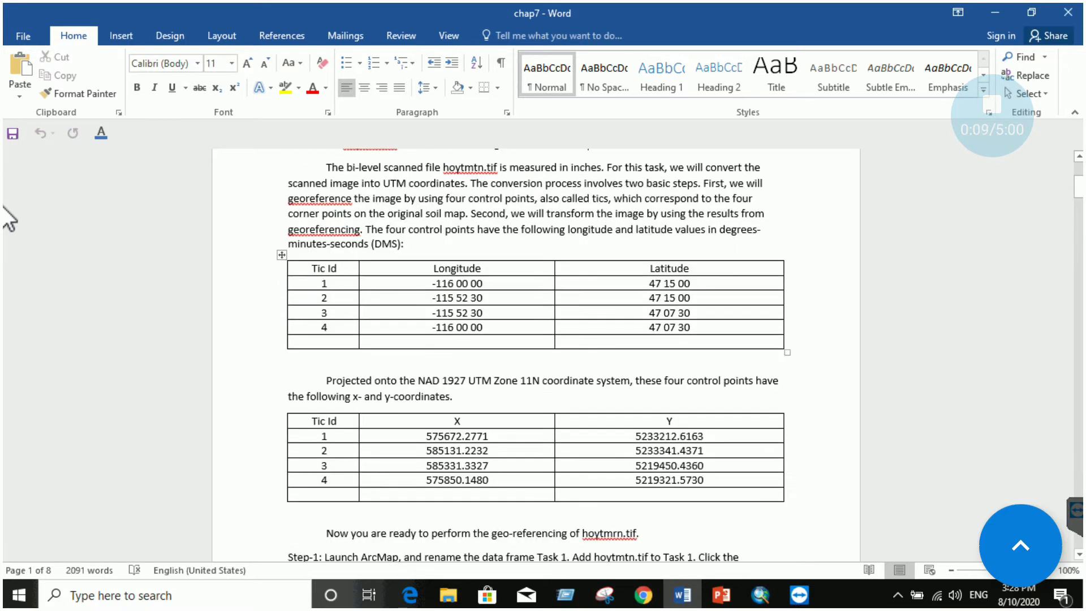
scroll(10, 221, "down", 1)
scroll(10, 220, "down", 1)
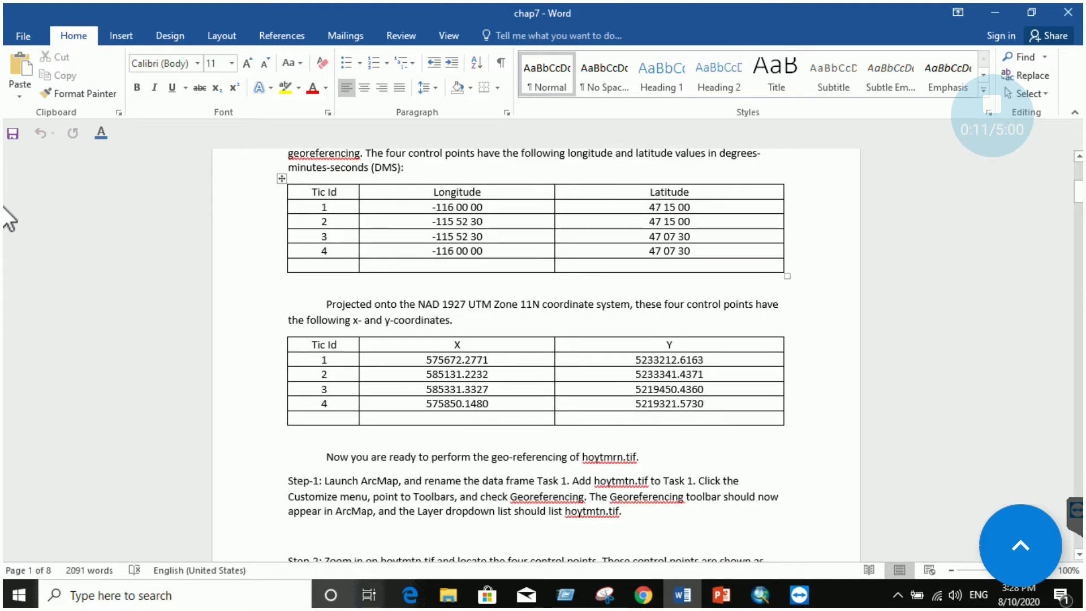
left_click_drag(417, 304, 541, 304)
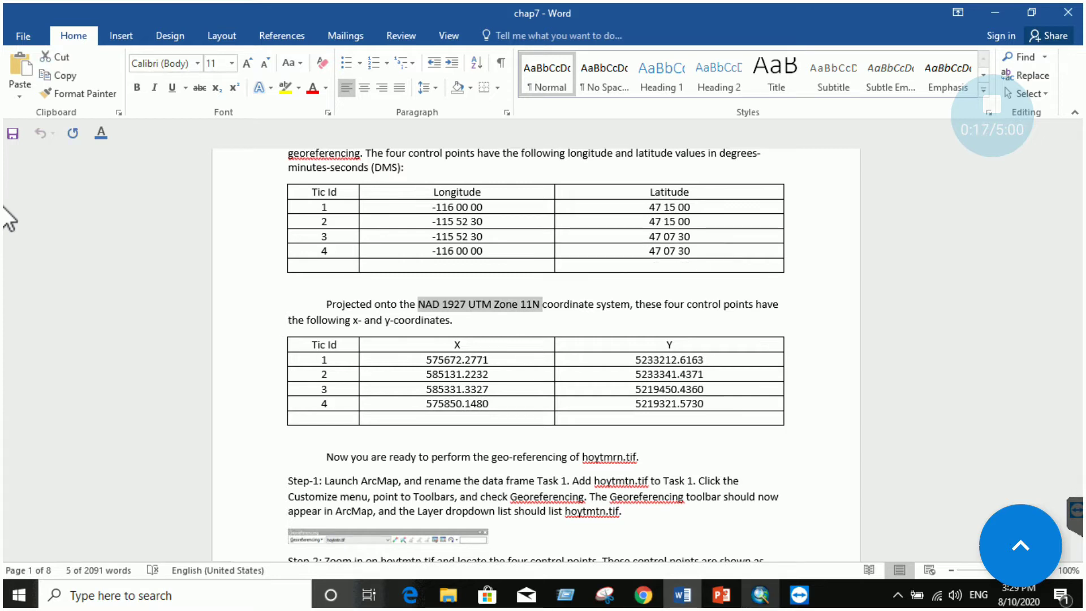
Switch to ArcMap and check the extent and spatial reference of hoytmtn.tif in its layer source properties
left_click(760, 595)
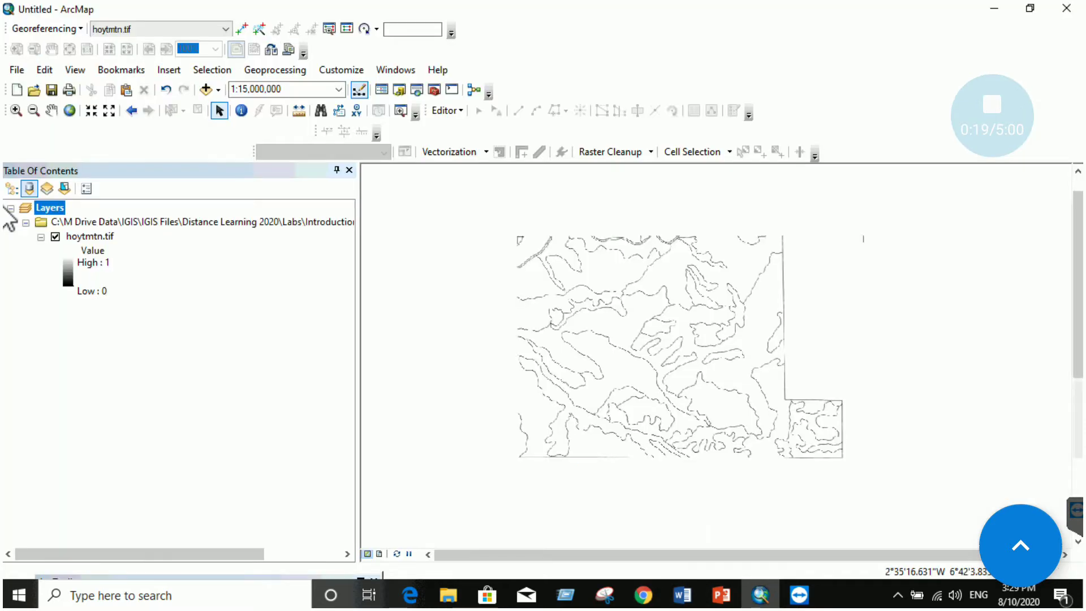
key("Down")
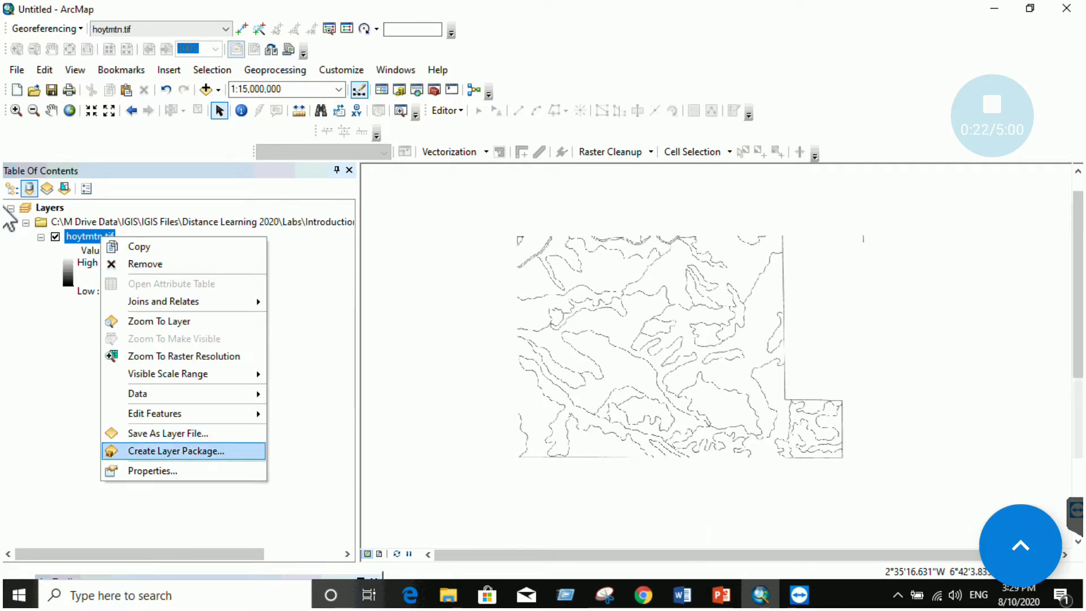
left_click(153, 471)
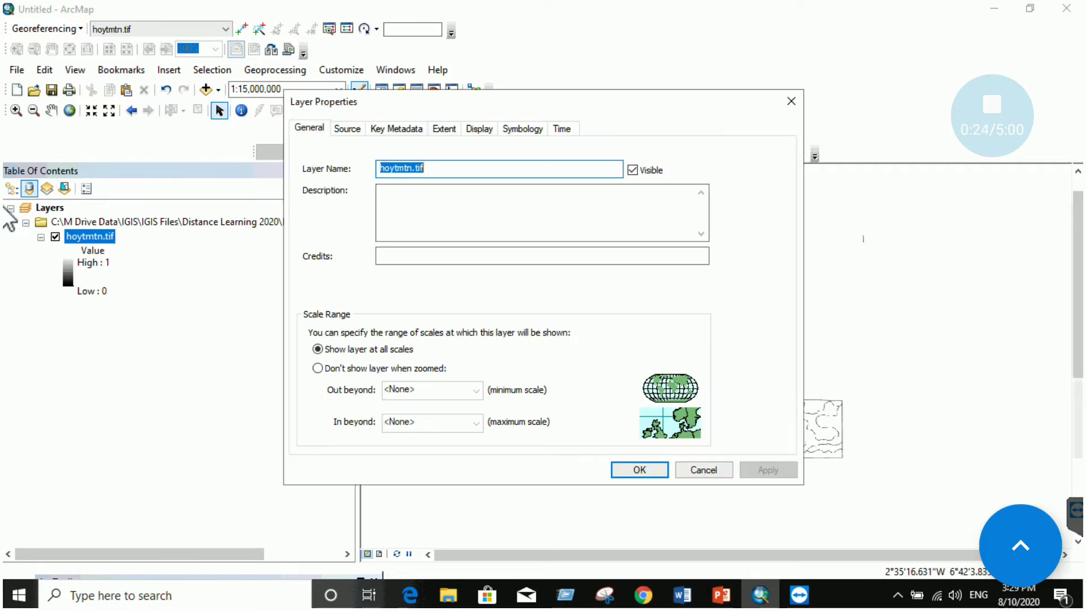
key("ctrl+Tab")
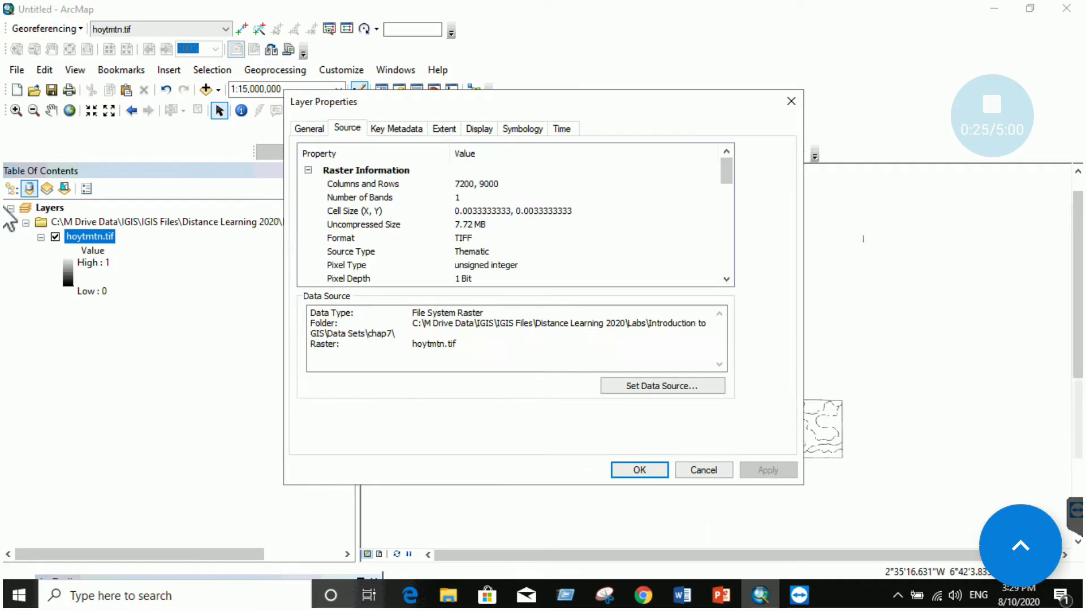
scroll(515, 215, "down", 2)
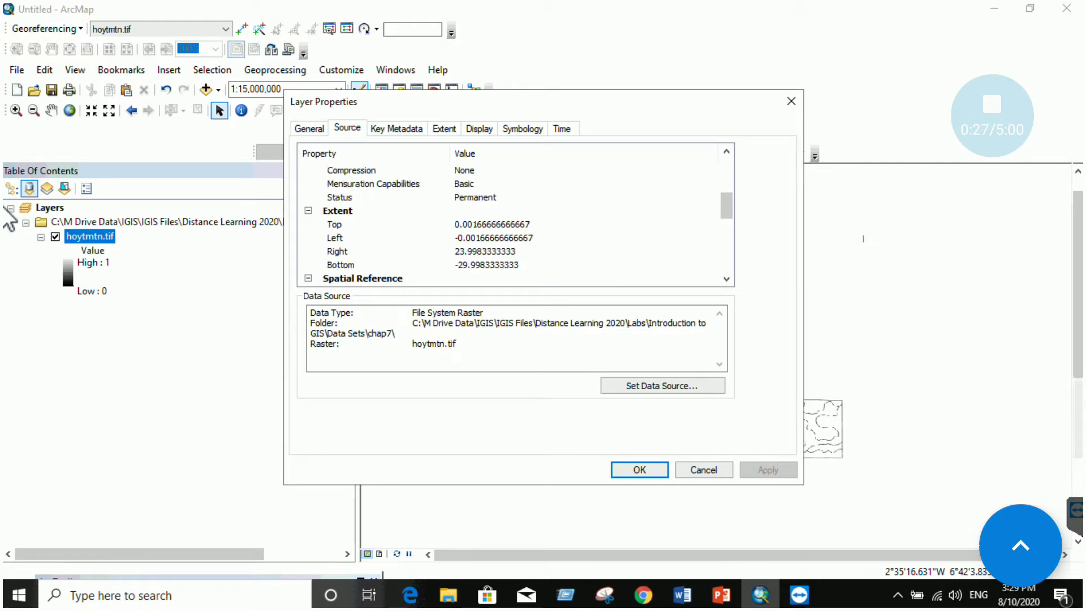
scroll(515, 215, "down", 1)
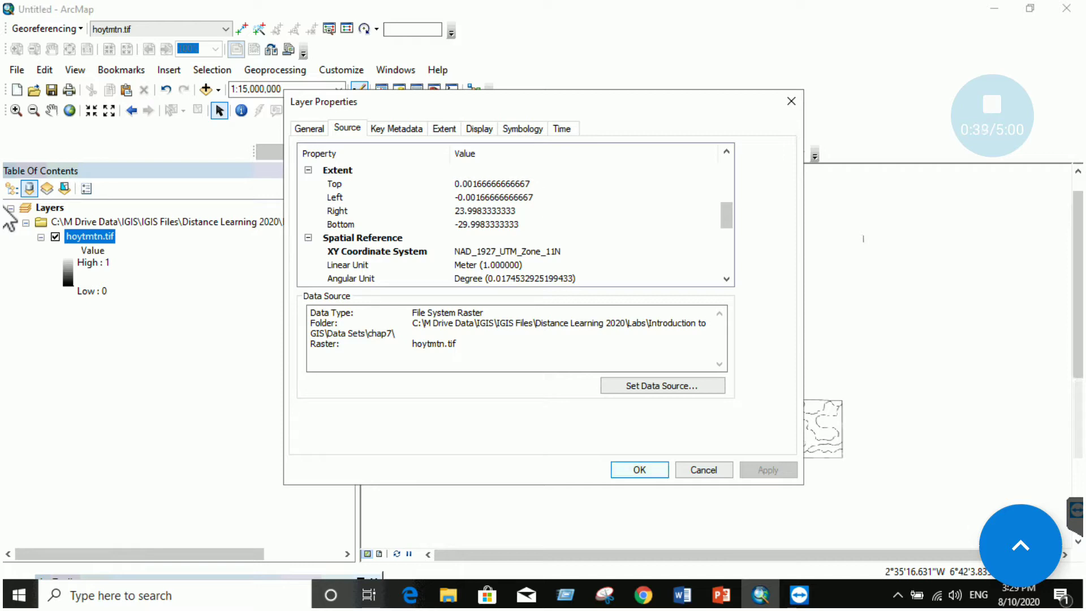
key("Return")
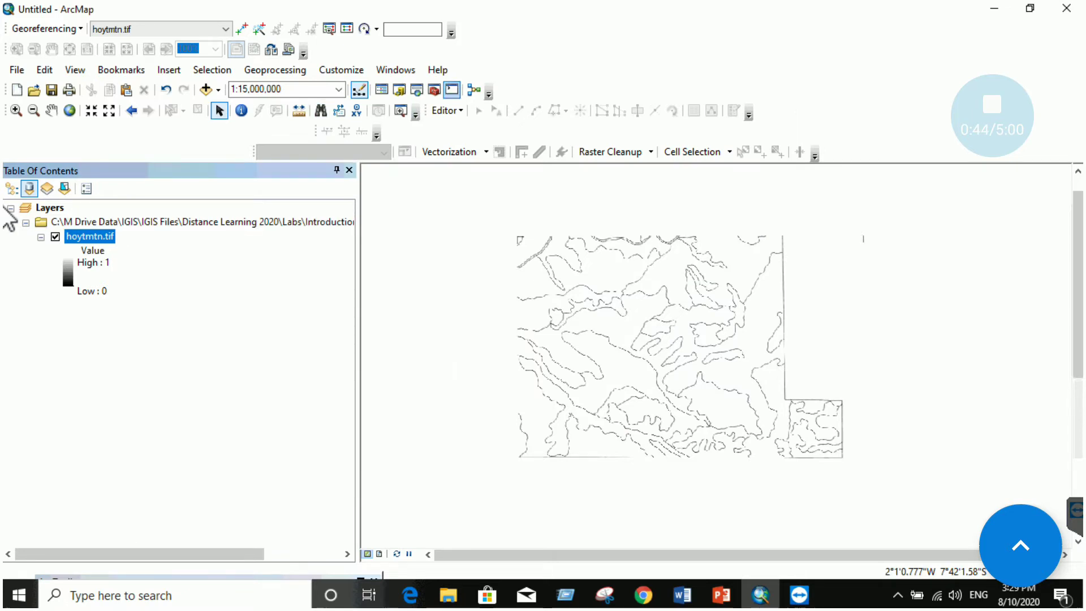
Load hoytmtn.tif into the Define Projection (Data Management) tool, review the NAD_1927_UTM_Zone_11N coordinate system, and cancel without applying it
left_click(416, 89)
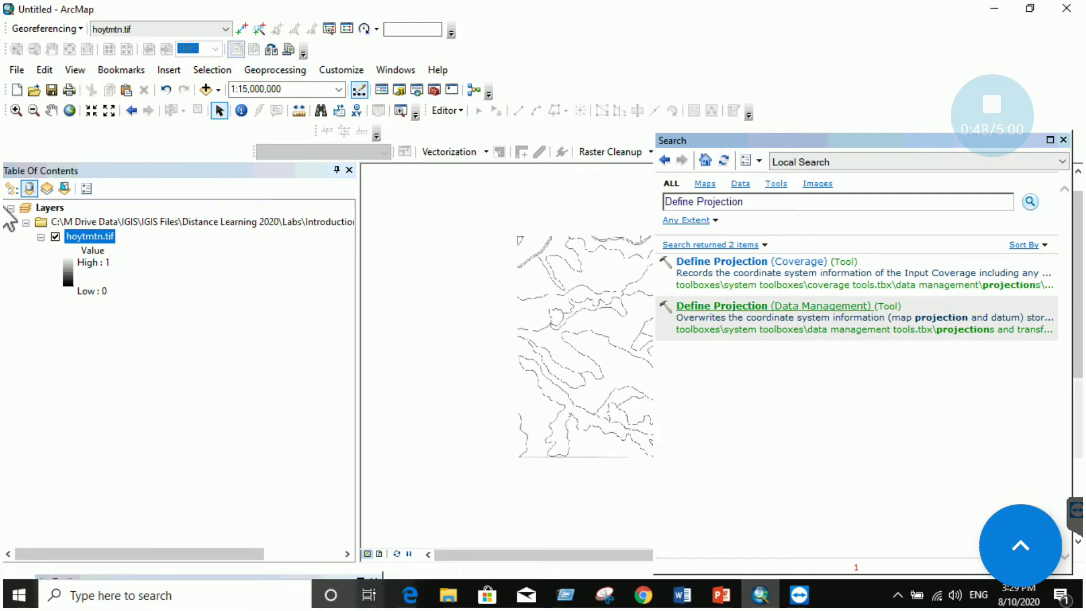
left_click(773, 306)
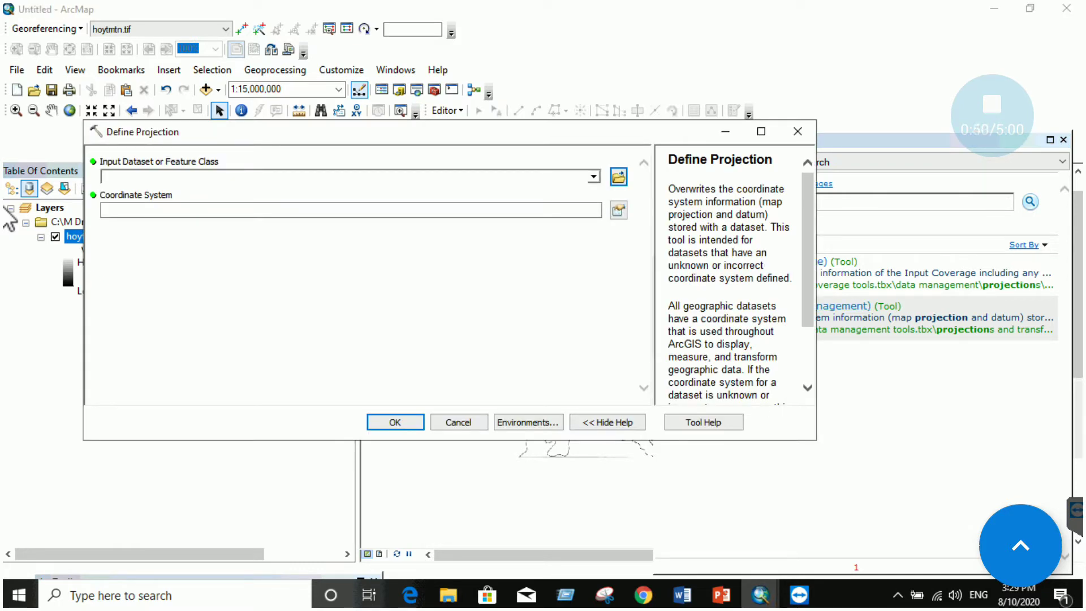
left_click(593, 177)
left_click(159, 192)
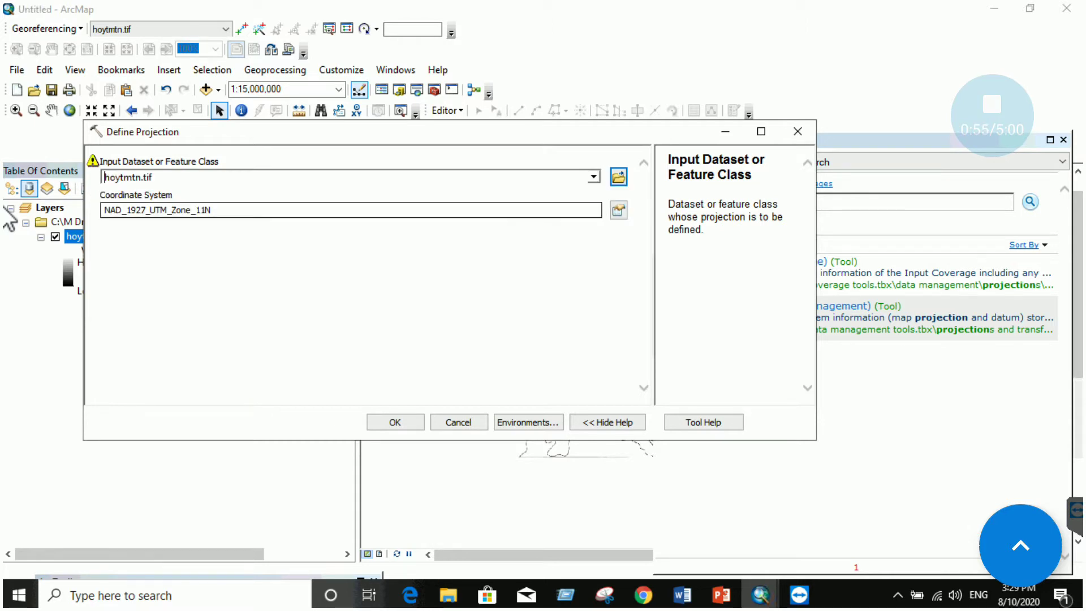
left_click(618, 210)
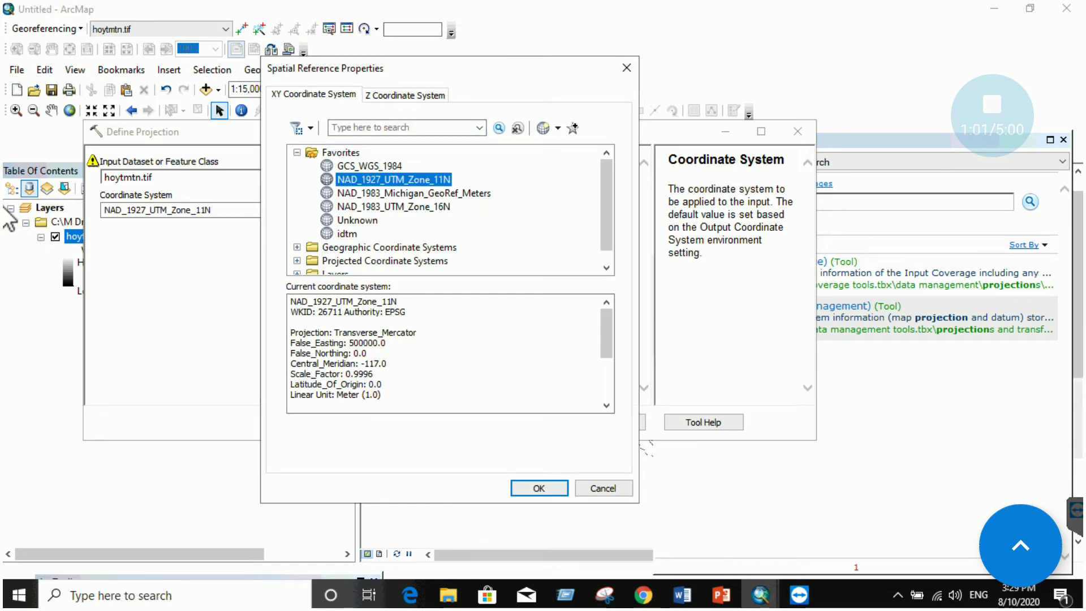
left_click(603, 488)
left_click(456, 422)
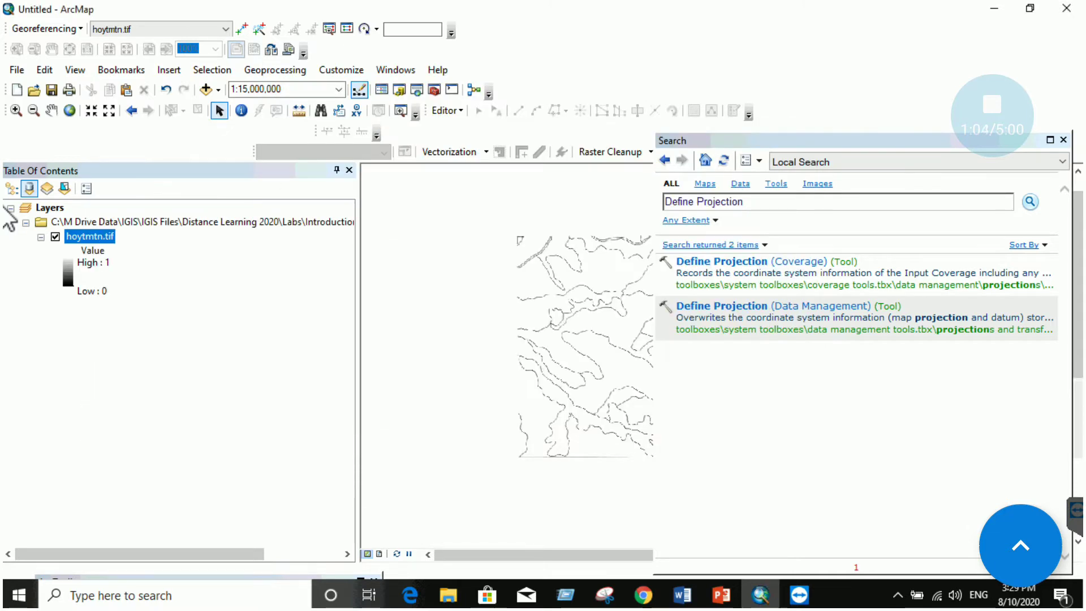
left_click(1063, 140)
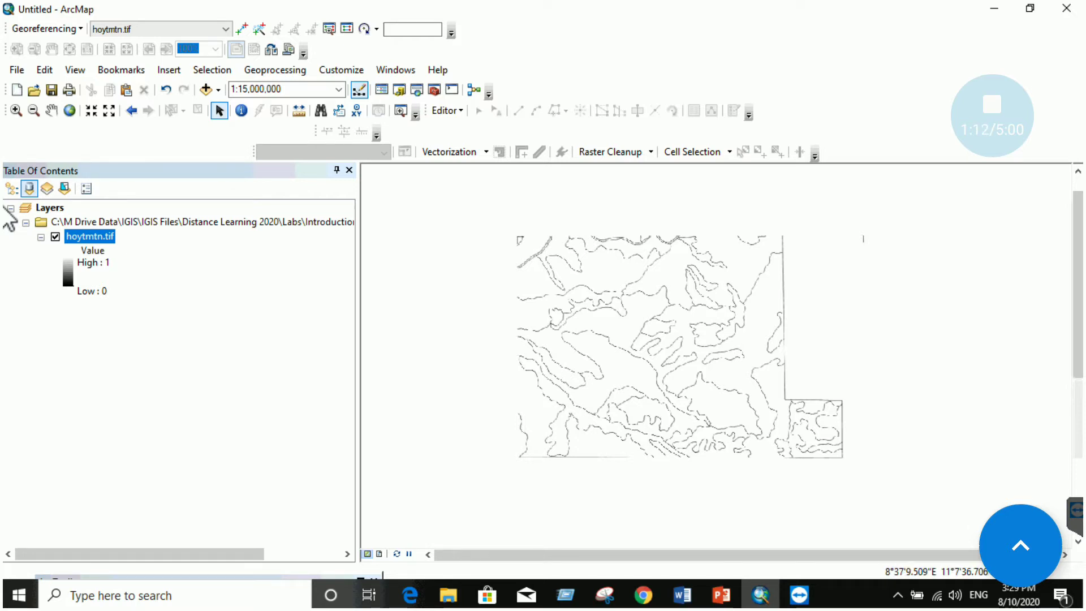
Read Step-1 and Step-2 in the Word lab document, and in ArcMap turn the Georeferencing toolbar off and on again
key("alt+Tab")
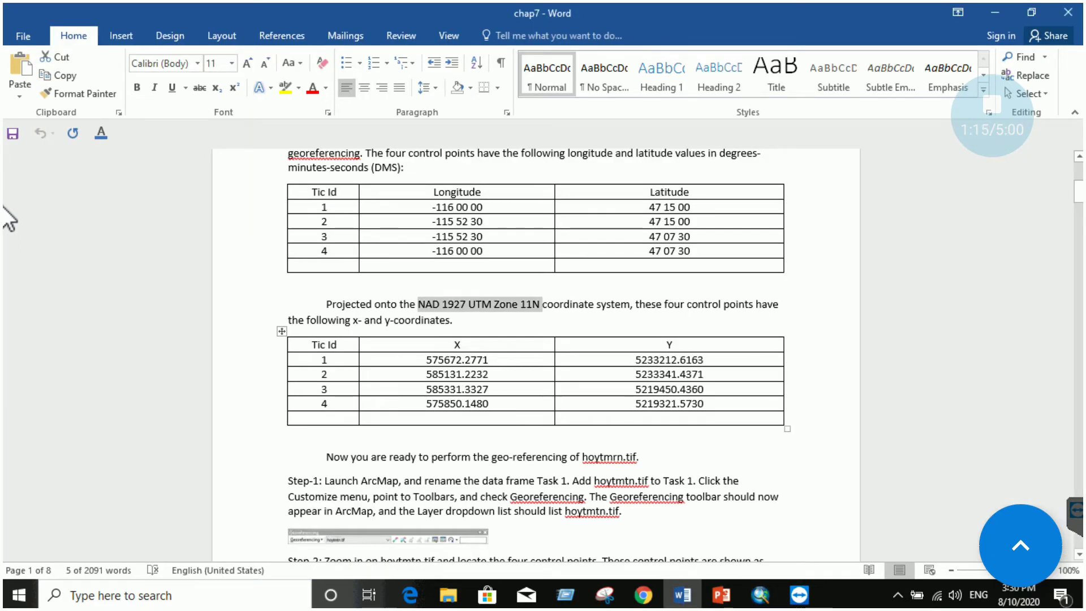
scroll(10, 220, "down", 5)
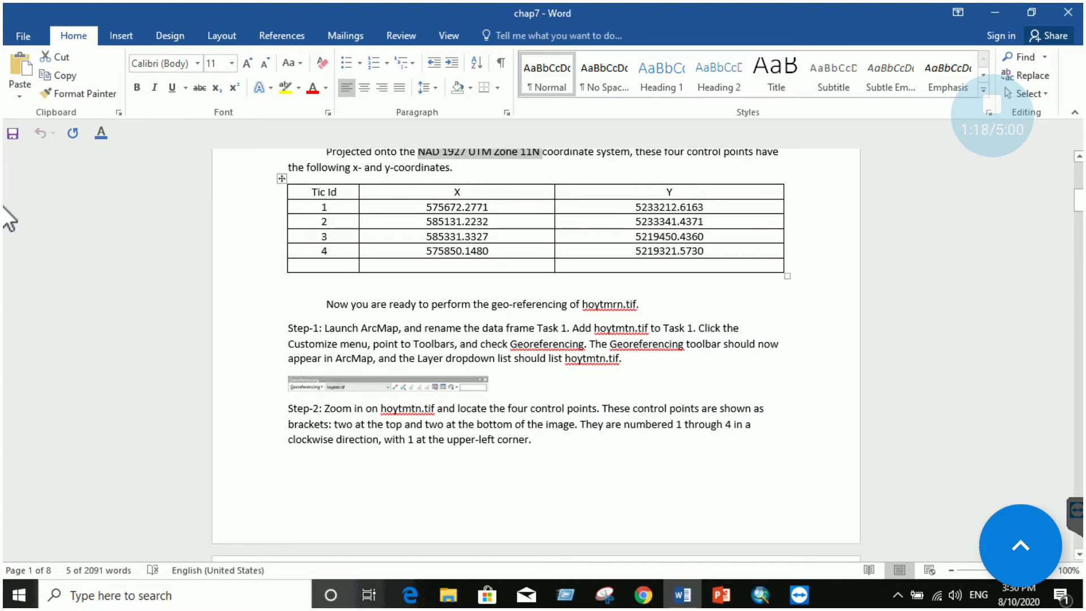
key("alt+Tab")
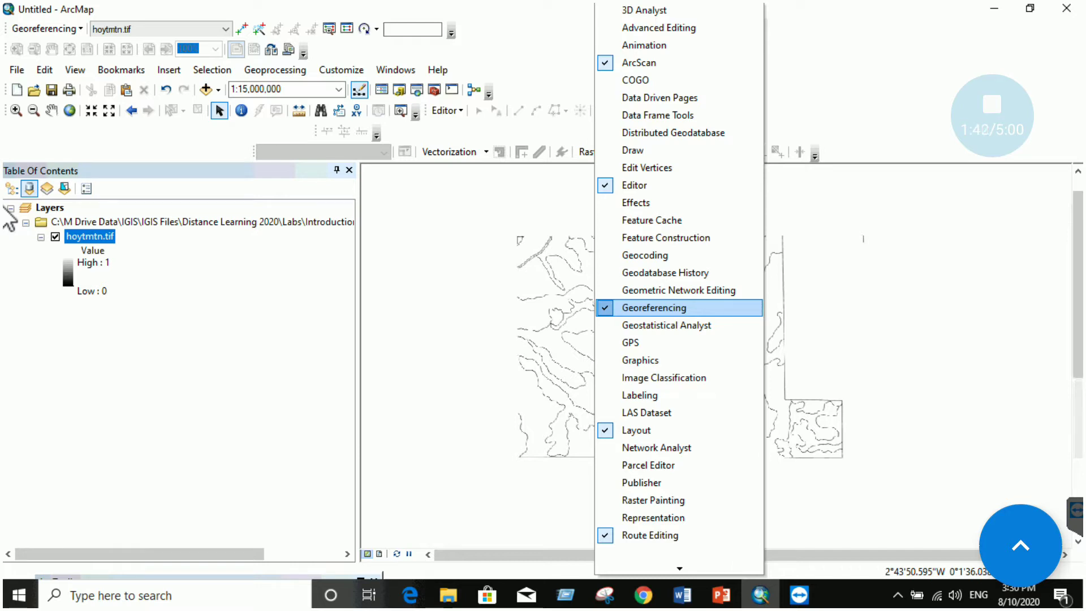
left_click(654, 307)
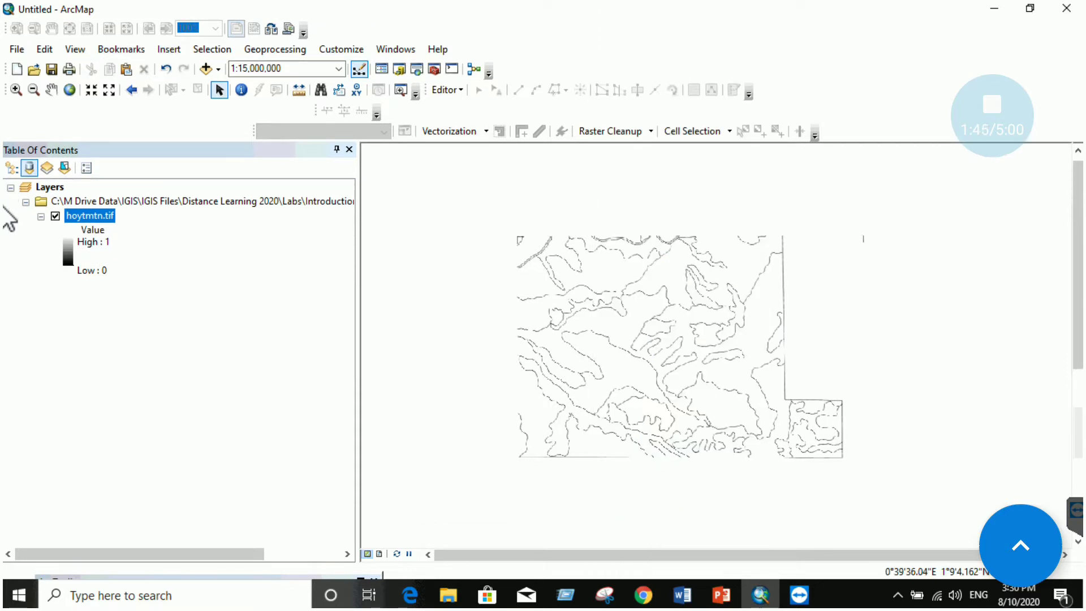
right_click(644, 131)
left_click(701, 307)
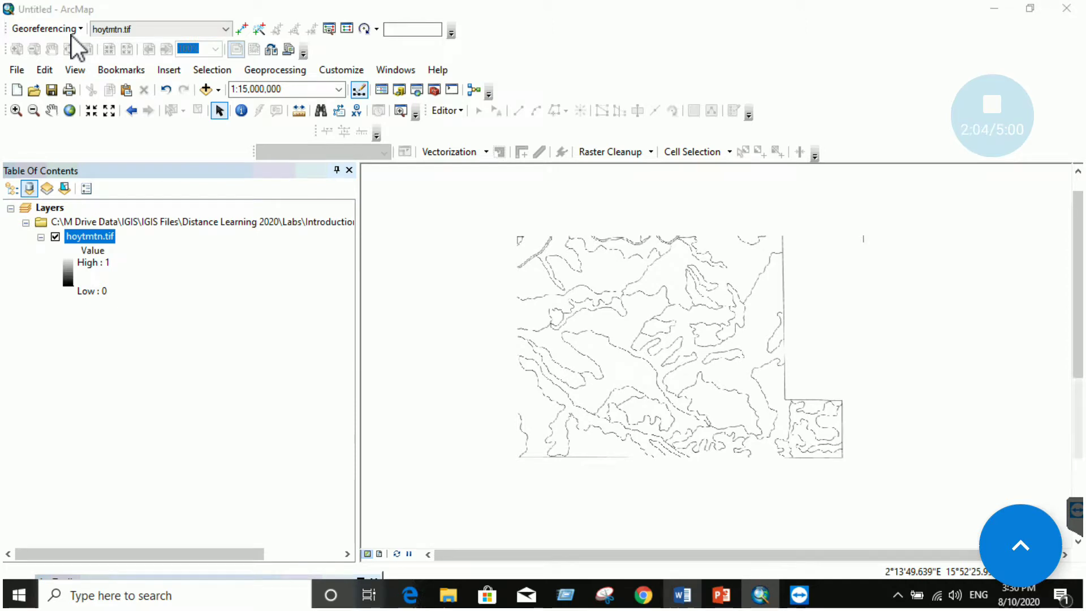
Switch to the Word lab document and read the Step-3 instructions for adding the four control points
key("alt+Tab")
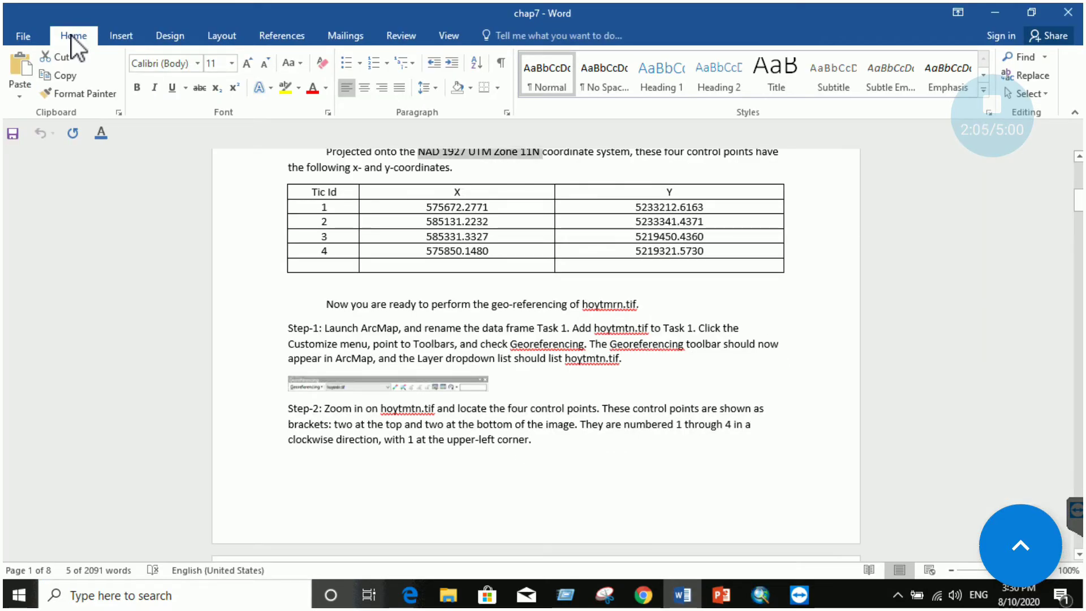
scroll(71, 35, "down", 1)
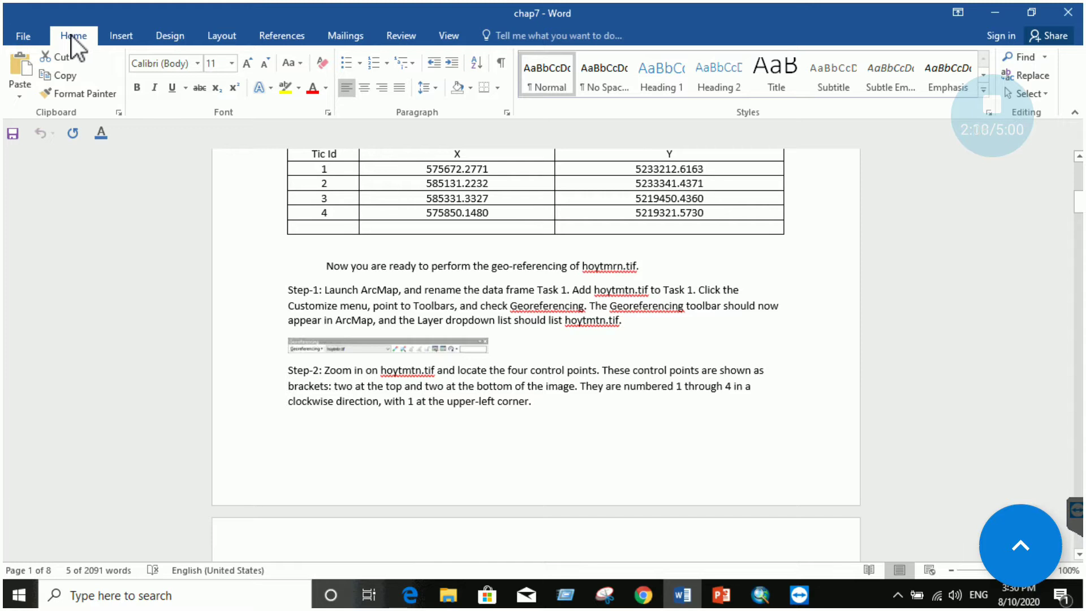
scroll(71, 35, "down", 10)
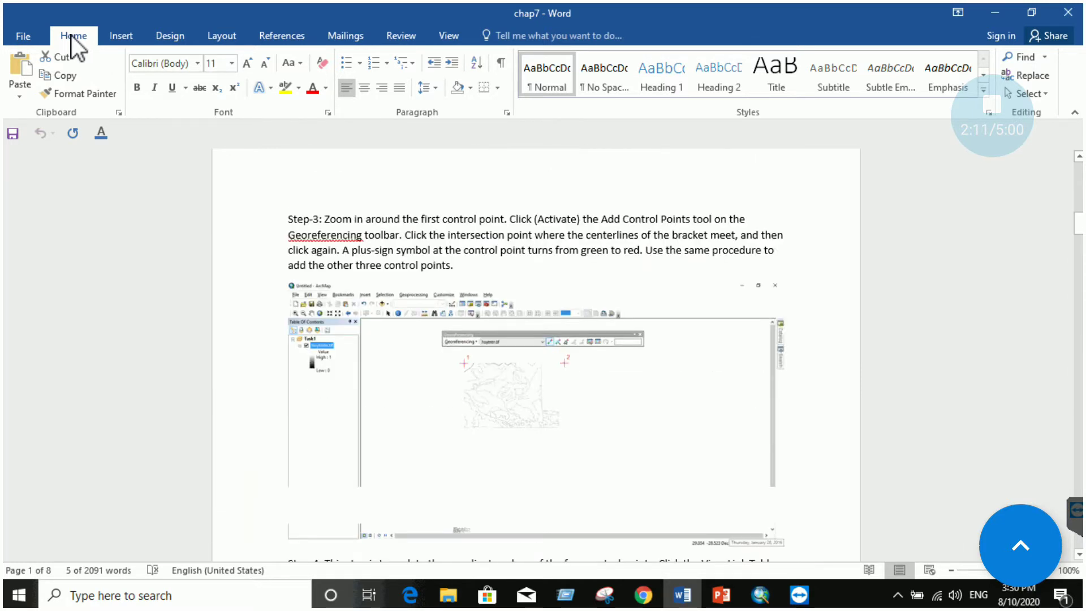
scroll(71, 35, "down", 1)
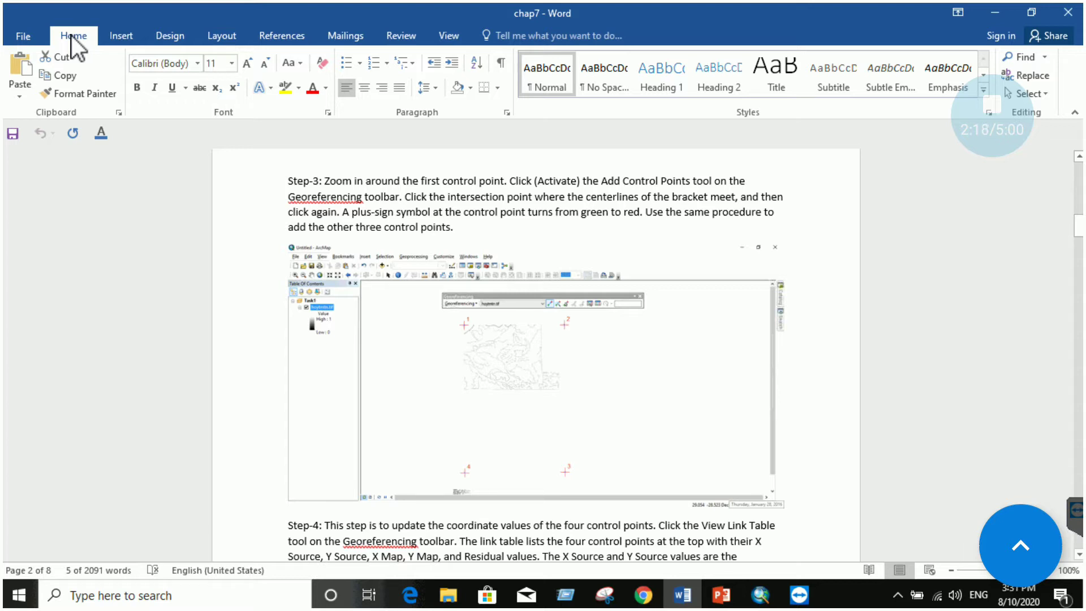
Switch to ArcMap and use the Add Control Points tool to mark the first control point at the map's upper-left bracket intersection
key("alt+Tab")
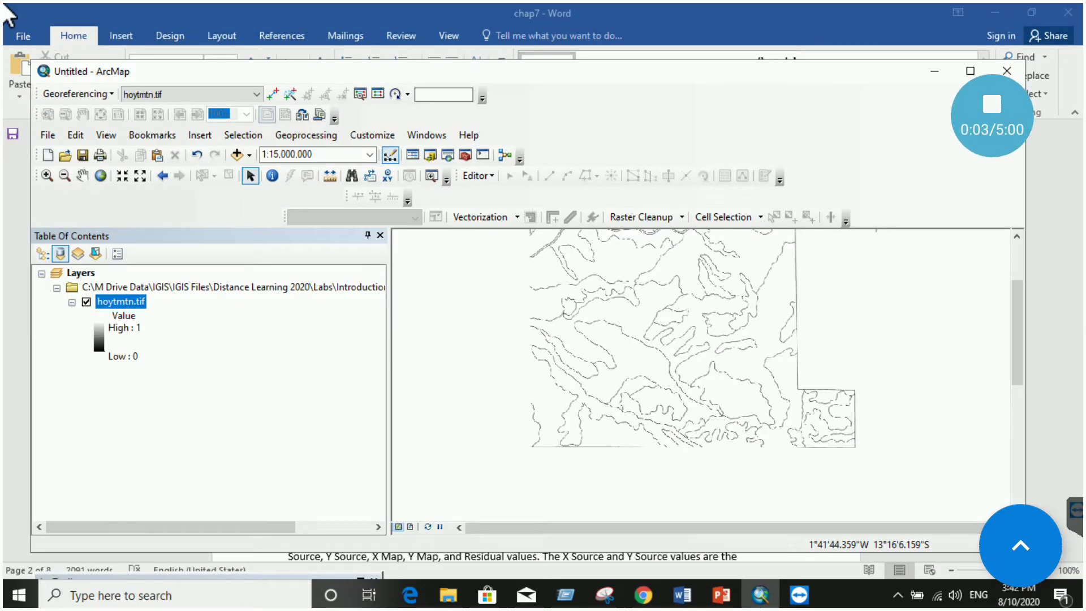
left_click(970, 70)
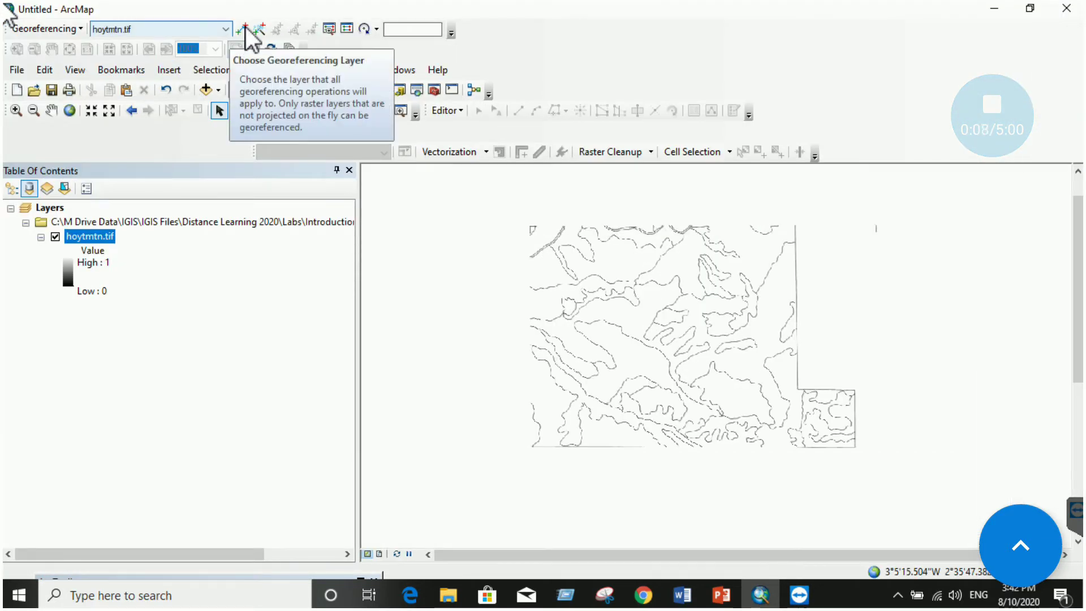
left_click(243, 29)
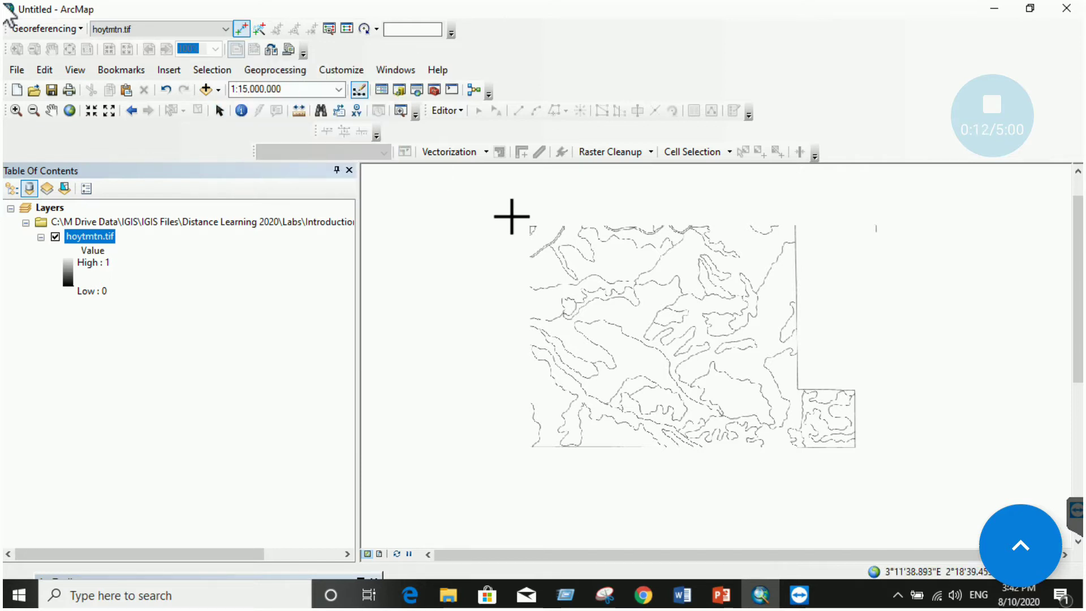
scroll(530, 232, "up", 1)
scroll(530, 231, "down", 2)
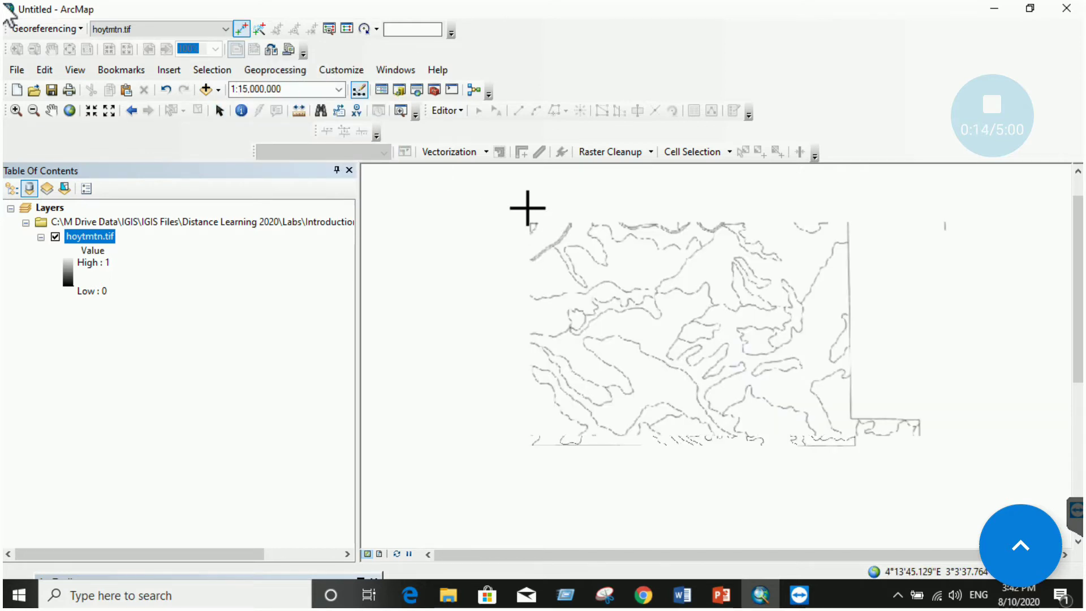
scroll(546, 210, "down", 6)
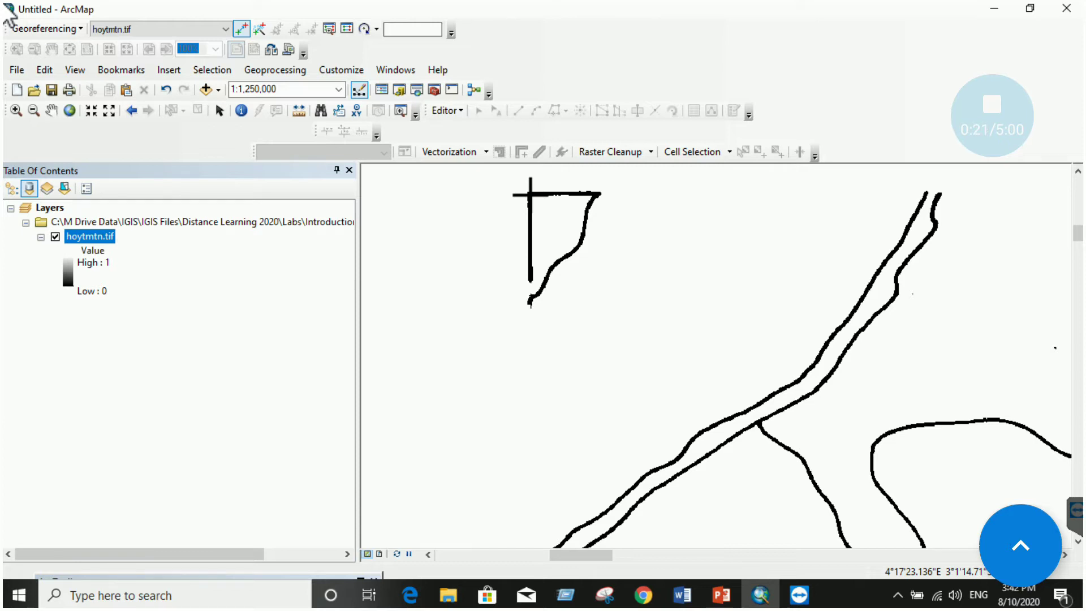
left_click(530, 195)
Set the first control point's X coordinate to 575672.2771, copied from the Tic Id 1 row of the Word lab document's table into ArcMap
right_click(530, 195)
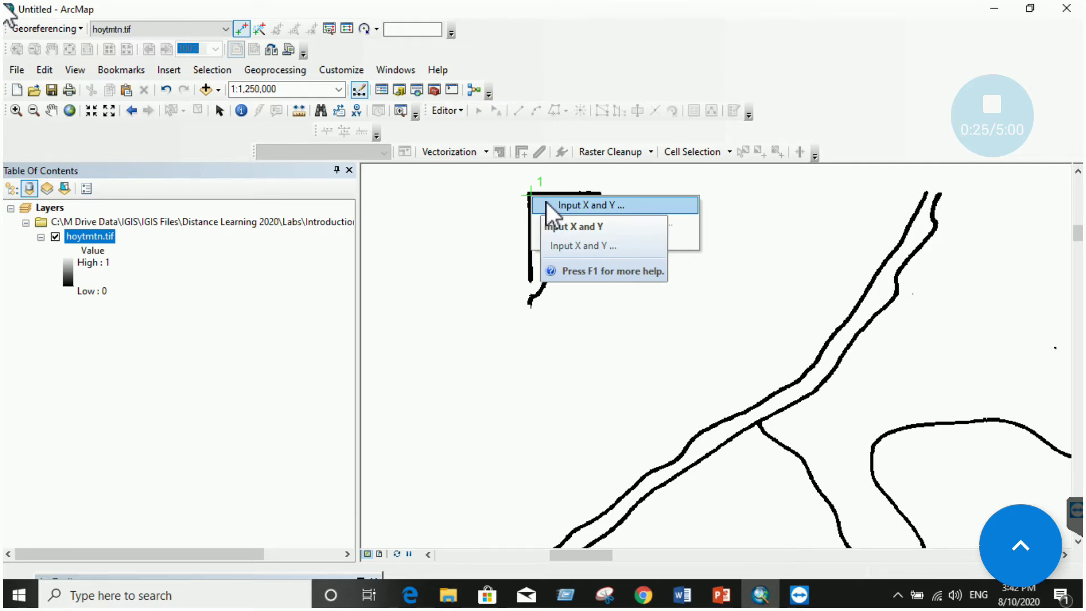
left_click(554, 204)
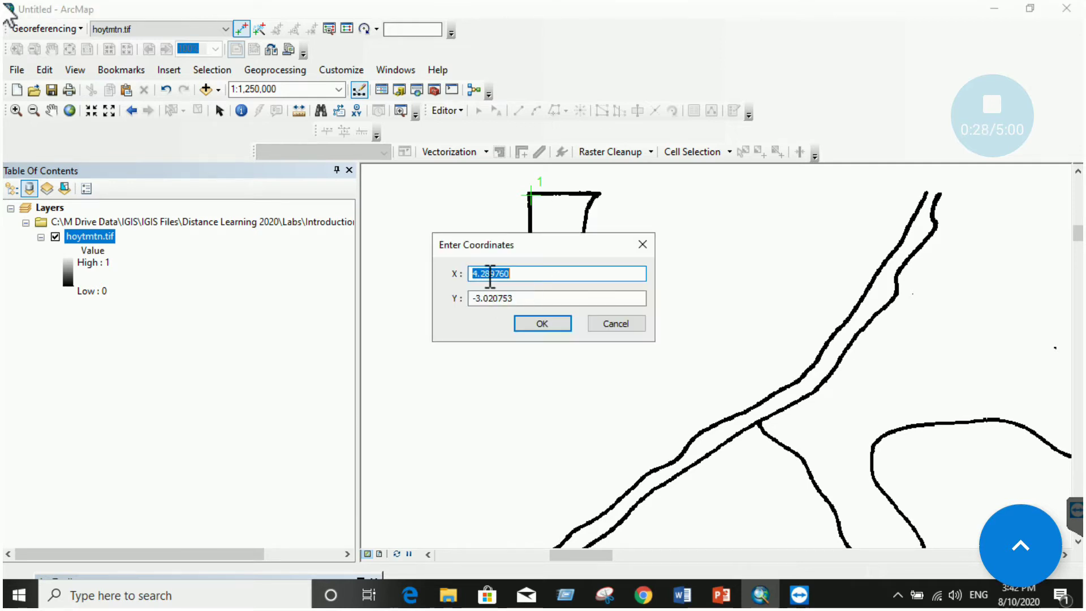
left_click(682, 595)
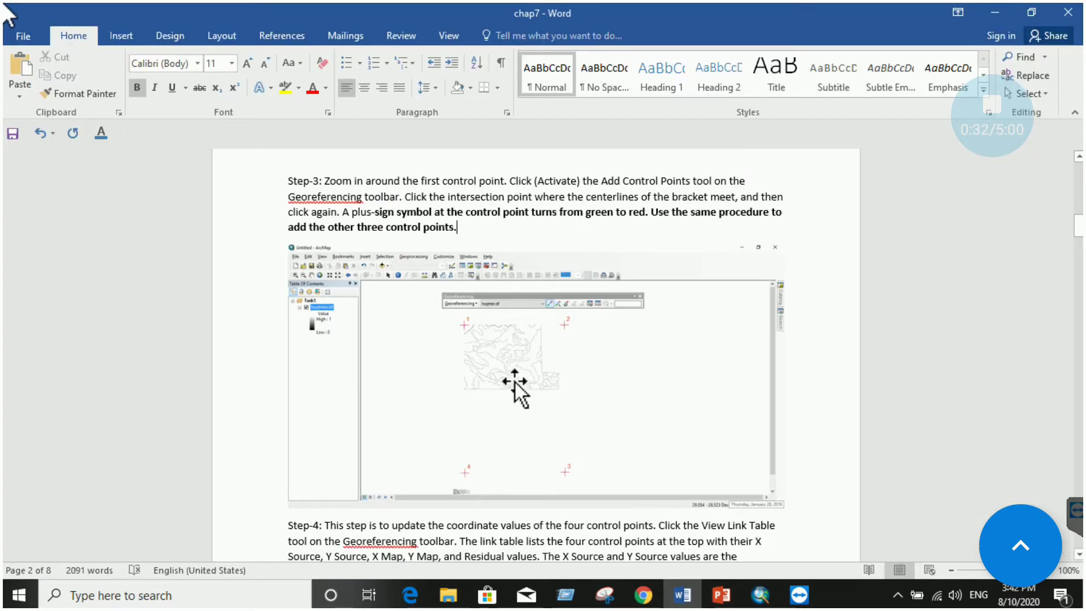
scroll(515, 383, "up", 5)
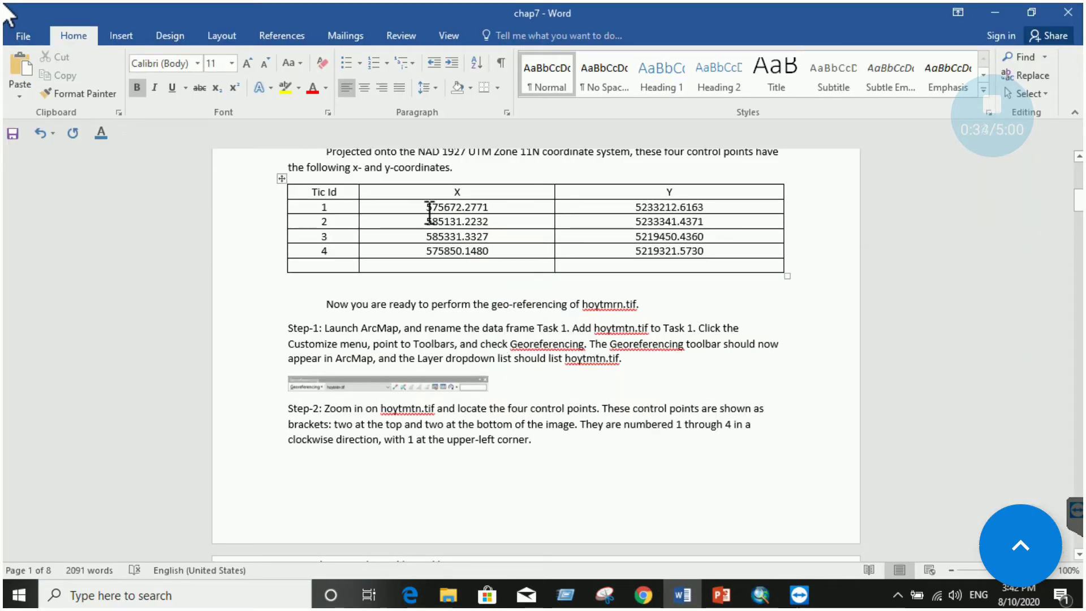
left_click_drag(427, 207, 482, 209)
right_click(482, 210)
left_click(510, 234)
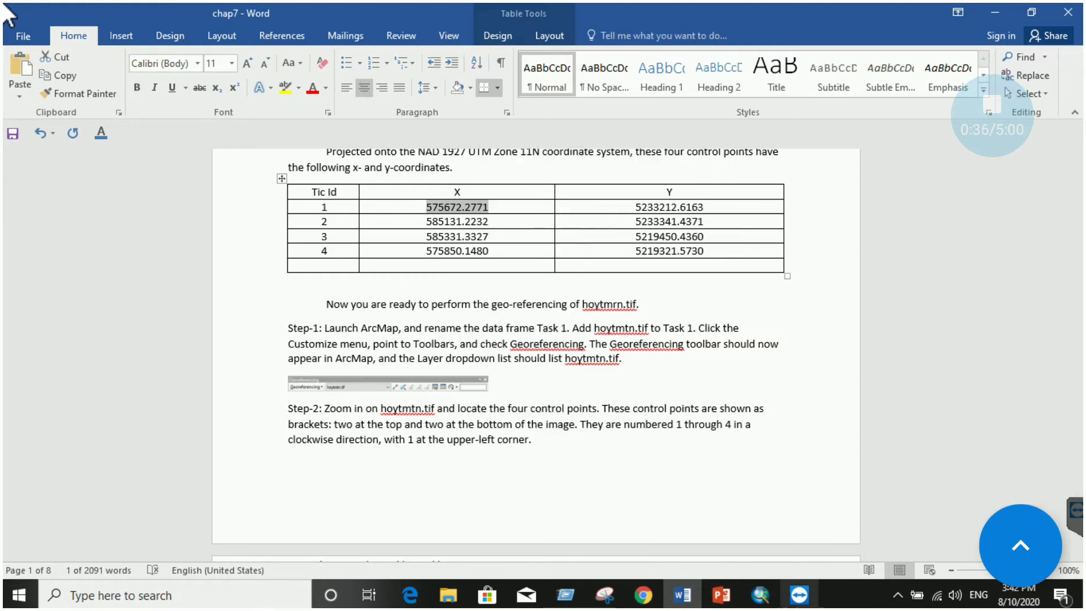
left_click(759, 594)
right_click(515, 277)
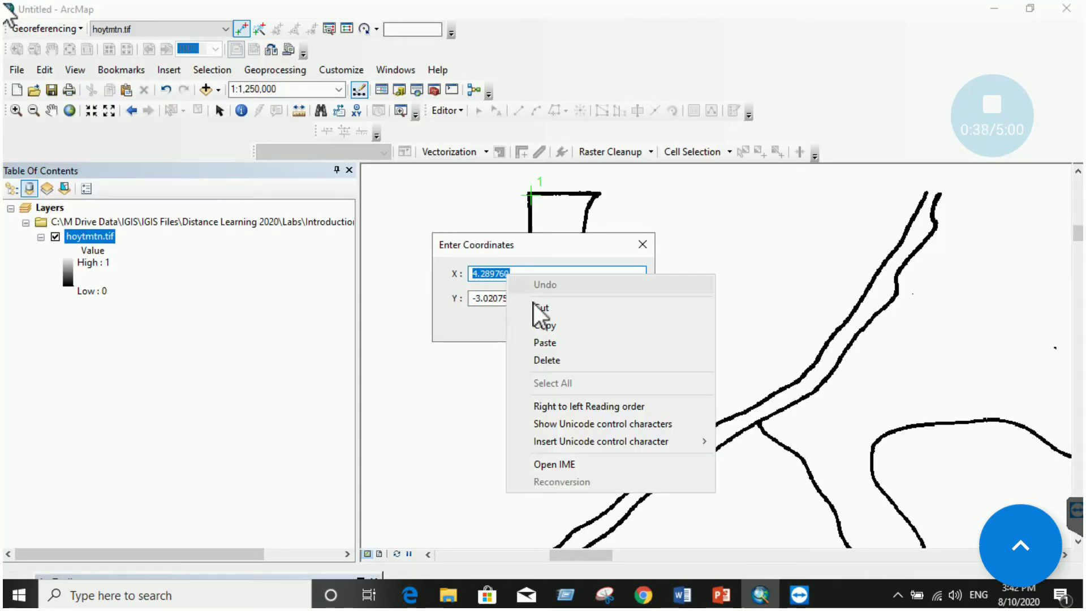
left_click(540, 339)
Copy the Tic Id 1 Y value 5233212.6163 from Word into the first control point's Y coordinate in ArcMap and confirm the coordinates
left_click(682, 594)
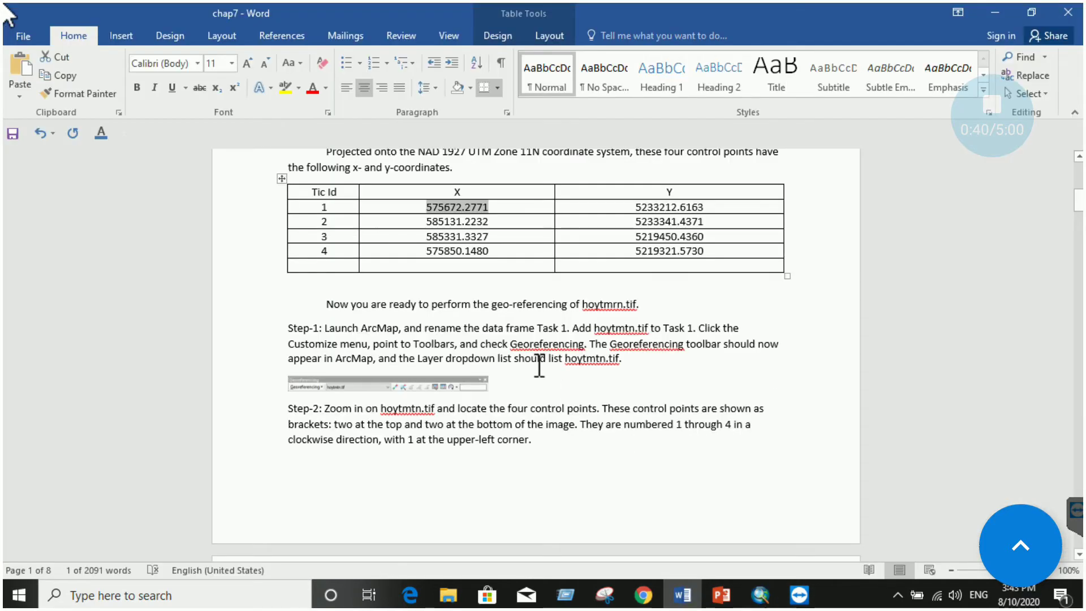
left_click_drag(633, 207, 704, 208)
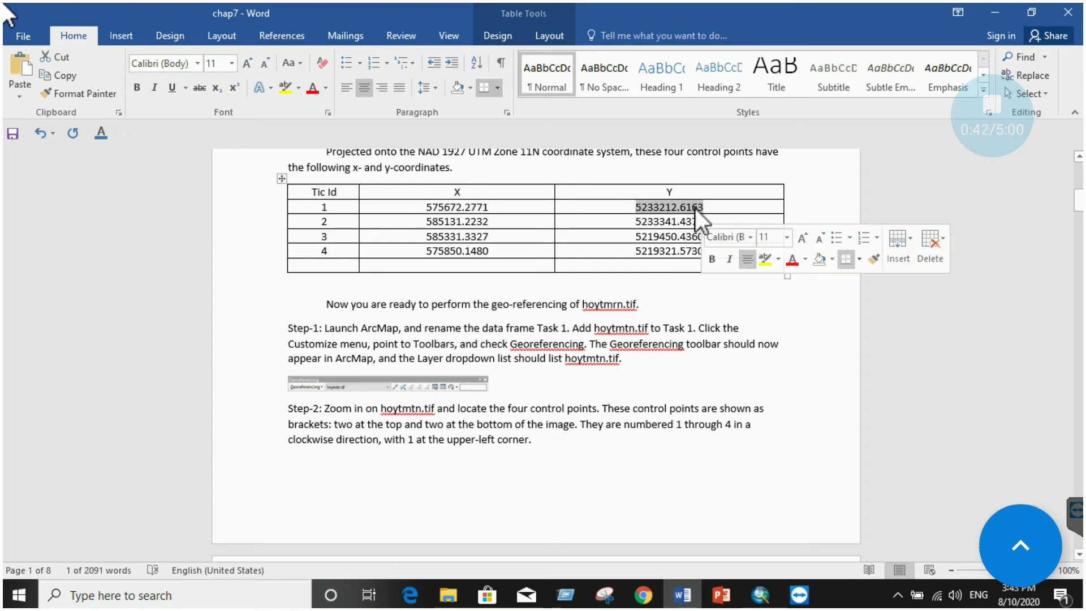
right_click(696, 218)
left_click(723, 232)
left_click(759, 595)
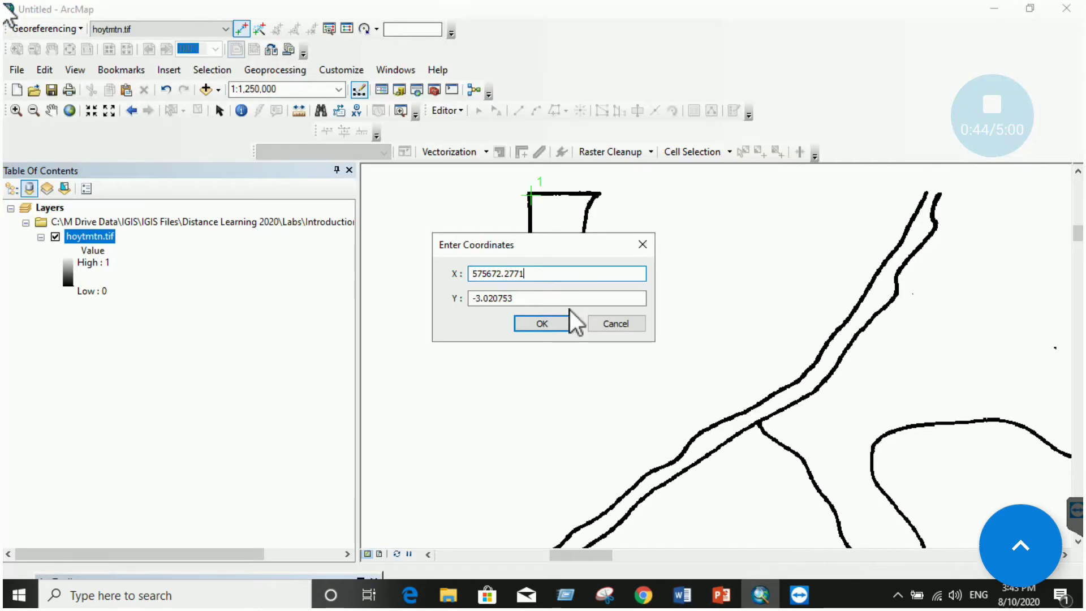
left_click_drag(519, 299, 481, 298)
right_click(480, 297)
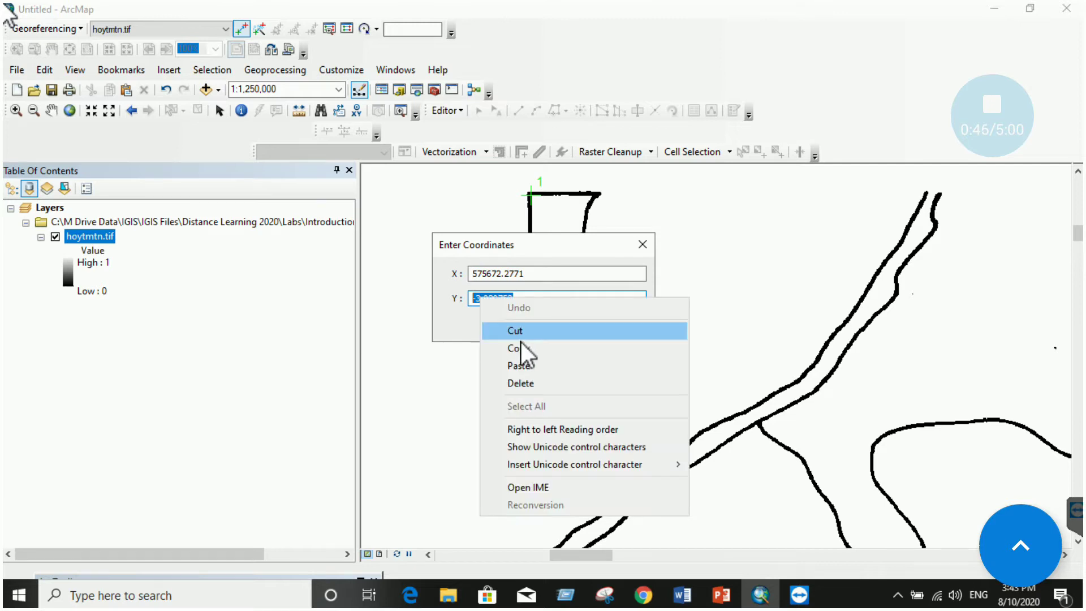
left_click(517, 364)
left_click(546, 325)
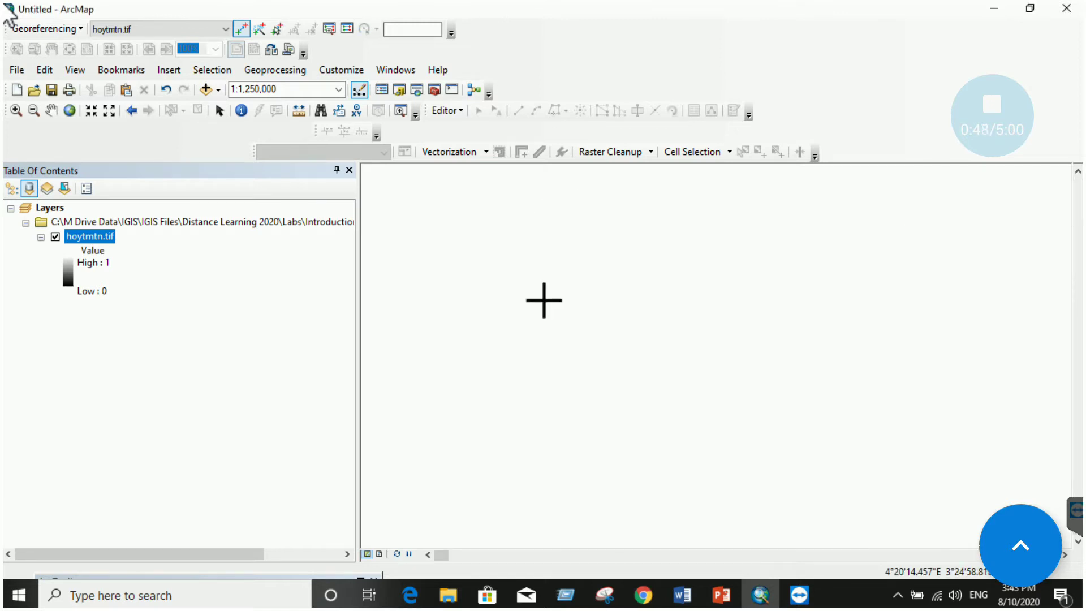
Zoom to the hoytmtn.tif layer and mark the second control point at the intersection of the map's upper-right bracket
right_click(103, 233)
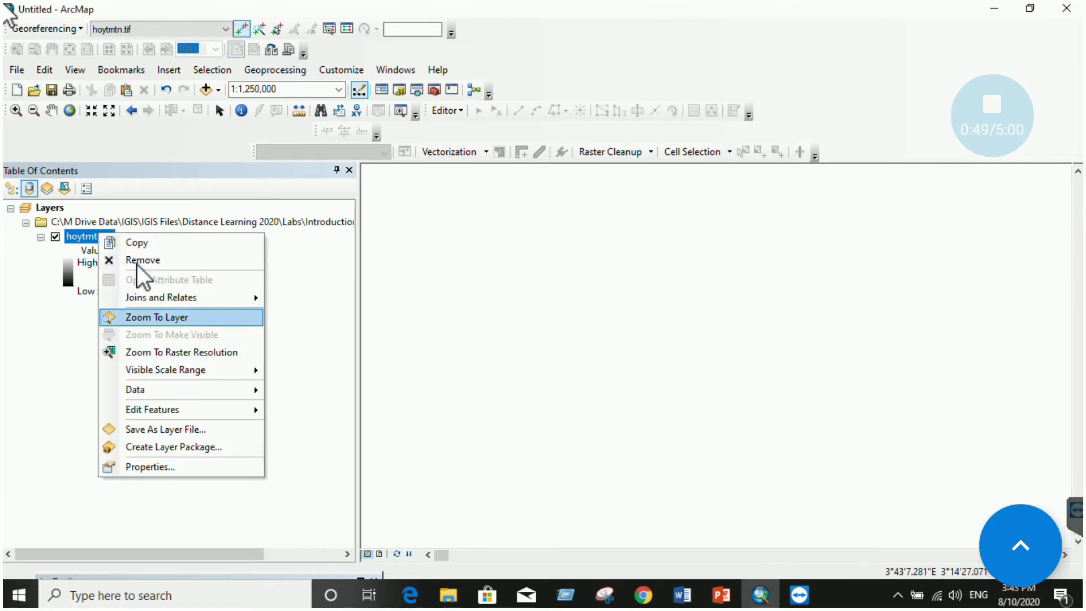
left_click(158, 316)
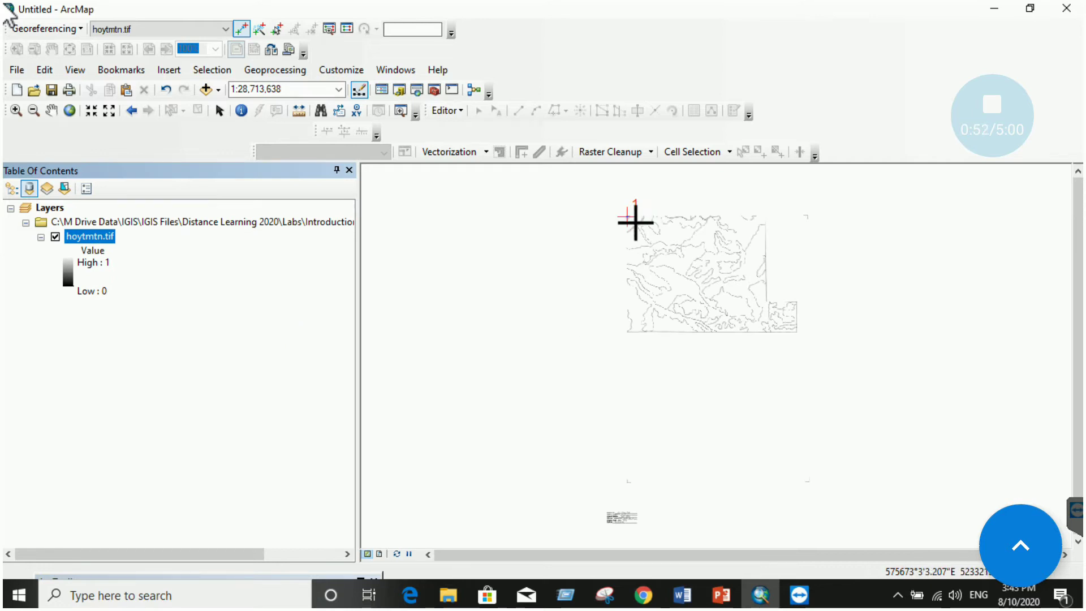
scroll(805, 220, "down", 3)
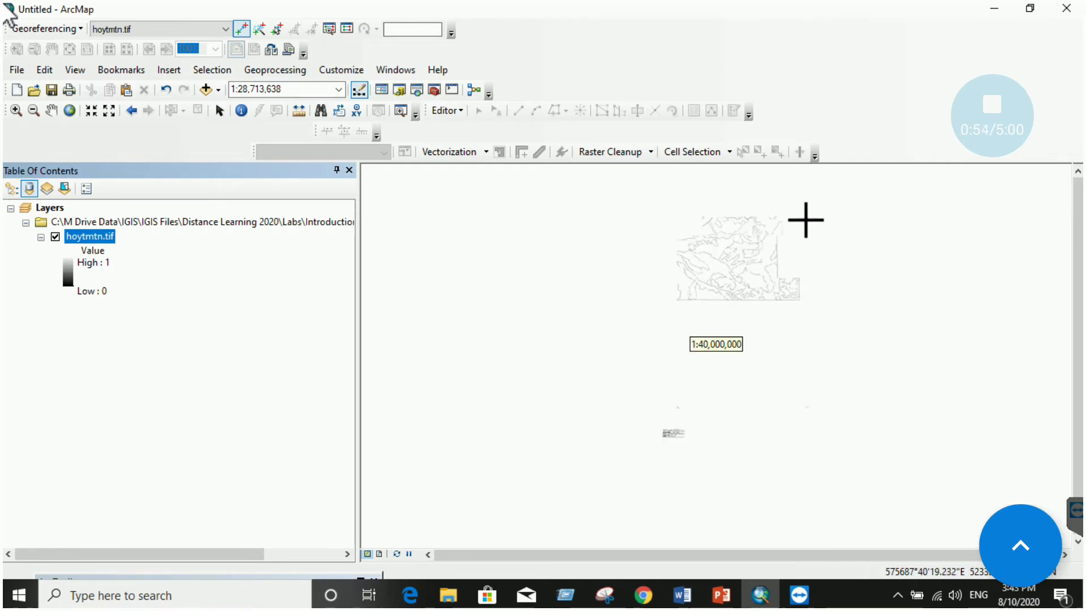
scroll(805, 220, "down", 4)
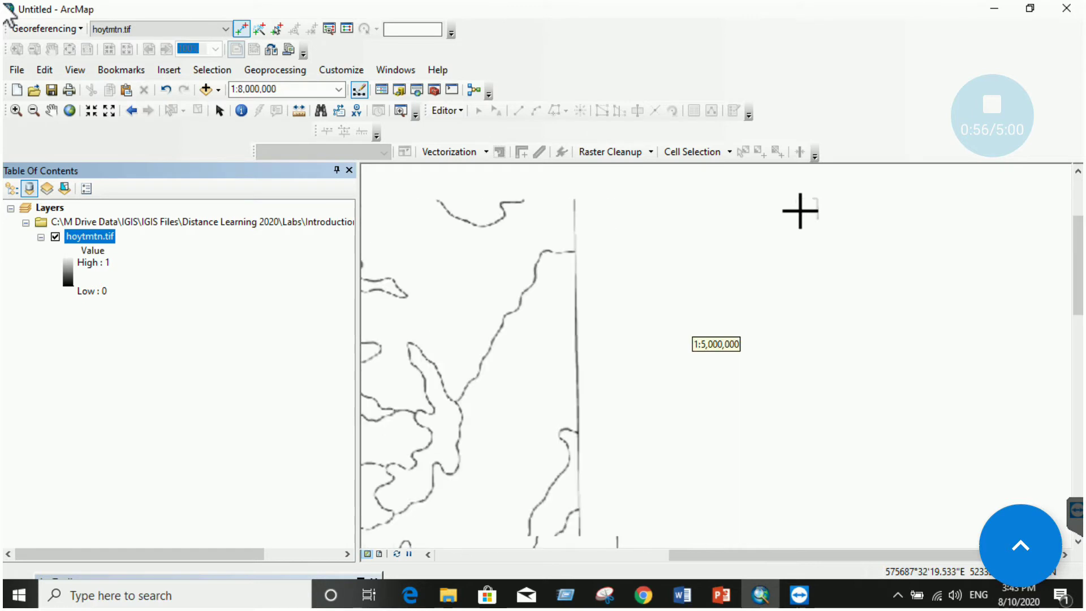
left_click_drag(864, 221, 756, 300)
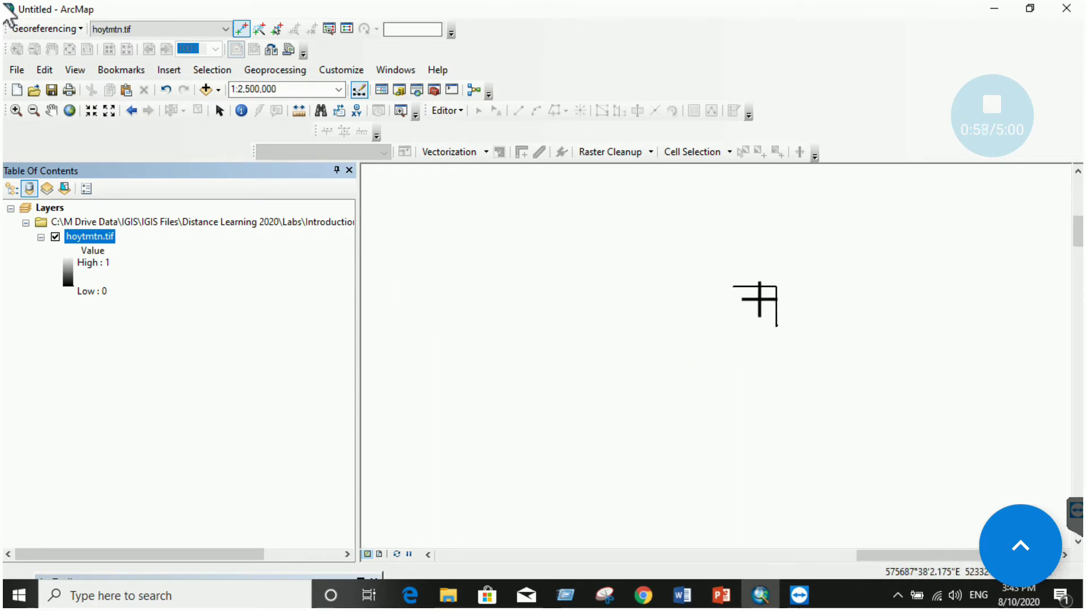
scroll(761, 289, "down", 2)
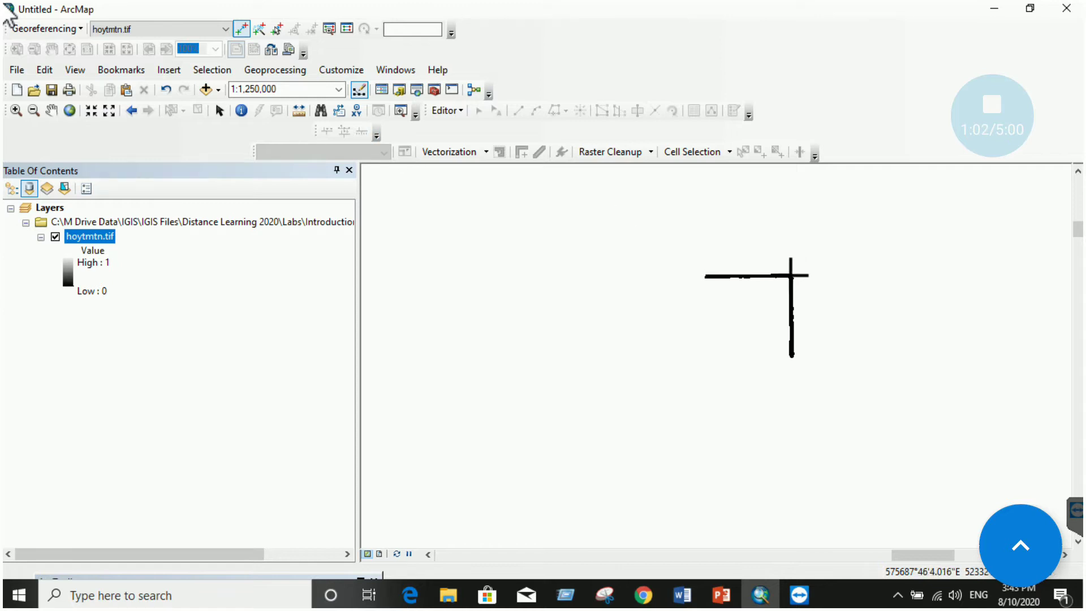
left_click(790, 275)
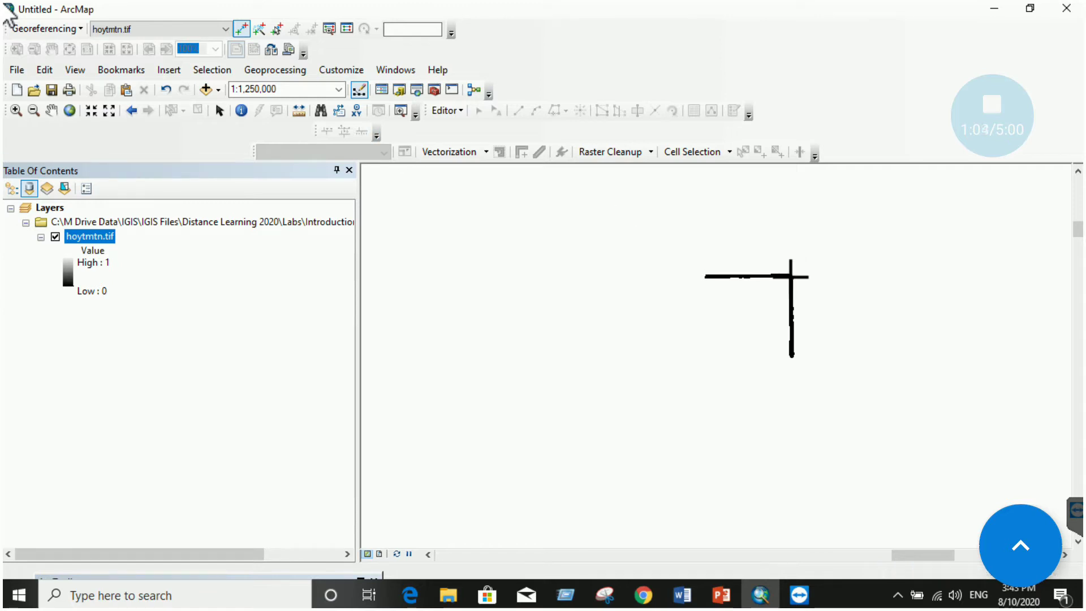
Set the second control point's X coordinate to 585131.2232, copied from the Tic Id 2 row of the Word table into ArcMap
right_click(790, 276)
left_click(798, 287)
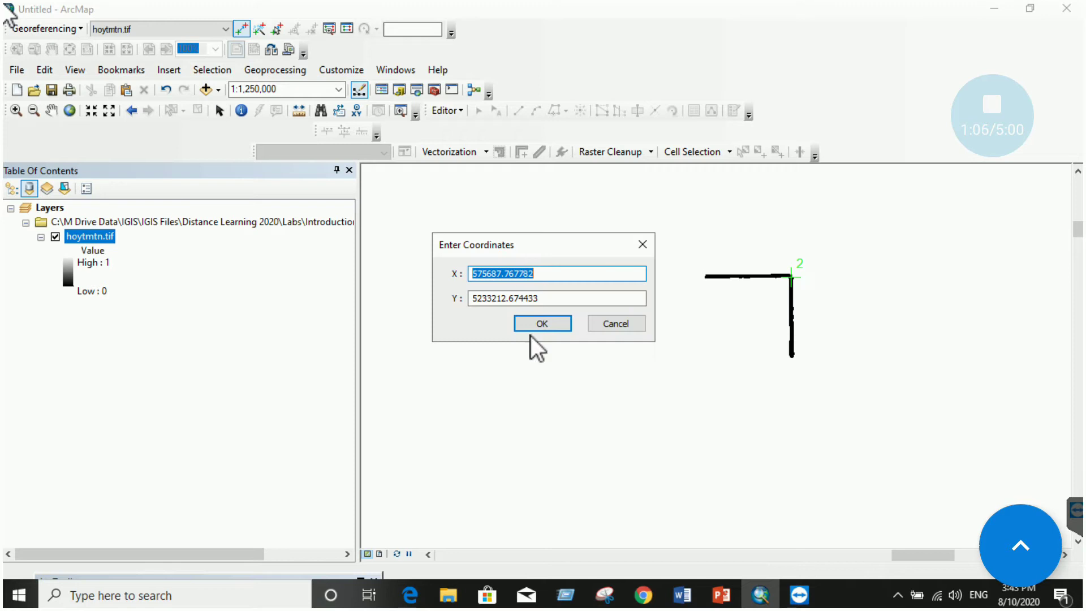
left_click(684, 593)
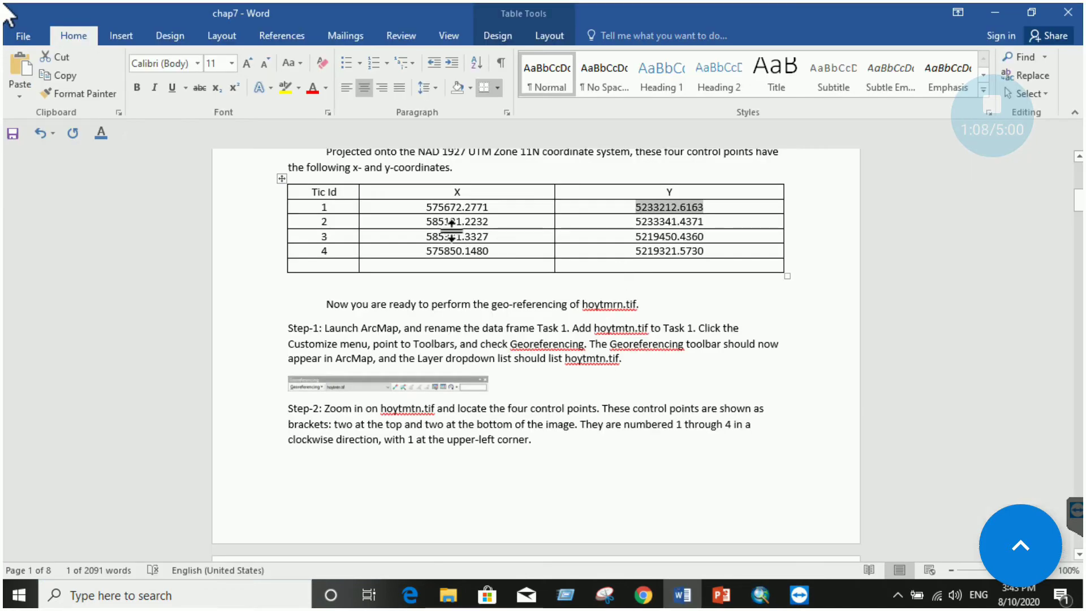
left_click_drag(427, 223, 478, 219)
right_click(478, 220)
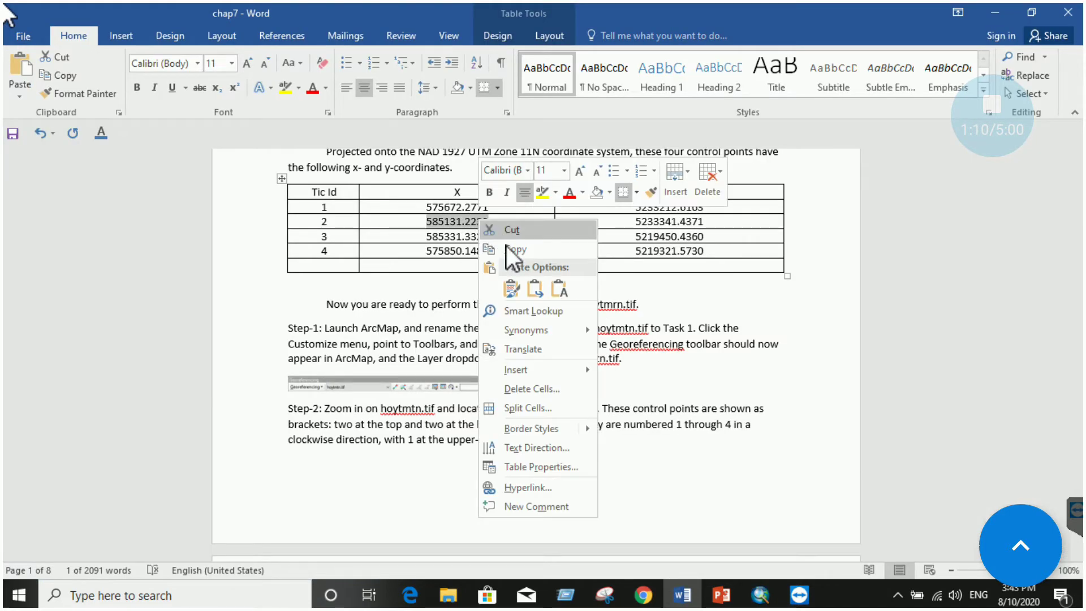
left_click(508, 252)
left_click(759, 597)
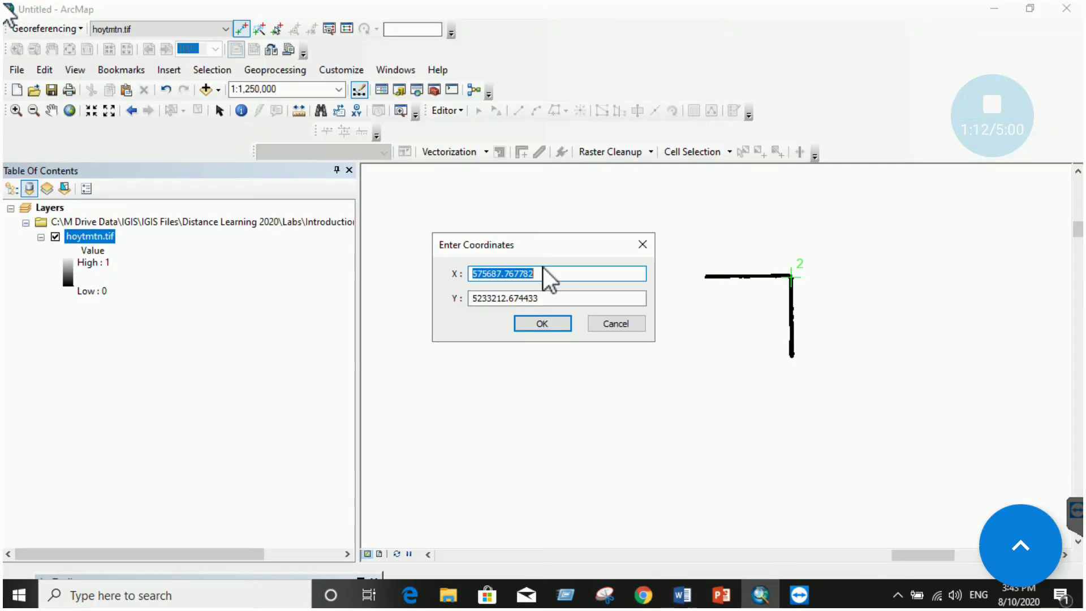
right_click(534, 274)
left_click(565, 341)
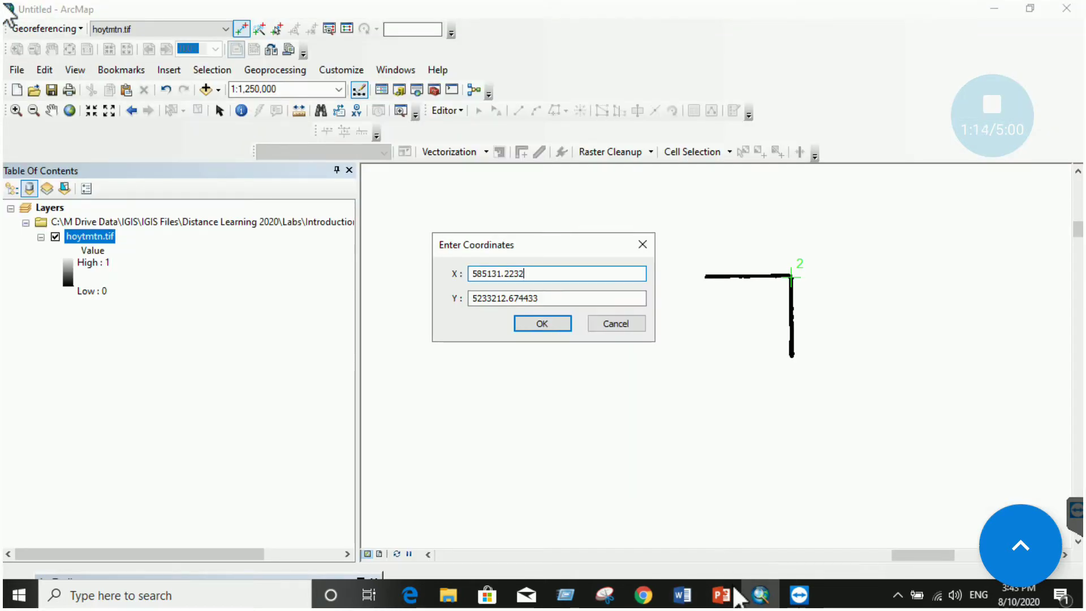
Copy the Tic Id 2 Y value 5233341.4371 from Word into the second control point's Y coordinate in ArcMap and confirm the coordinates
left_click(682, 595)
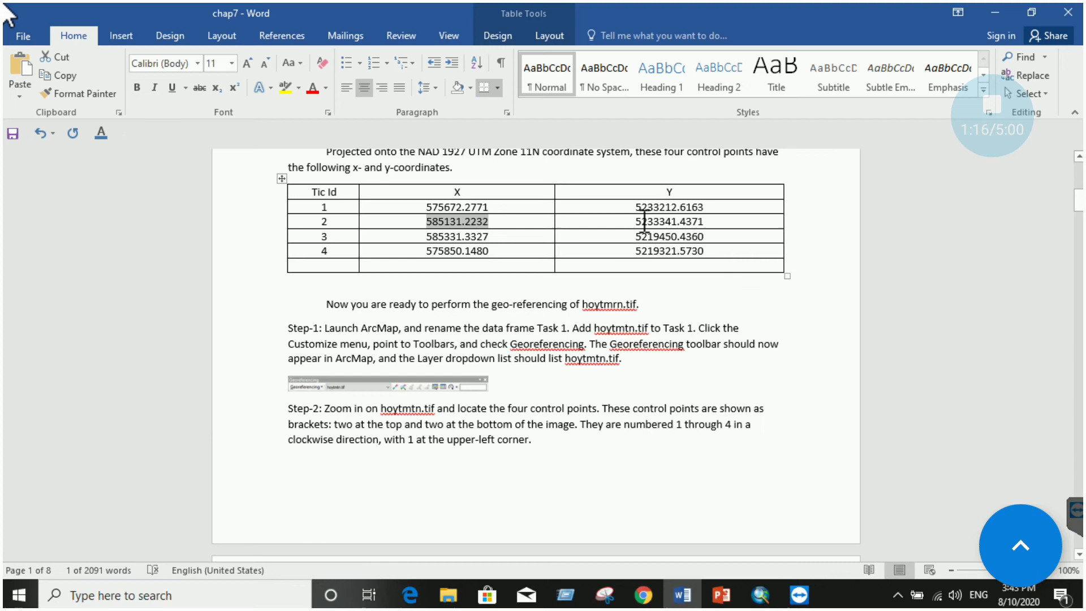
left_click_drag(644, 221, 706, 223)
right_click(697, 223)
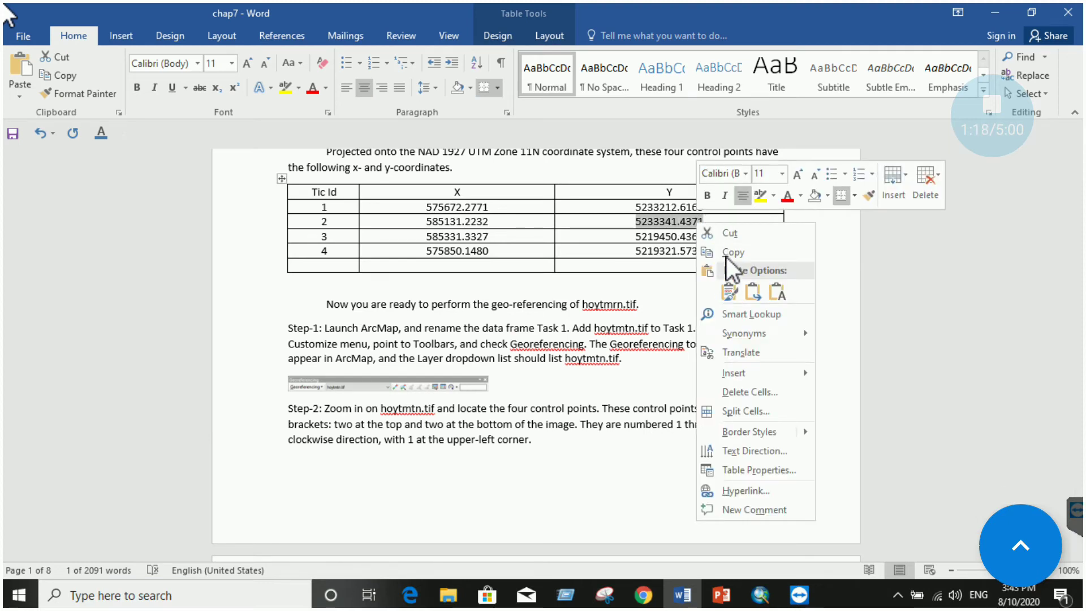
left_click(730, 252)
left_click(760, 595)
left_click(525, 300)
double_click(525, 300)
right_click(525, 300)
left_click(552, 351)
left_click(543, 324)
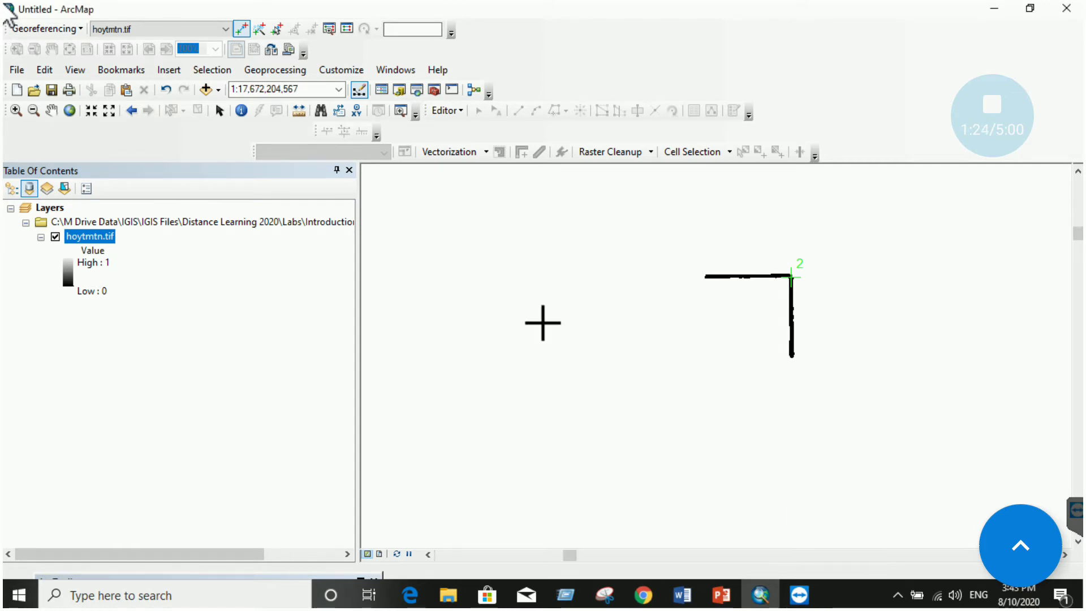
Mark the third control point at the corner intersection of the map's lower-right bracket and open its X and Y coordinate entry
right_click(104, 235)
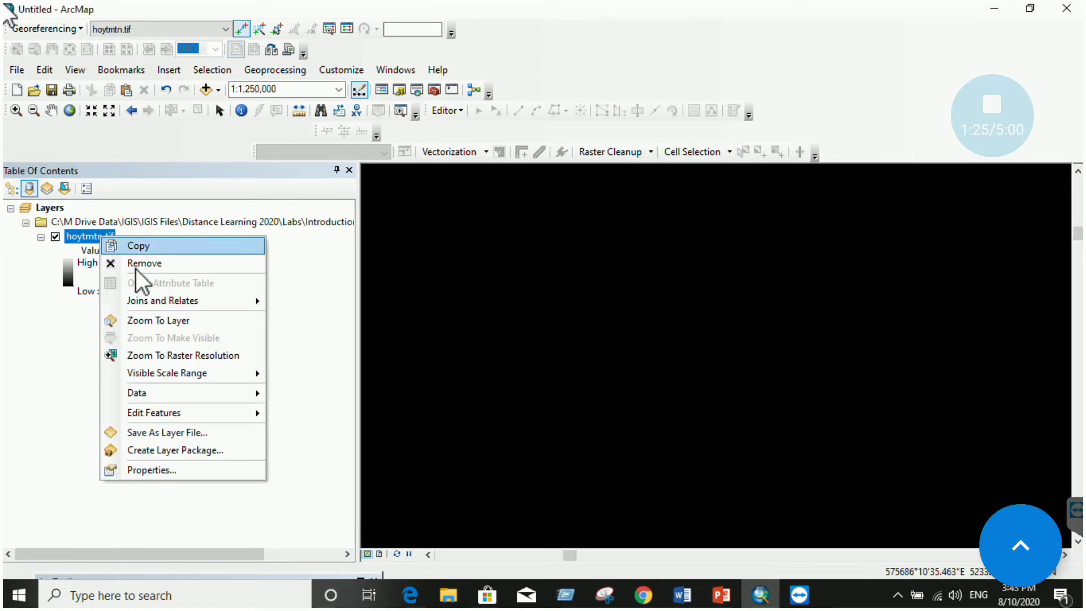
left_click(150, 317)
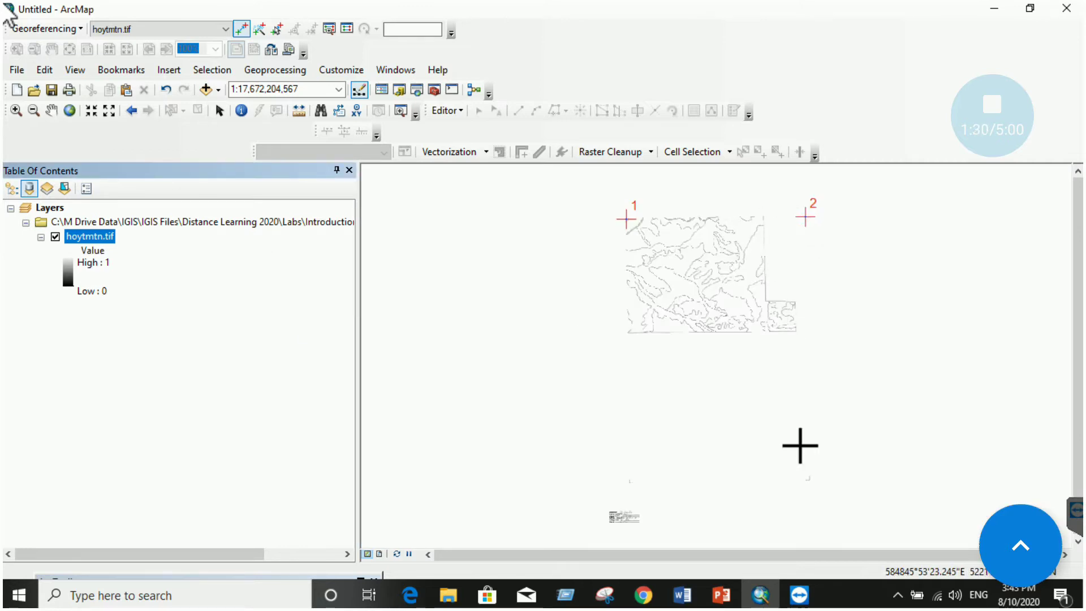
scroll(754, 346, "down", 5)
scroll(538, 385, "up", 1)
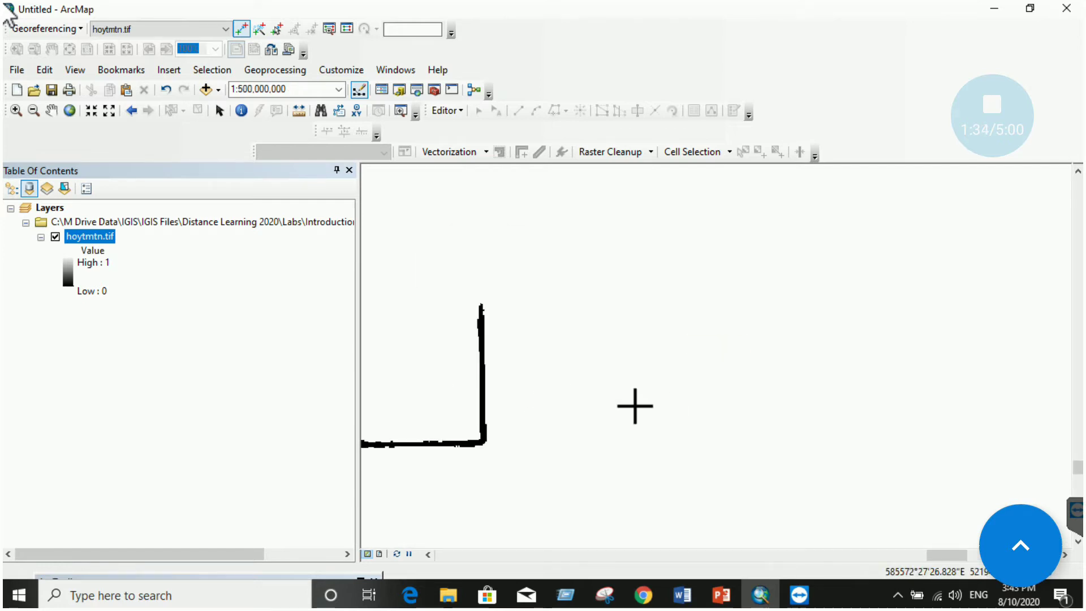
left_click(52, 110)
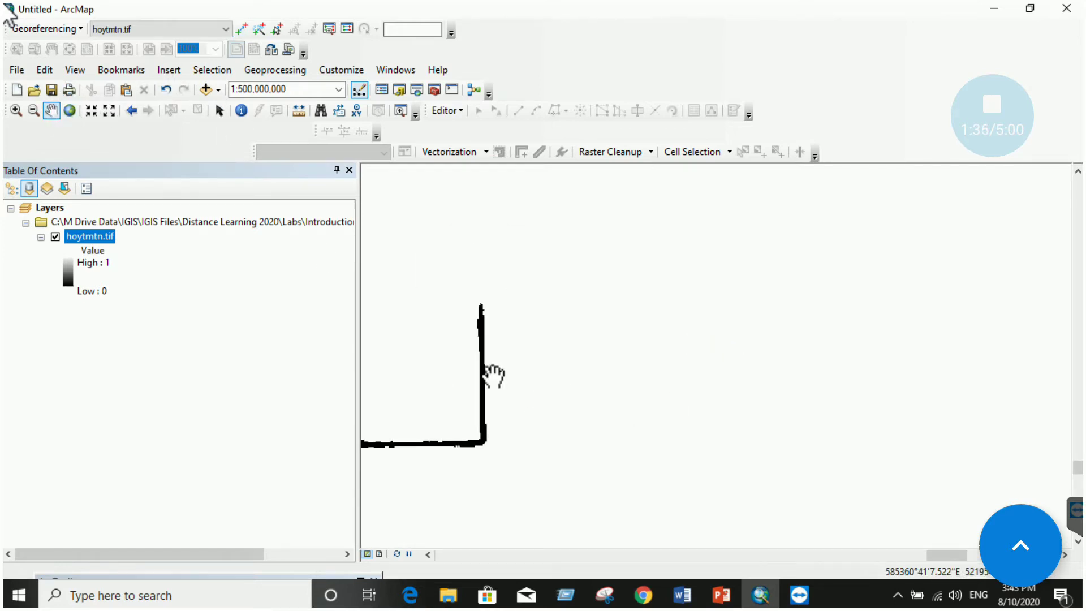
left_click_drag(492, 374, 804, 368)
scroll(802, 373, "down", 1)
scroll(802, 373, "up", 1)
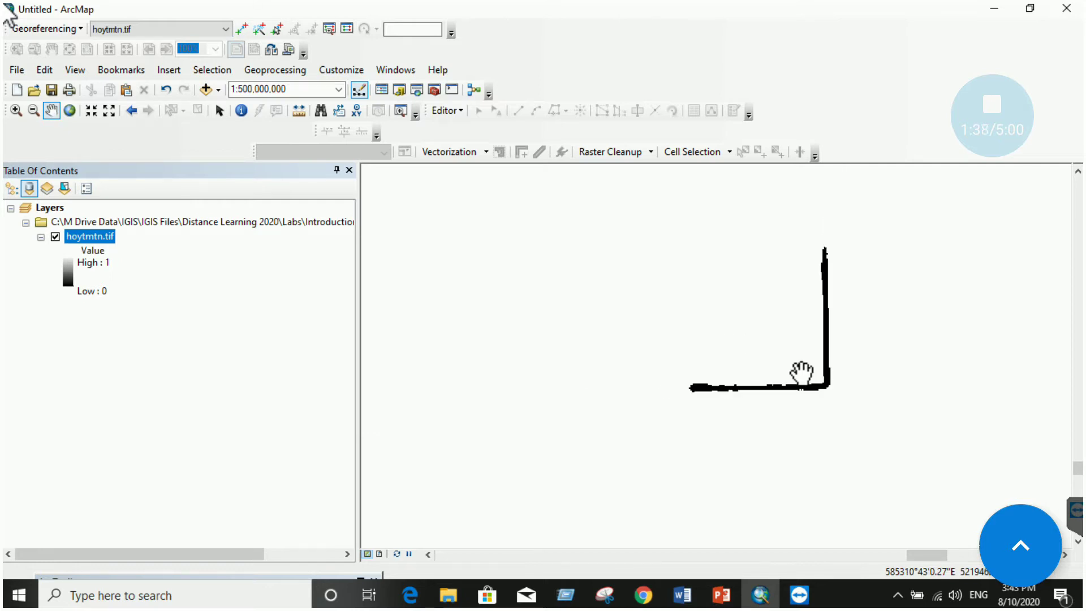
left_click(36, 113)
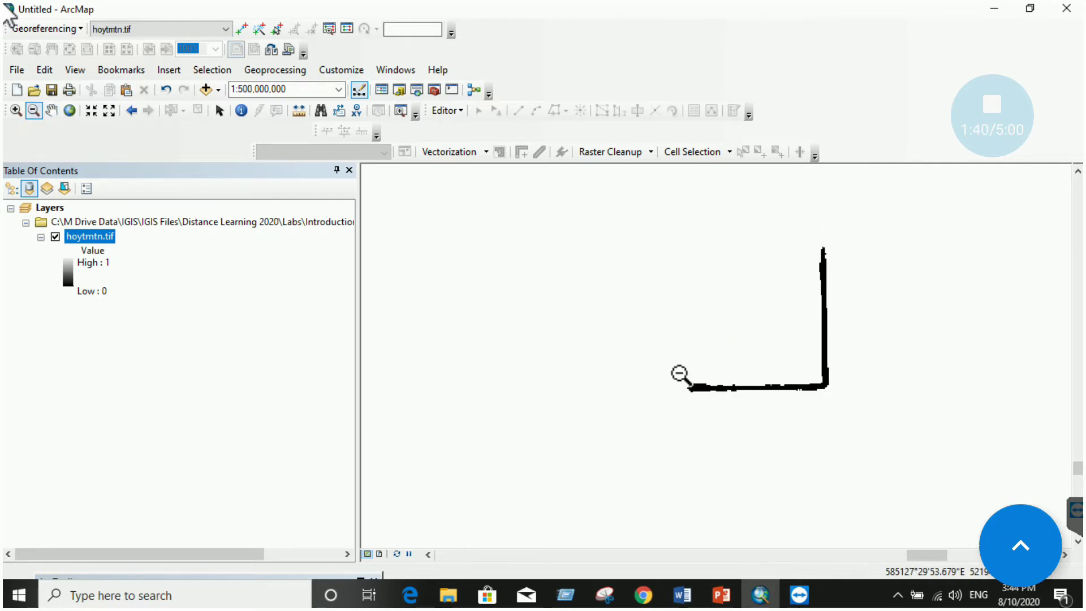
left_click_drag(657, 279, 692, 312)
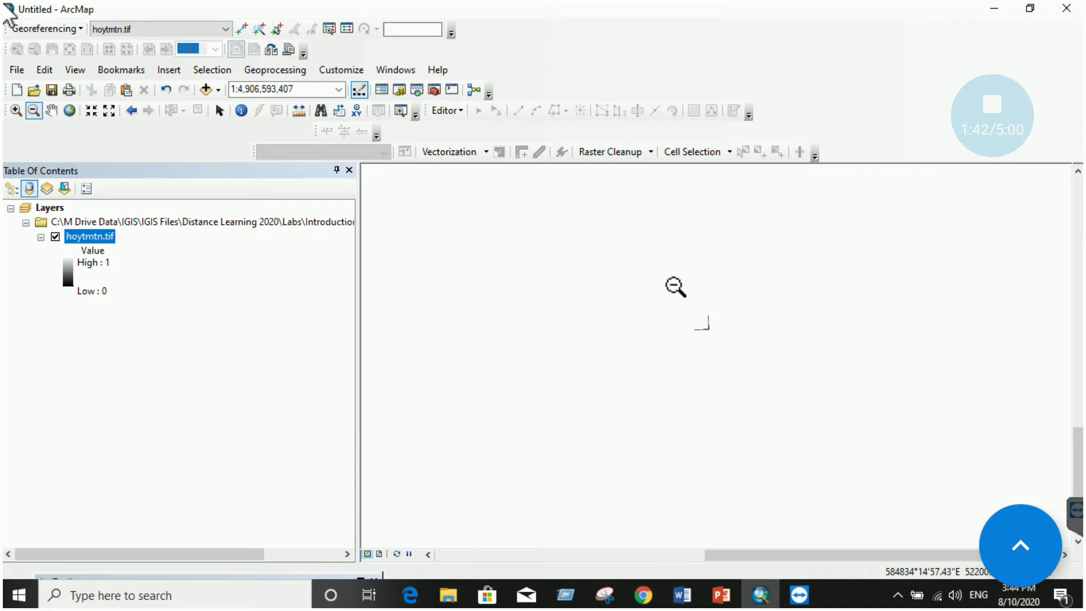
left_click(778, 402)
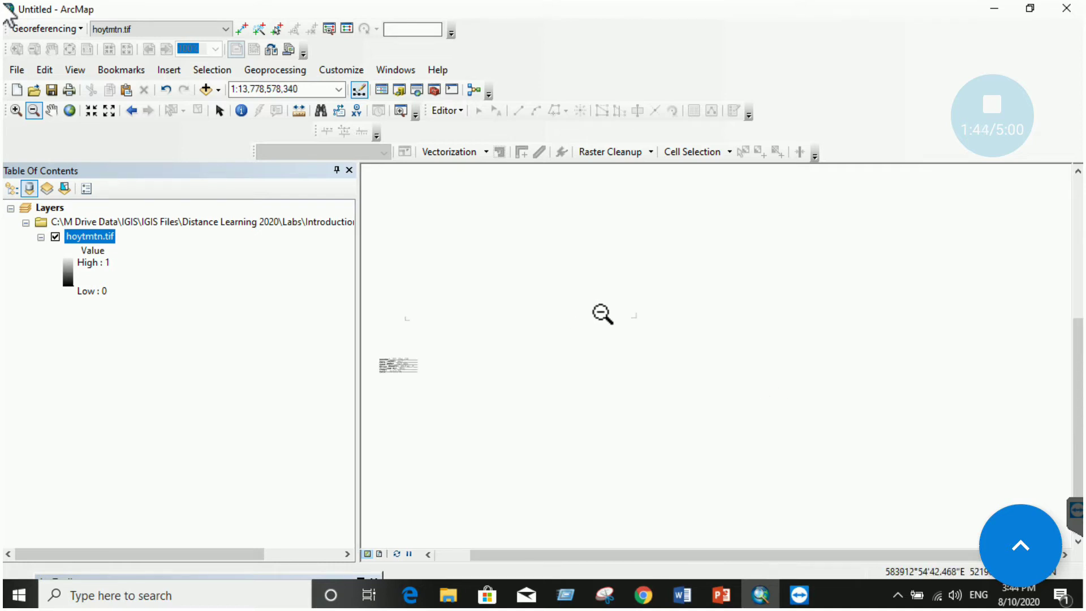
left_click(15, 110)
left_click_drag(630, 314, 689, 342)
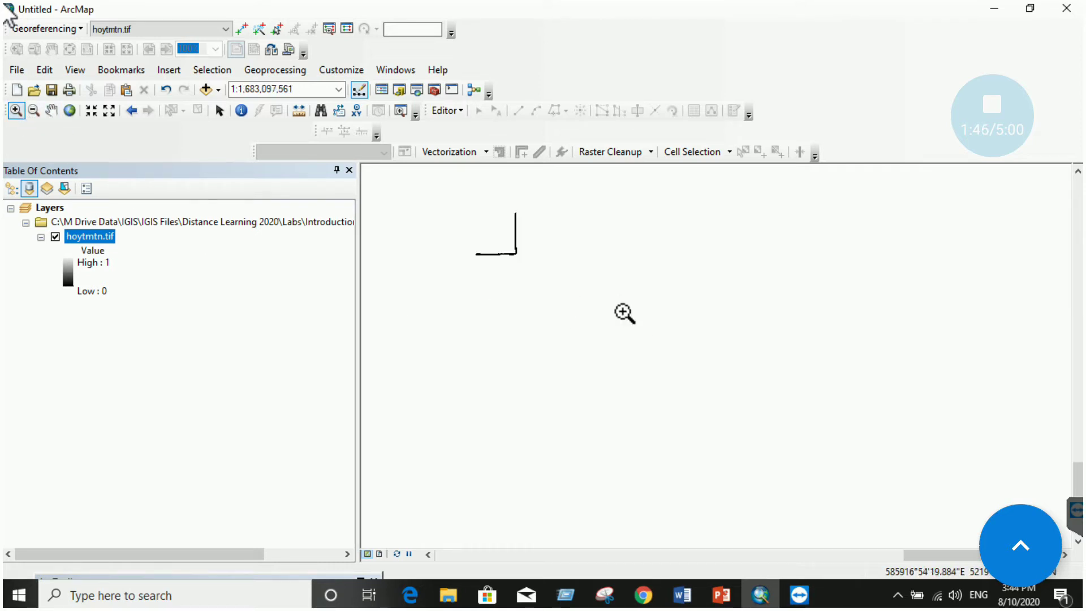
left_click_drag(462, 219, 589, 290)
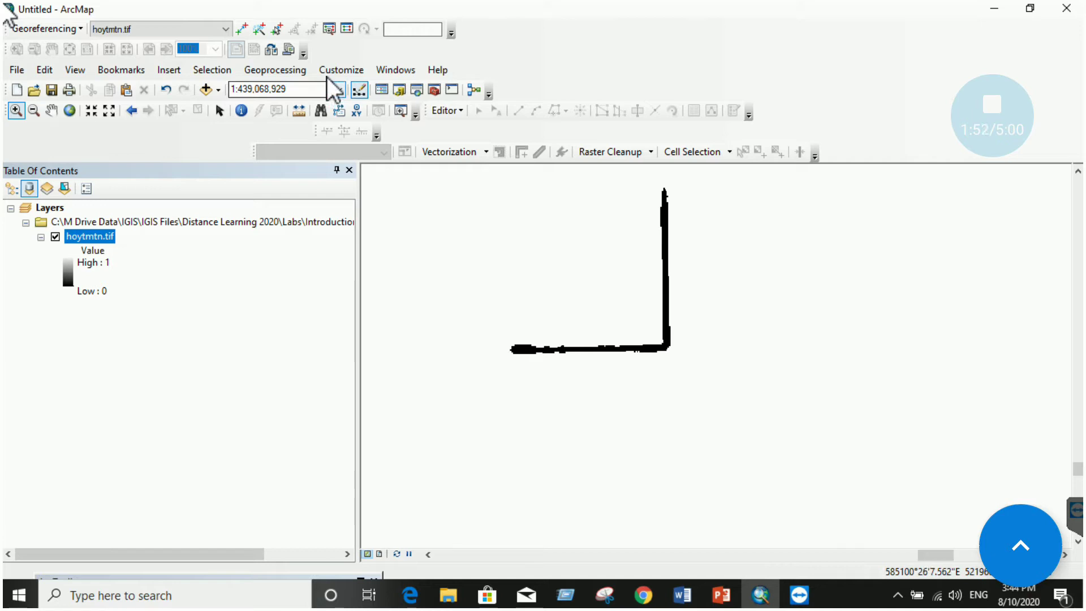
left_click(241, 29)
left_click(665, 346)
right_click(665, 346)
left_click(691, 356)
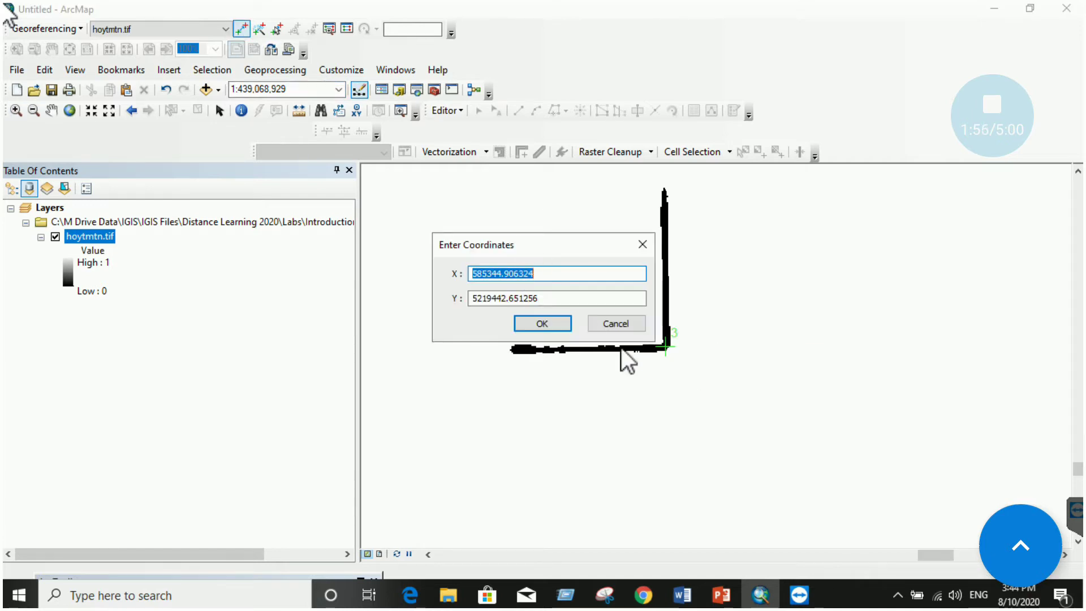
Set the third control point's X coordinate to 585331.3327, copied from the Tic Id 3 row of the Word table into ArcMap
left_click(681, 594)
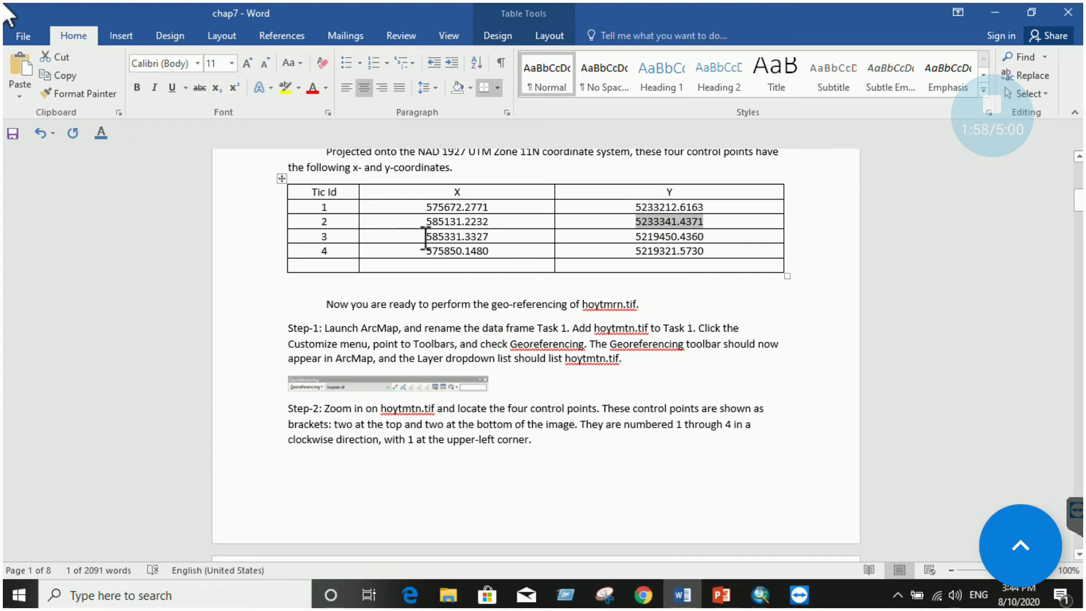
left_click_drag(425, 237, 480, 238)
right_click(476, 236)
left_click(500, 263)
left_click(760, 594)
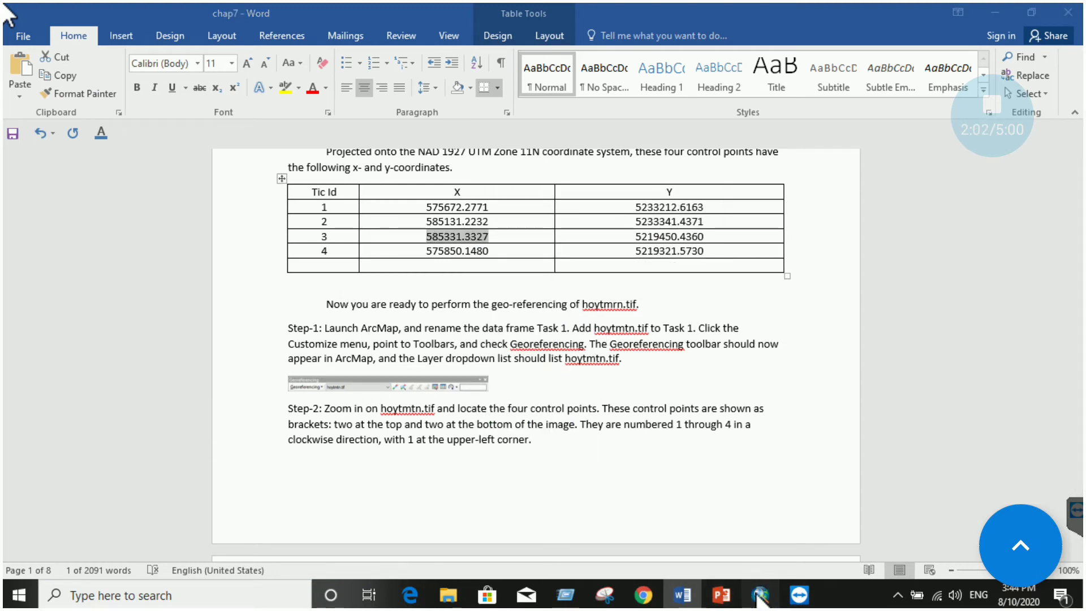
right_click(515, 274)
left_click(552, 340)
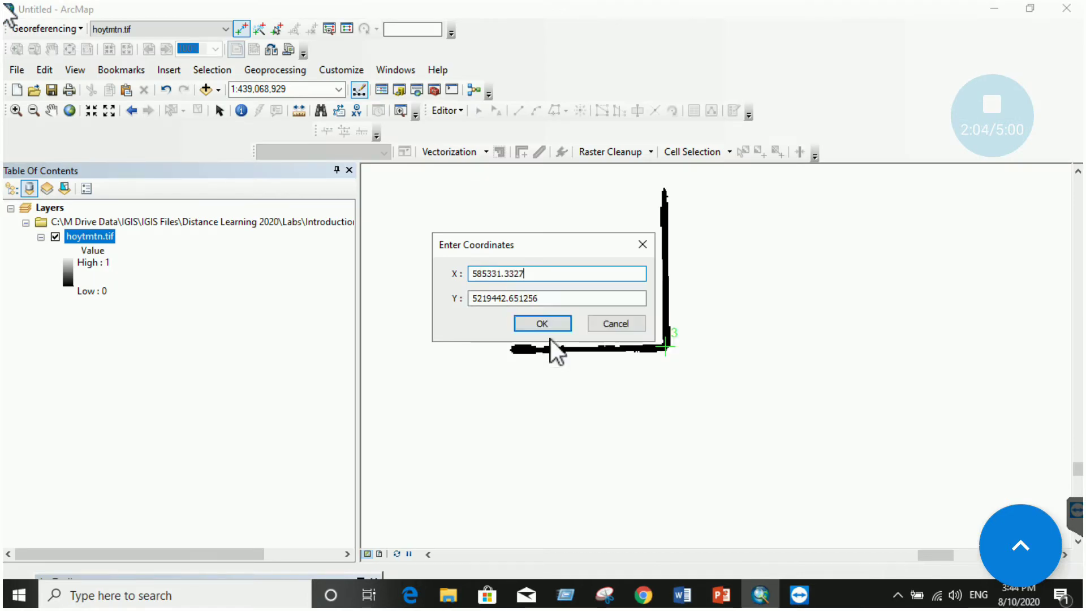
Copy the Tic Id 3 Y value 5219450.4360 from Word into the third control point's Y coordinate in ArcMap and confirm the coordinates
left_click(683, 596)
left_click_drag(638, 238, 694, 235)
right_click(693, 235)
left_click(734, 267)
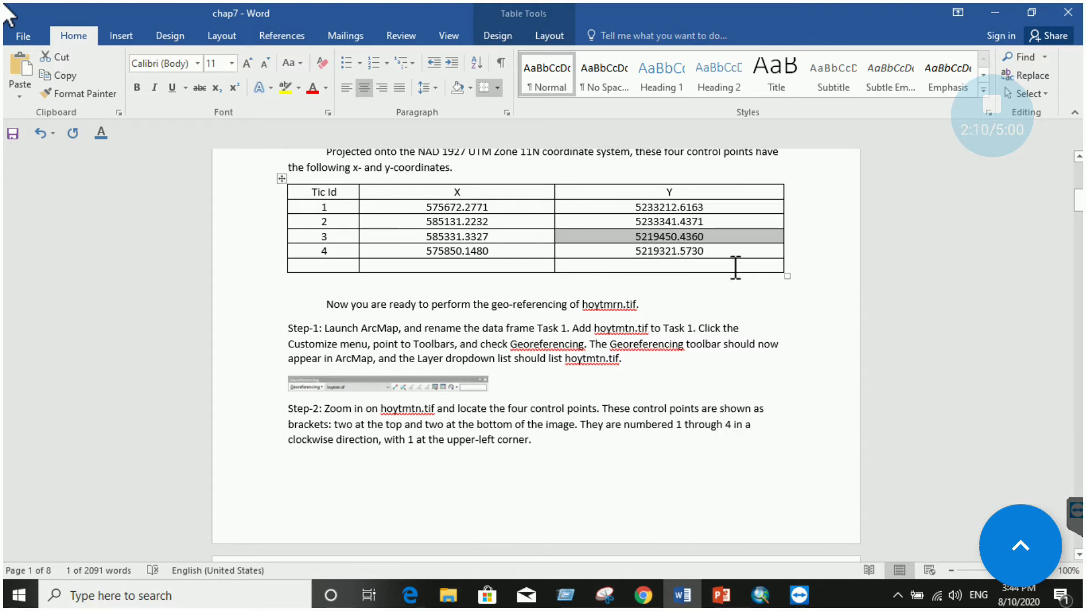
left_click(760, 595)
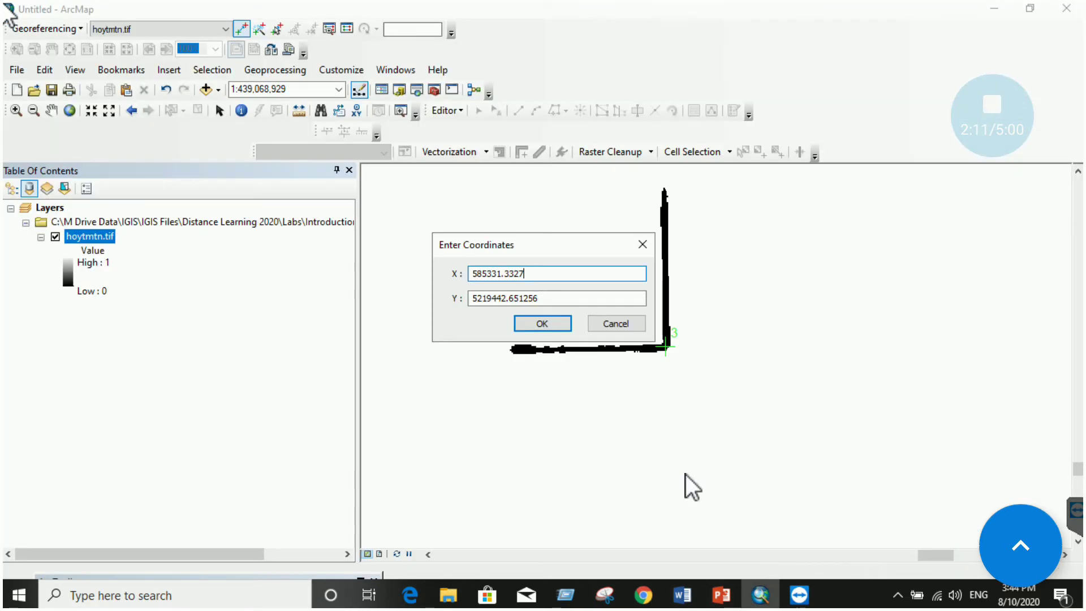
double_click(518, 297)
right_click(514, 294)
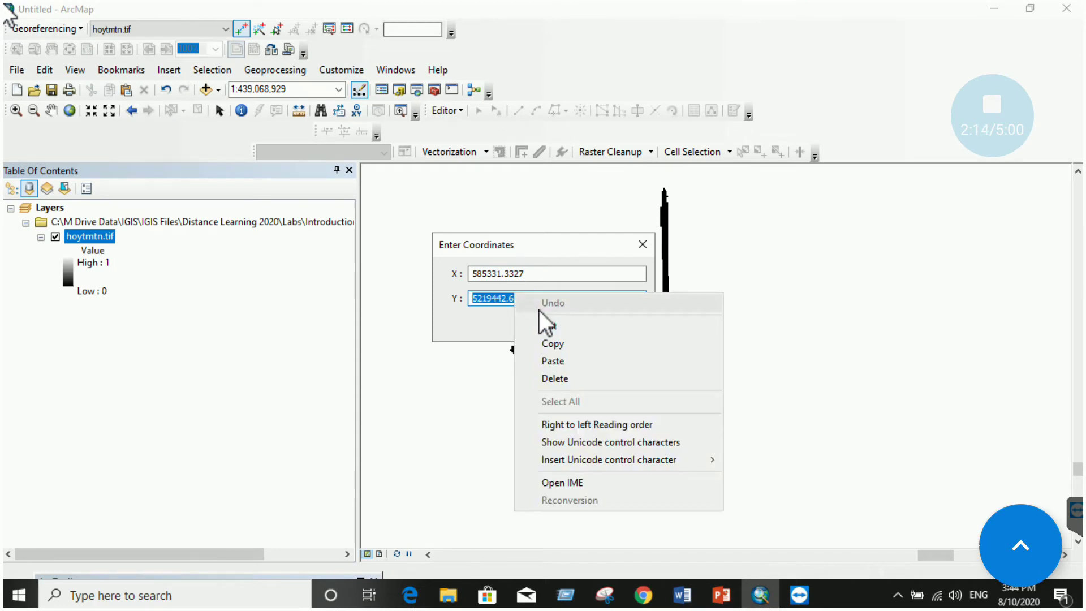
left_click(553, 360)
left_click(544, 325)
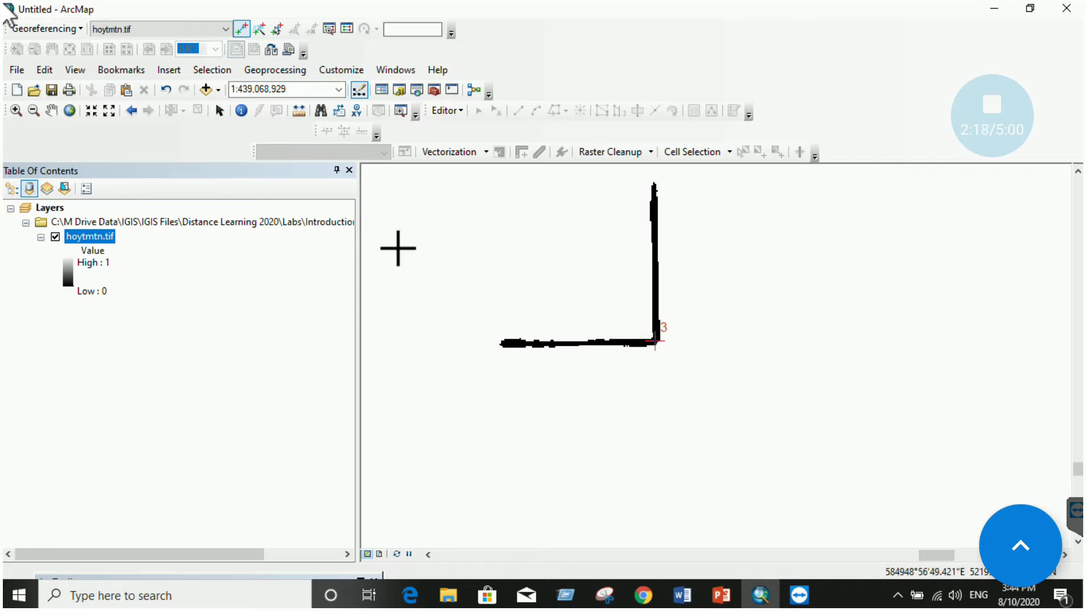
Mark the fourth control point at the corner intersection of the map's lower-left bracket and open its X and Y coordinate entry
right_click(85, 234)
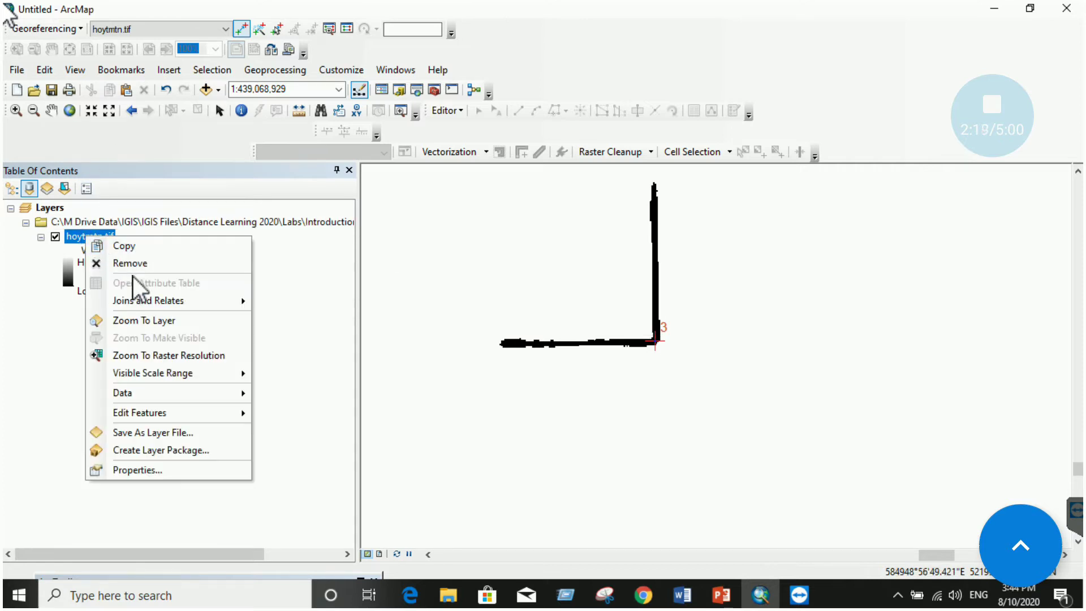
left_click(145, 320)
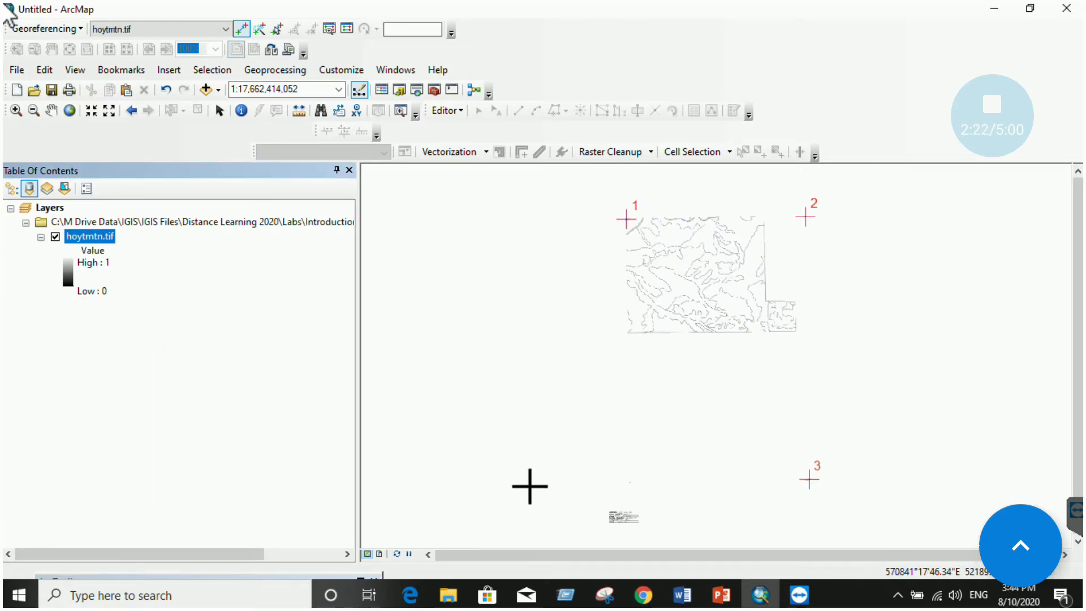
left_click_drag(618, 475, 646, 433)
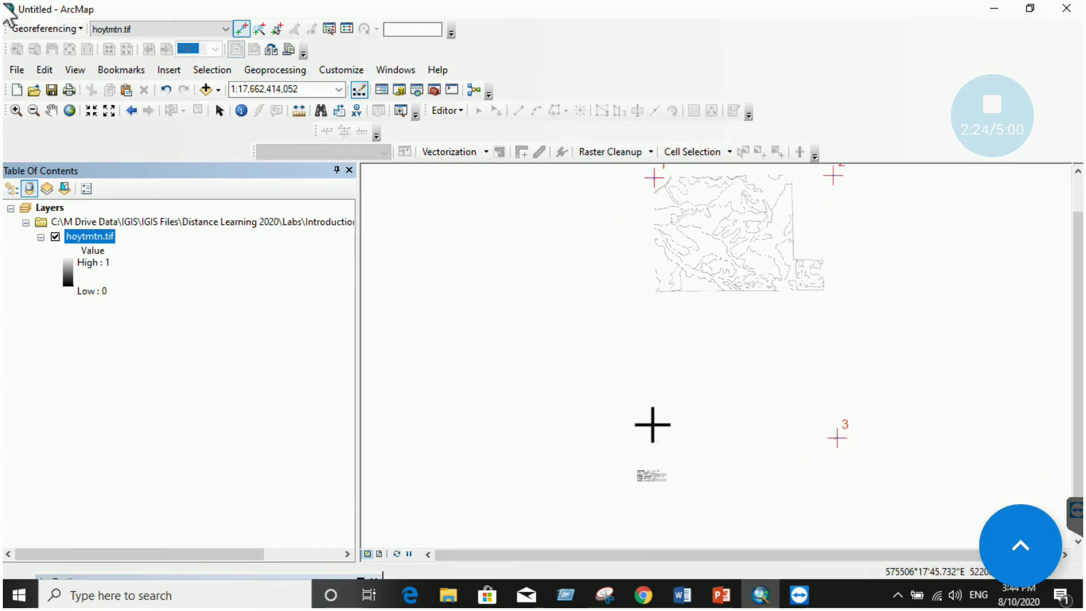
scroll(657, 434, "up", 1)
scroll(657, 434, "down", 1)
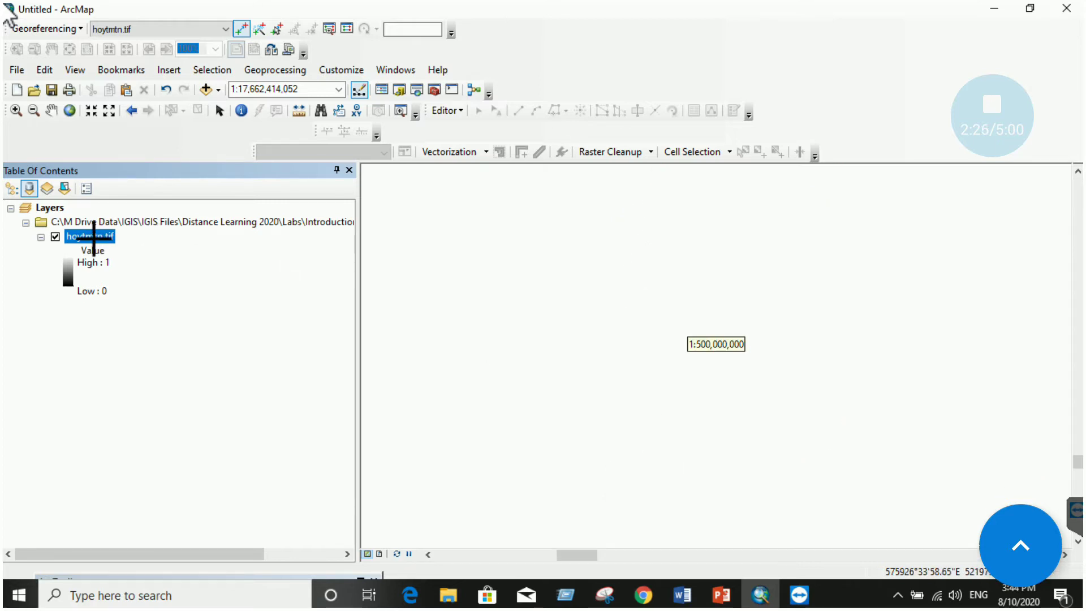
right_click(93, 236)
left_click(143, 321)
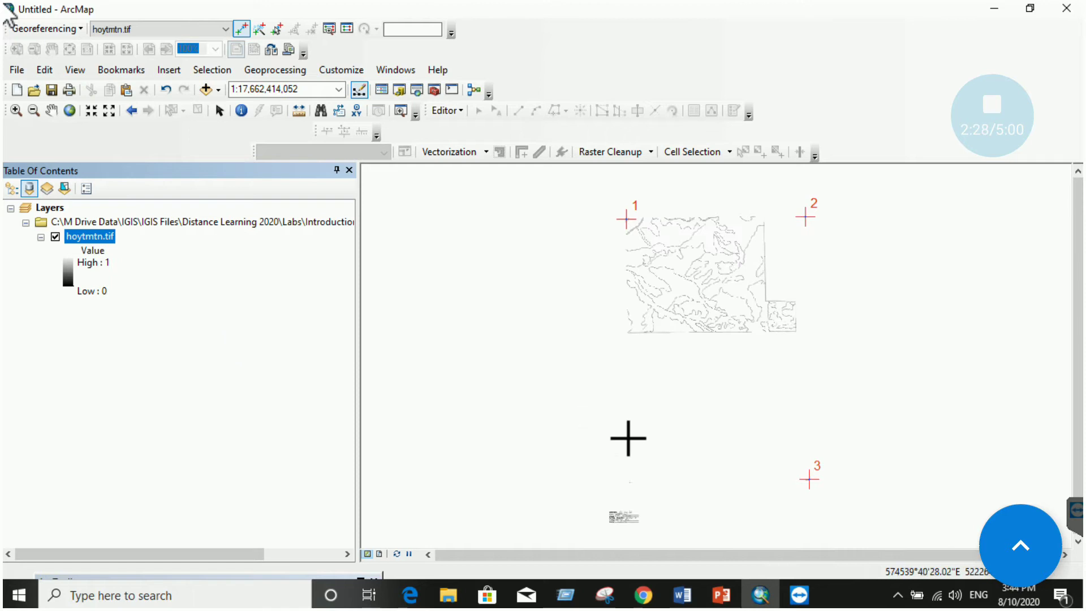
left_click(17, 111)
left_click_drag(618, 467, 673, 503)
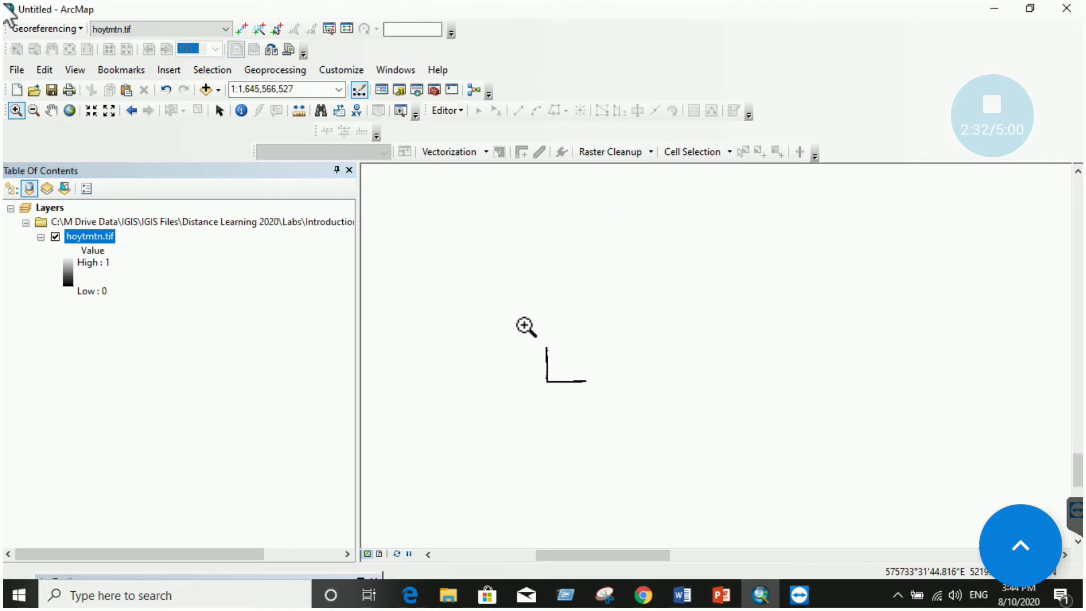
left_click_drag(524, 326, 621, 396)
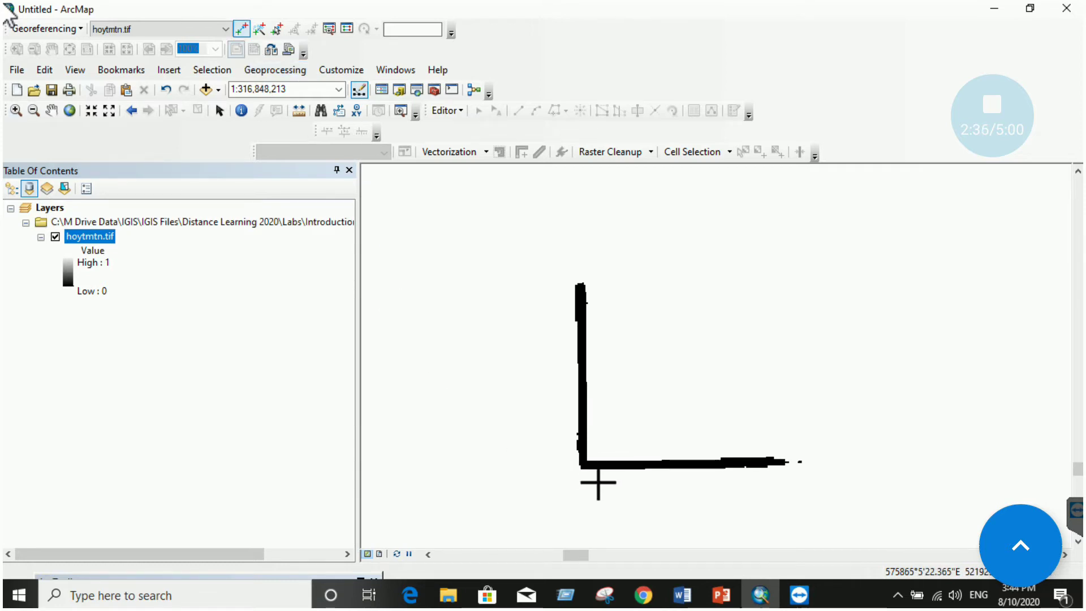
left_click(584, 464)
right_click(592, 466)
left_click(607, 476)
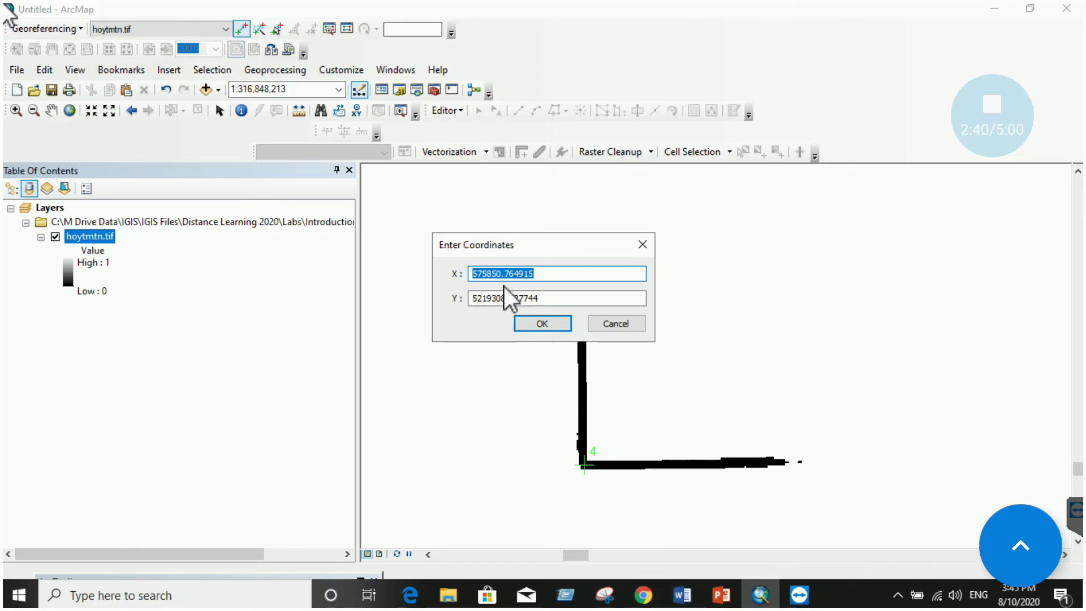
Set the fourth control point's X coordinate to 575850.1480, copied from the Tic Id 4 row of the Word table into ArcMap
left_click(684, 601)
left_click(684, 602)
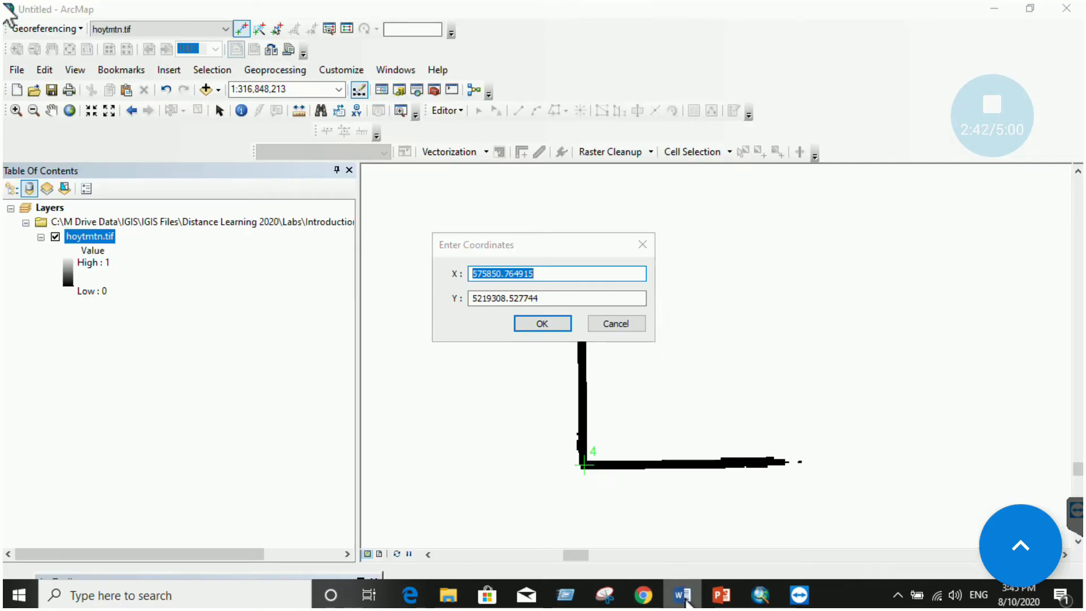
left_click(684, 602)
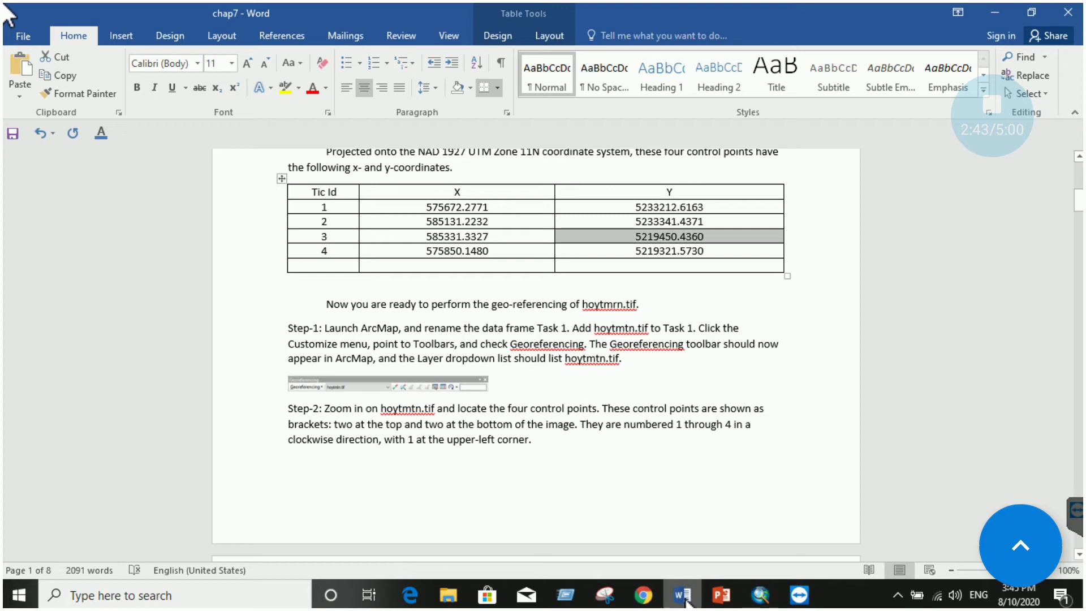
left_click(684, 601)
left_click(684, 602)
left_click(684, 602)
left_click_drag(531, 274, 527, 273)
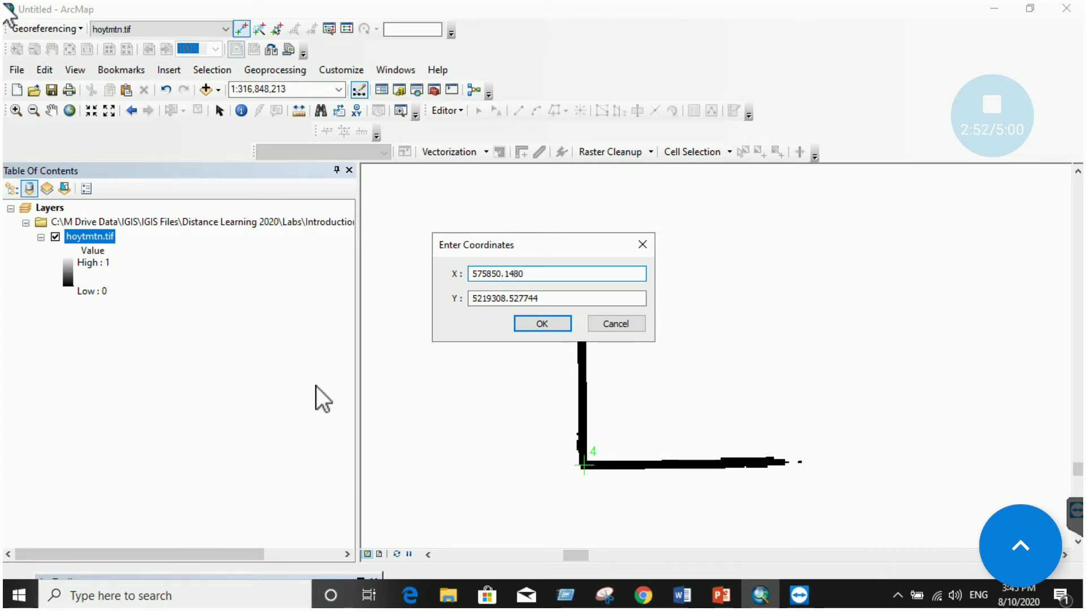
Copy the Tic Id 4 Y value 5219321.5730 from Word into the fourth control point's Y coordinate in ArcMap and confirm the coordinates
left_click(682, 597)
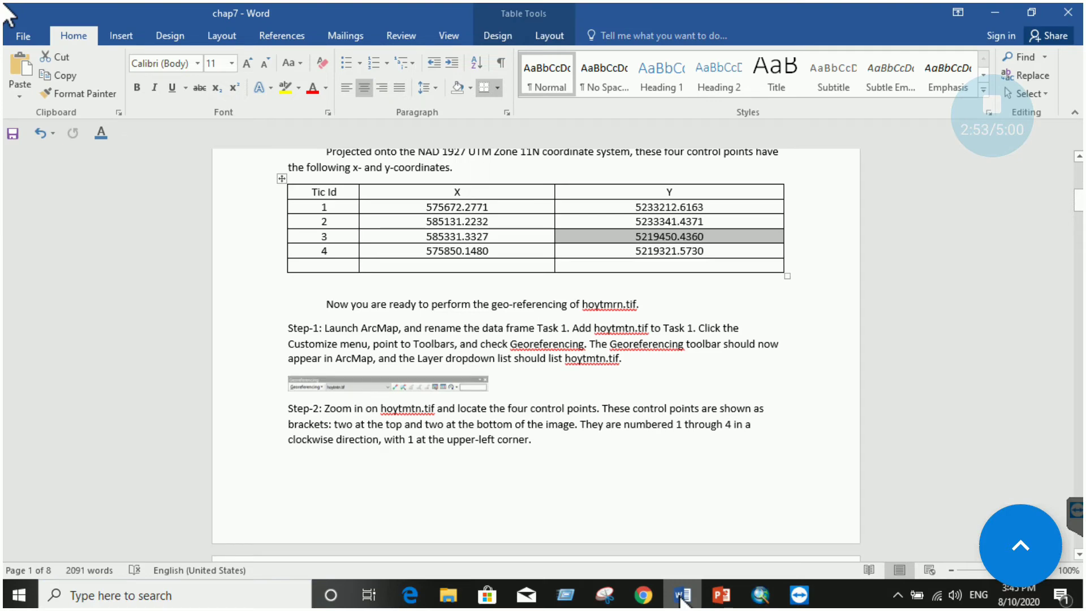
left_click(682, 599)
left_click(682, 599)
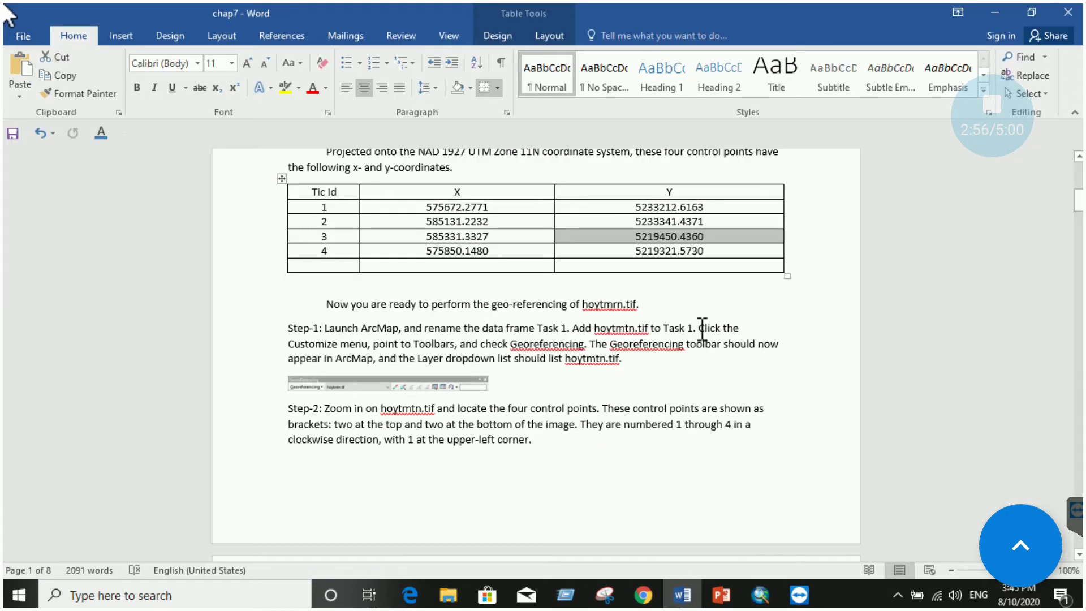
triple_click(677, 252)
right_click(678, 253)
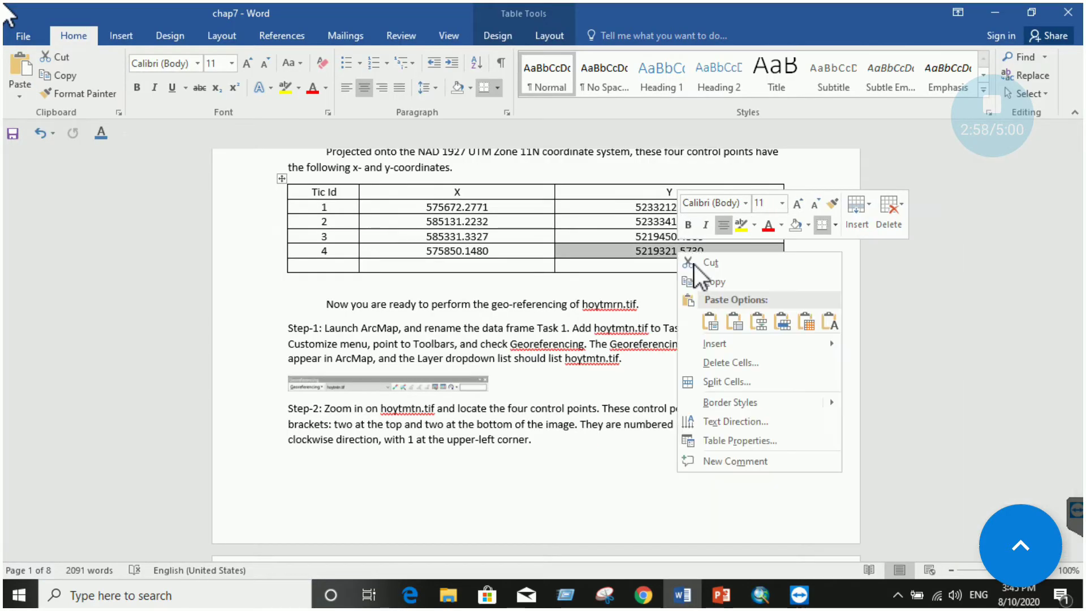
left_click(703, 281)
left_click(760, 595)
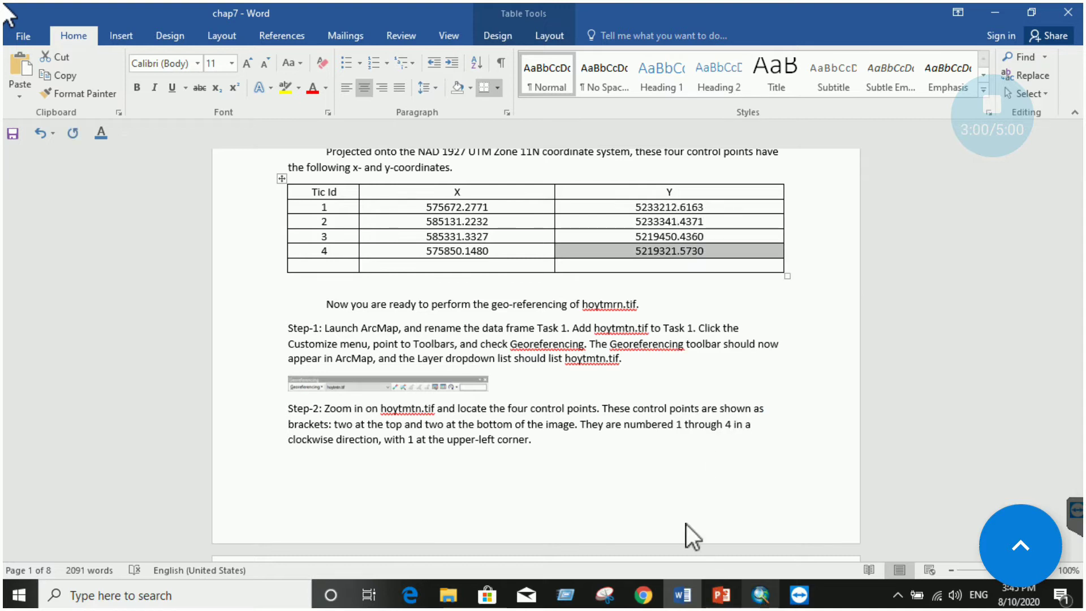
right_click(500, 300)
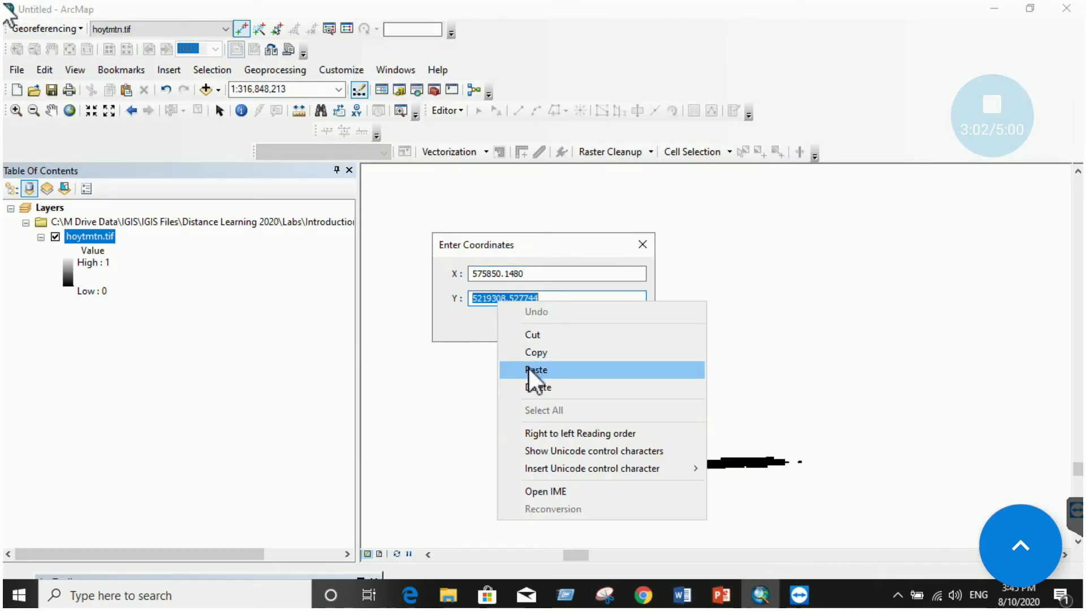
left_click(528, 368)
left_click(531, 323)
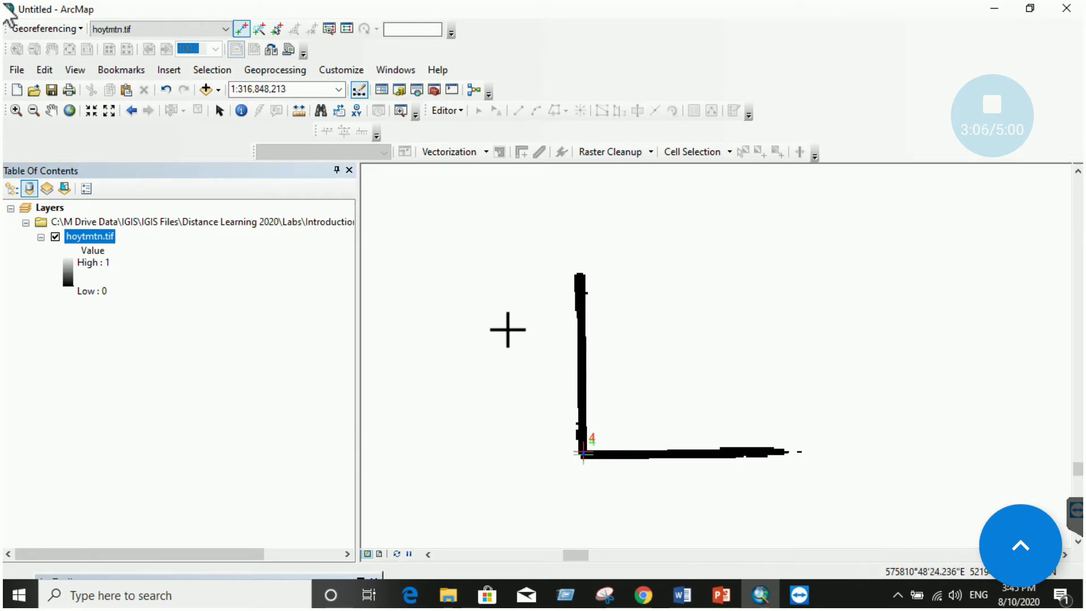
Zoom to the full extent of hoytmtn.tif and read the Step-3 and Step-4 instructions in the Word lab document
right_click(77, 239)
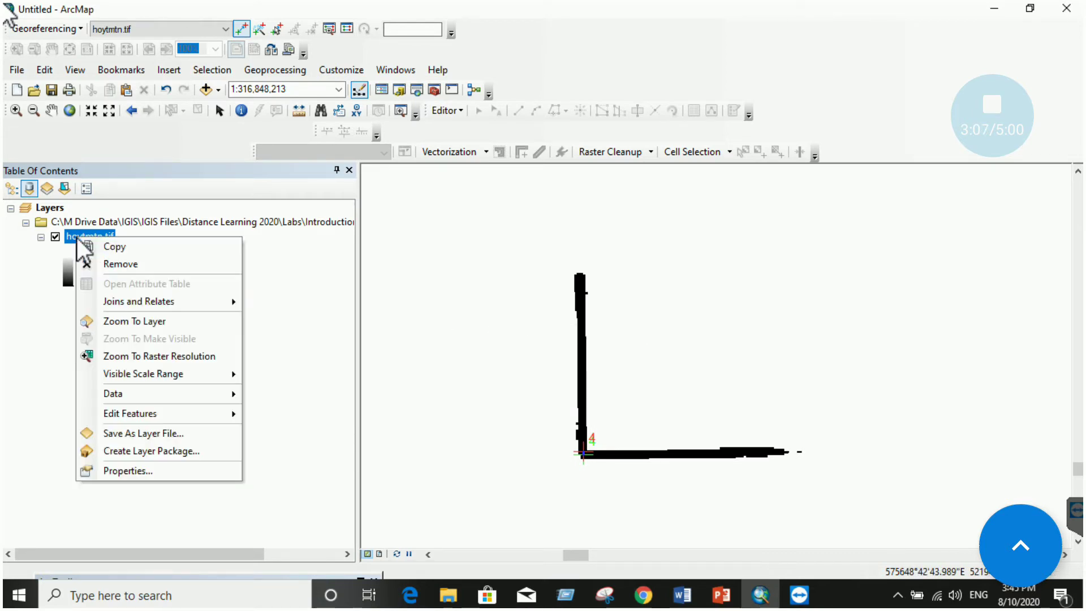
left_click(158, 320)
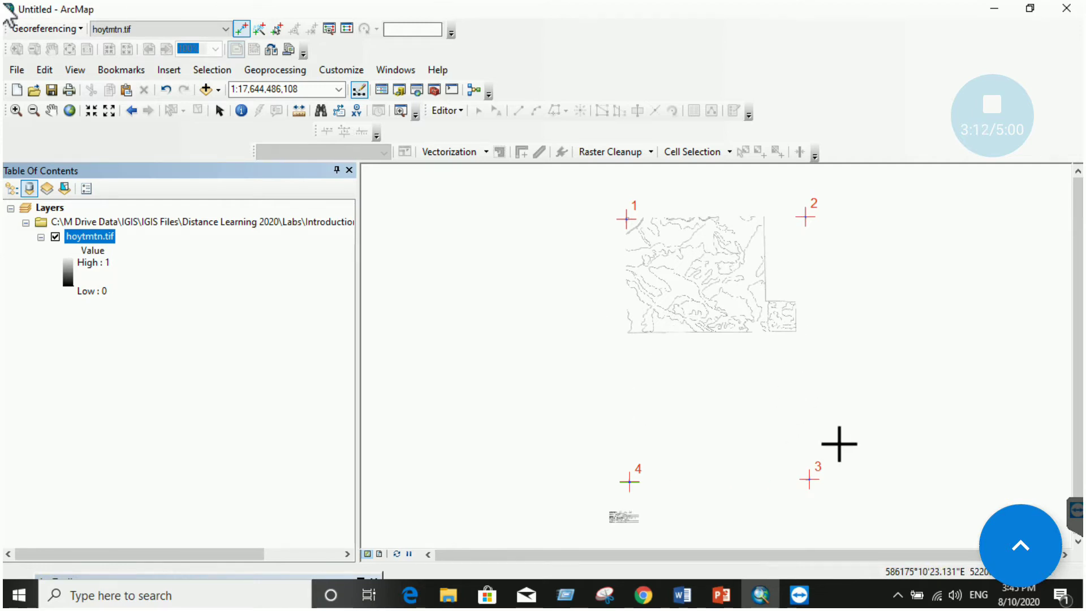
left_click(682, 594)
scroll(485, 325, "down", 5)
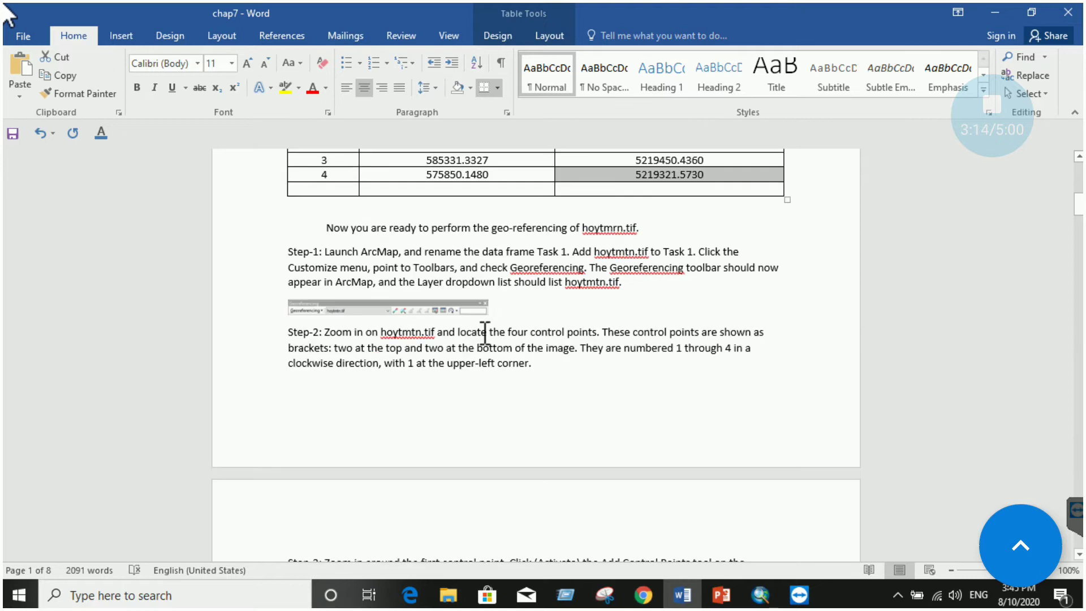
scroll(485, 333, "down", 2)
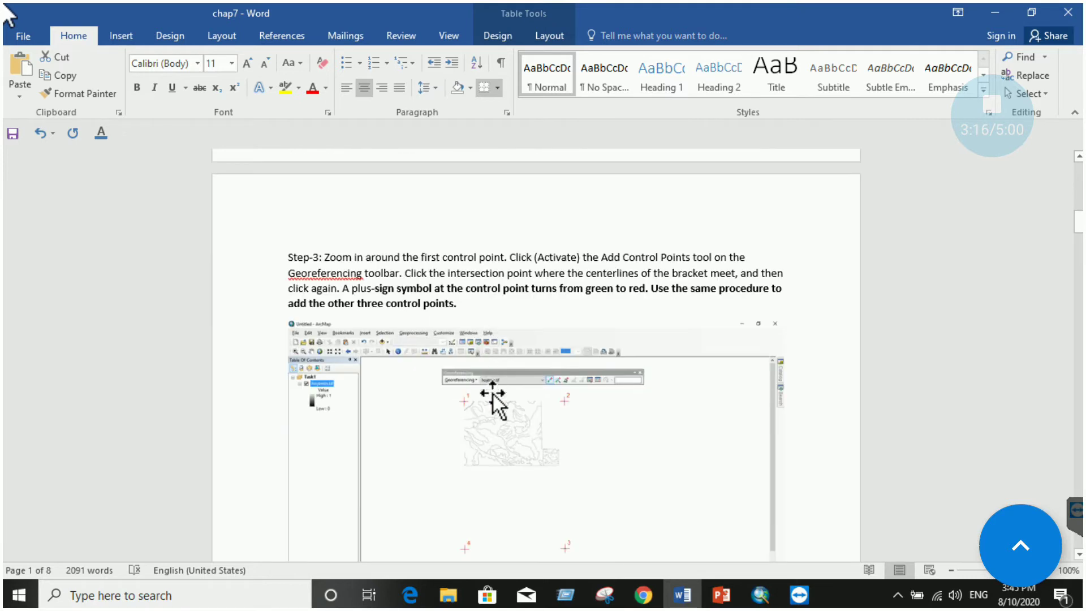
scroll(534, 433, "down", 4)
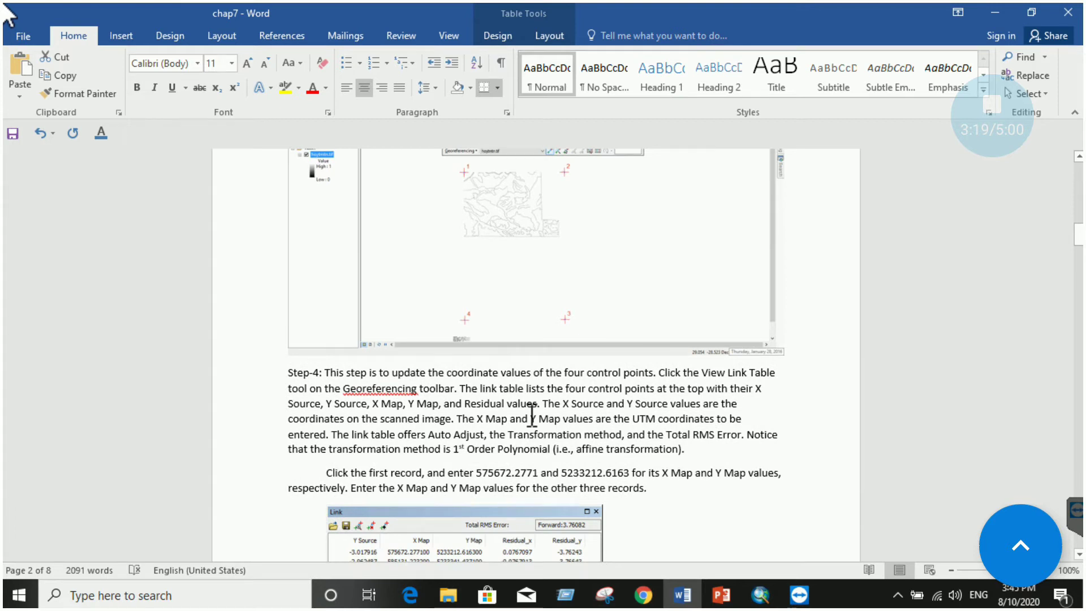
scroll(530, 418, "down", 1)
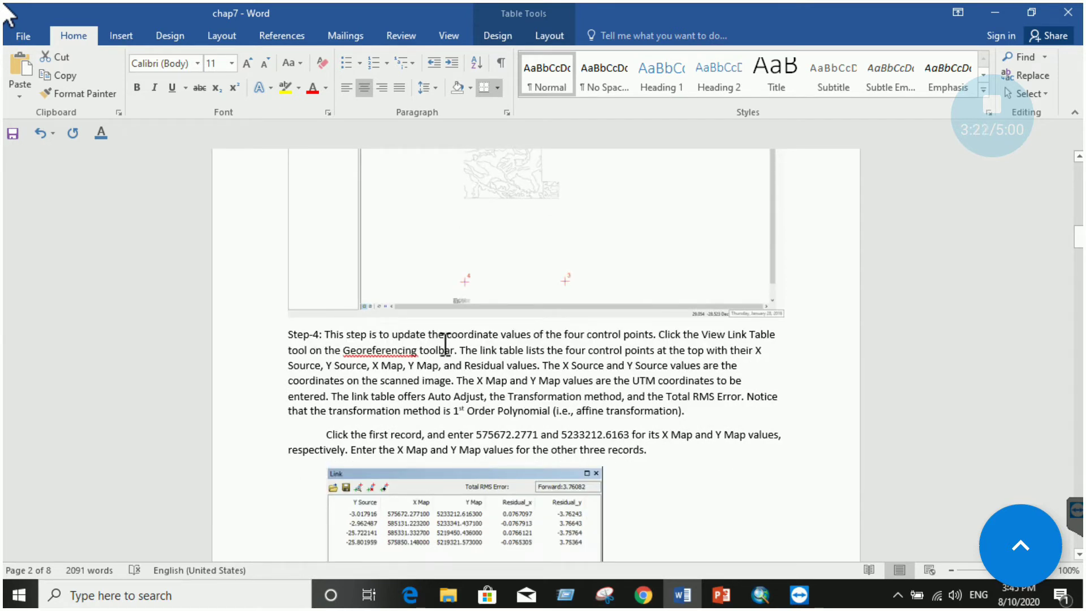
Switch to ArcMap, open the georeferencing link table and enlarge it to show all four links with their residuals
left_click(760, 594)
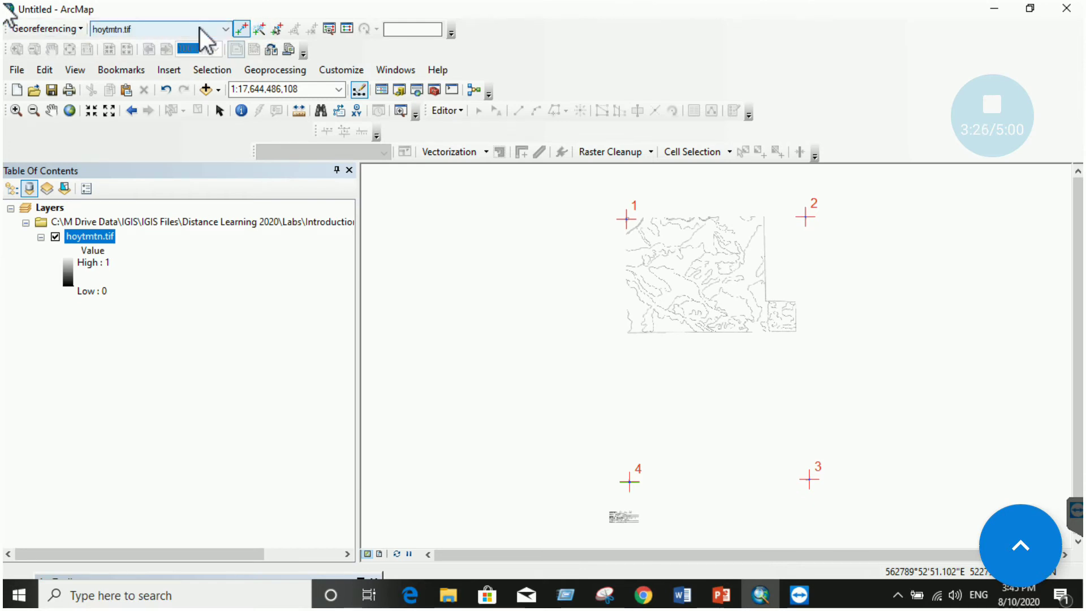
left_click(346, 26)
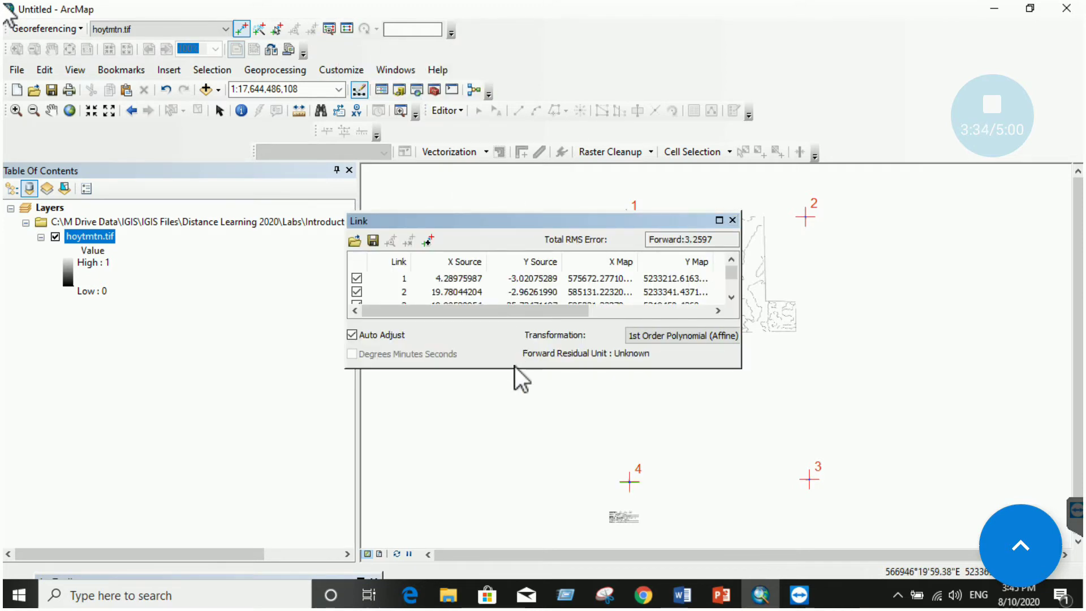
left_click_drag(516, 386, 516, 502)
left_click_drag(739, 339, 986, 340)
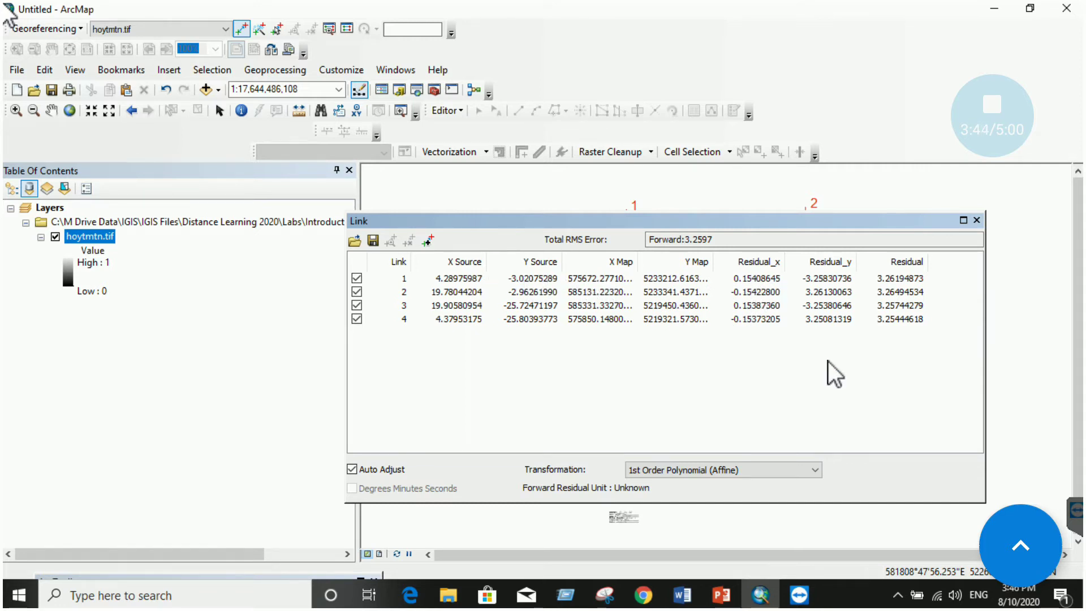
Choose 1st Order Polynomial (Affine) as the link table's transformation and close the table
left_click(761, 472)
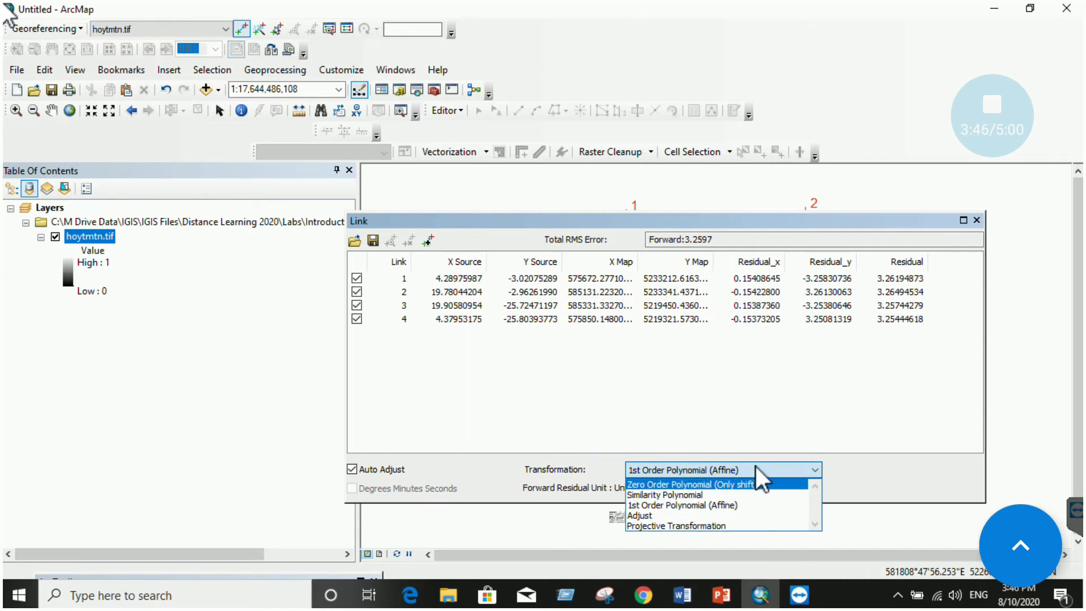
left_click(751, 504)
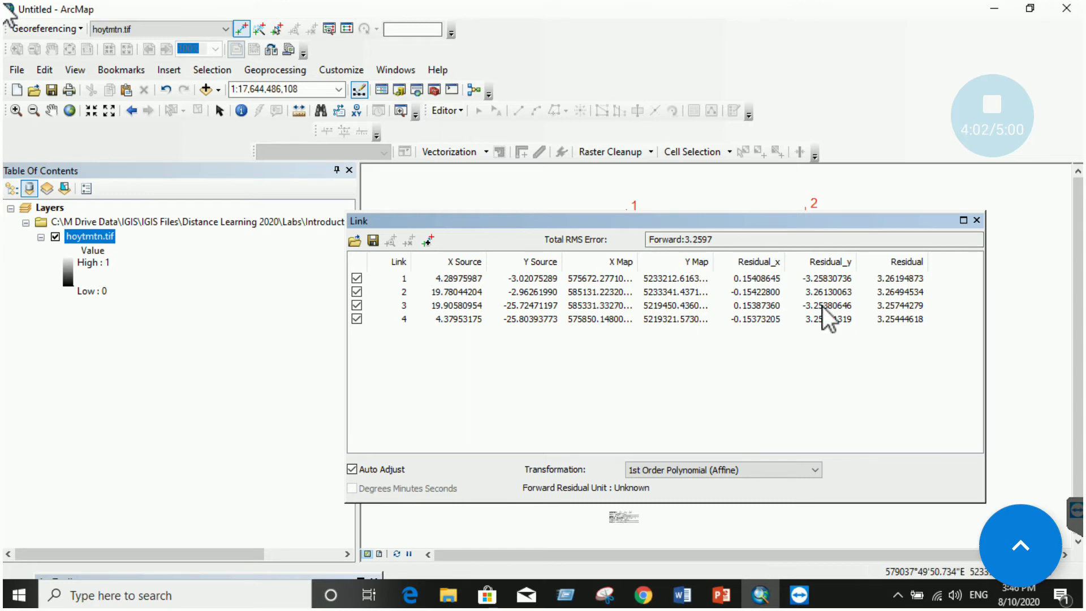
left_click(977, 220)
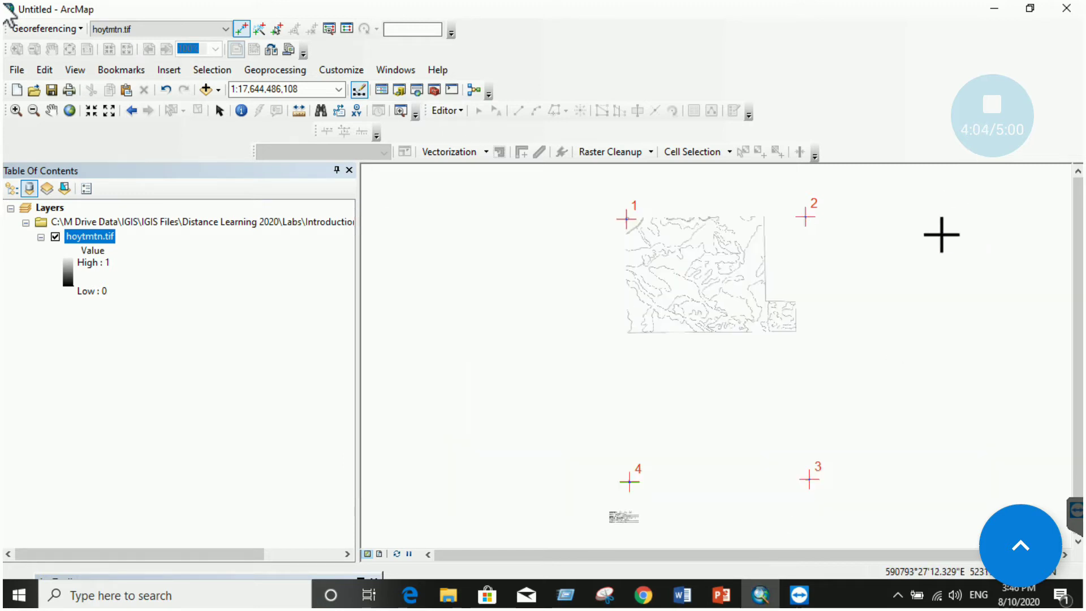
Read the Step-5 and Step-6 instructions on RMS error and rectification in the Word lab document
left_click(681, 594)
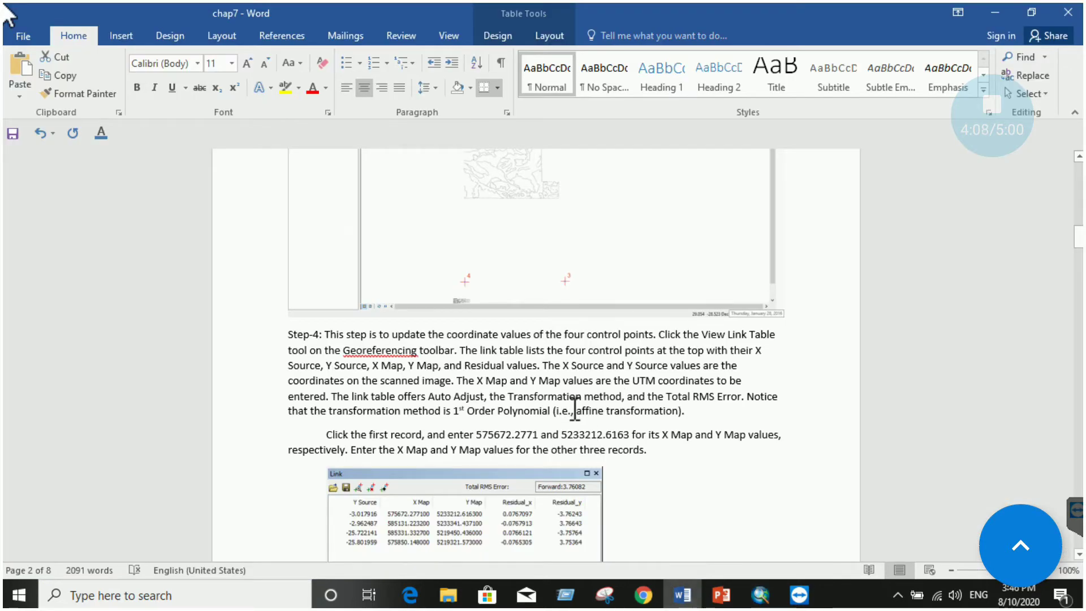
scroll(574, 407, "down", 1)
scroll(549, 465, "down", 2)
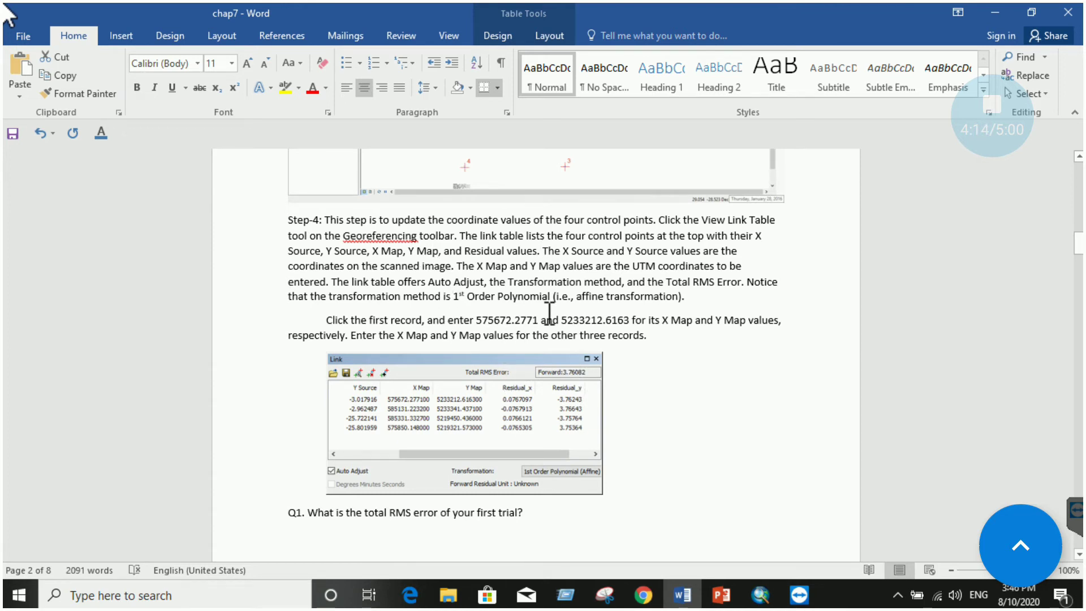
scroll(549, 311, "down", 8)
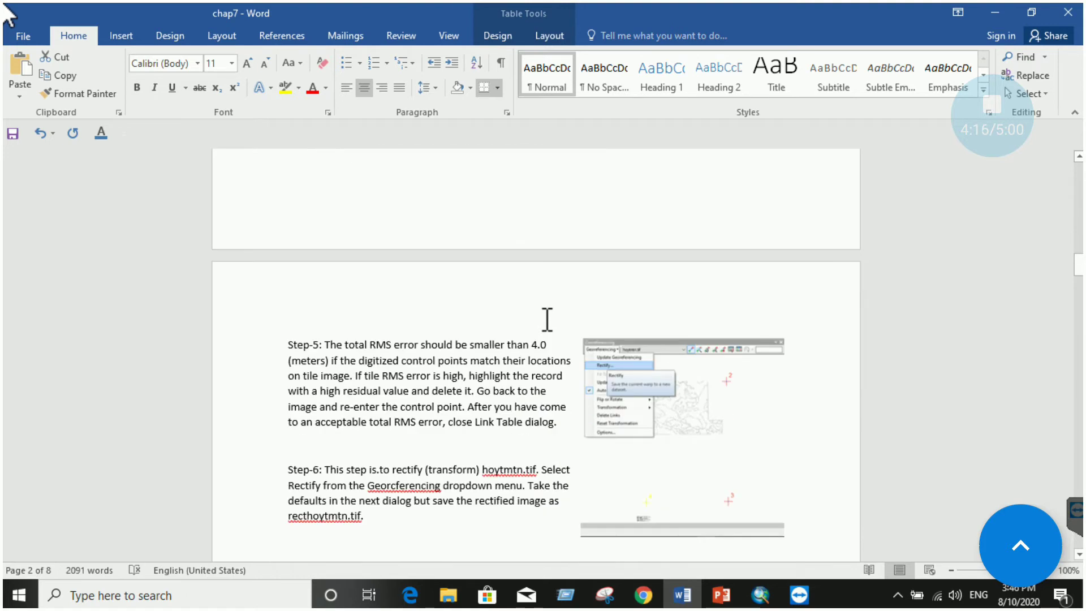
scroll(547, 319, "down", 1)
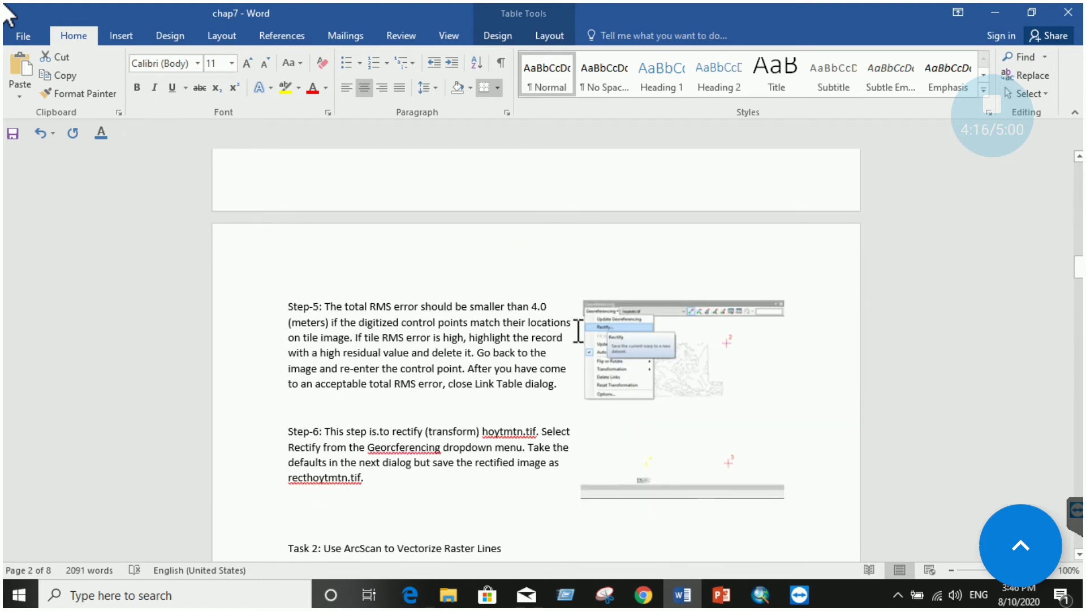
Open the Rectify settings for hoytmtn.tif in ArcMap and check them against the Step-6 instructions in Word
left_click(760, 595)
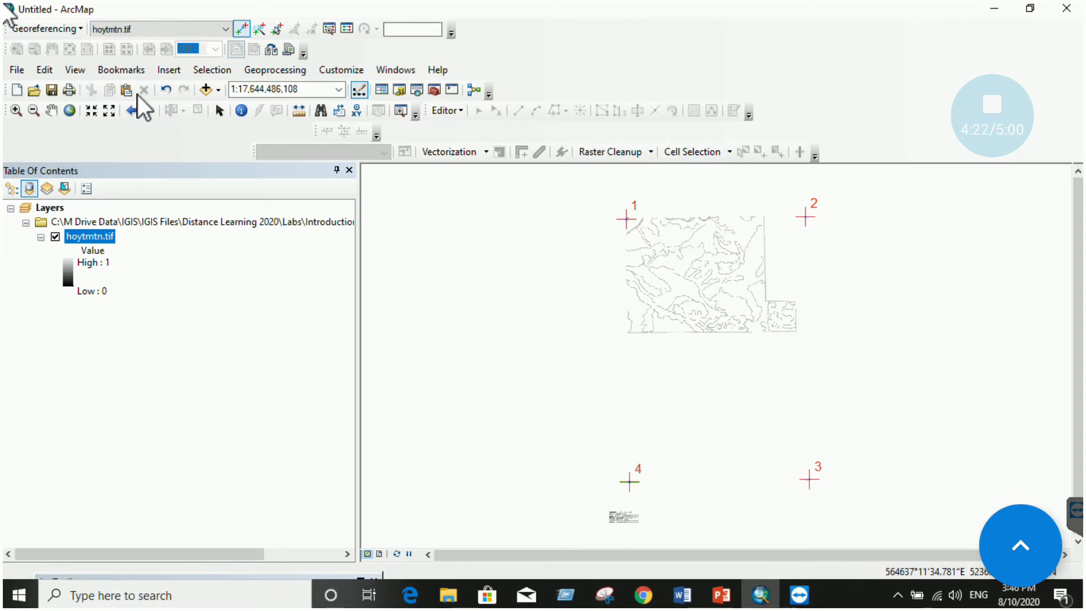
left_click(78, 29)
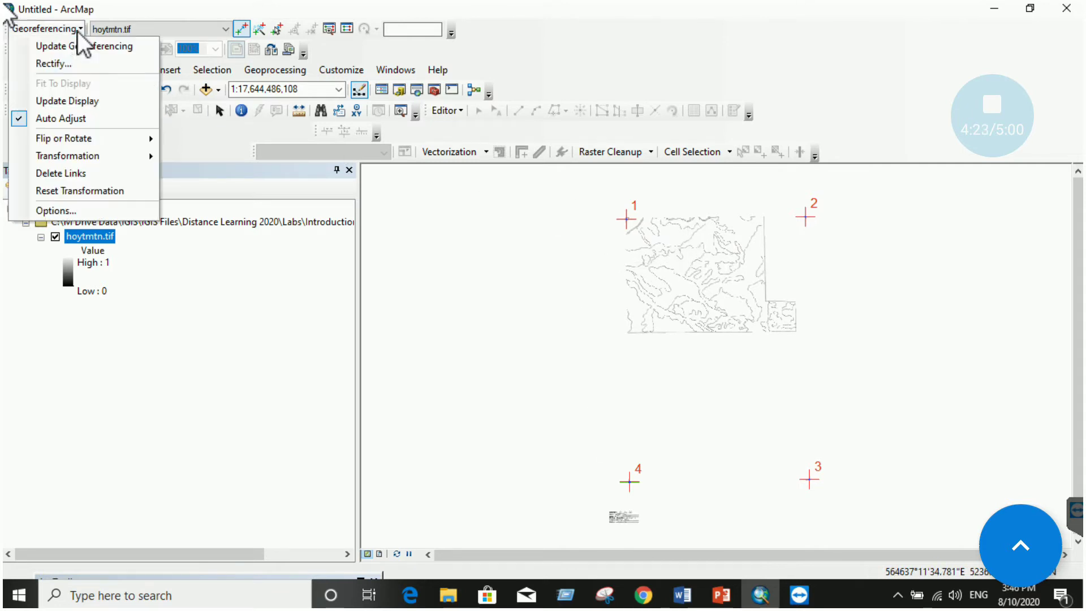
left_click(71, 66)
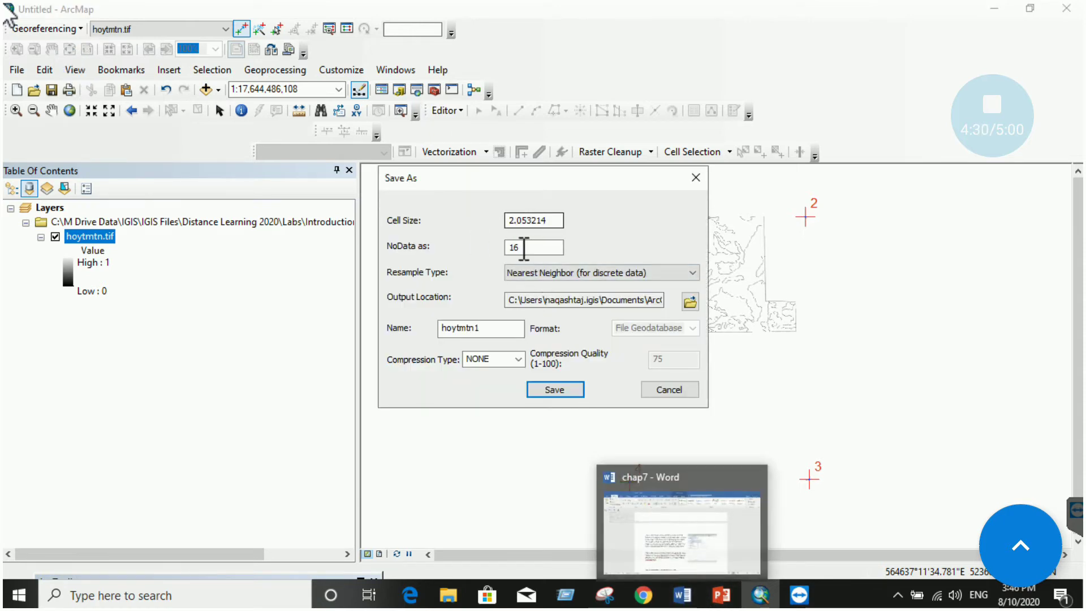
left_click(682, 594)
scroll(430, 379, "down", 1)
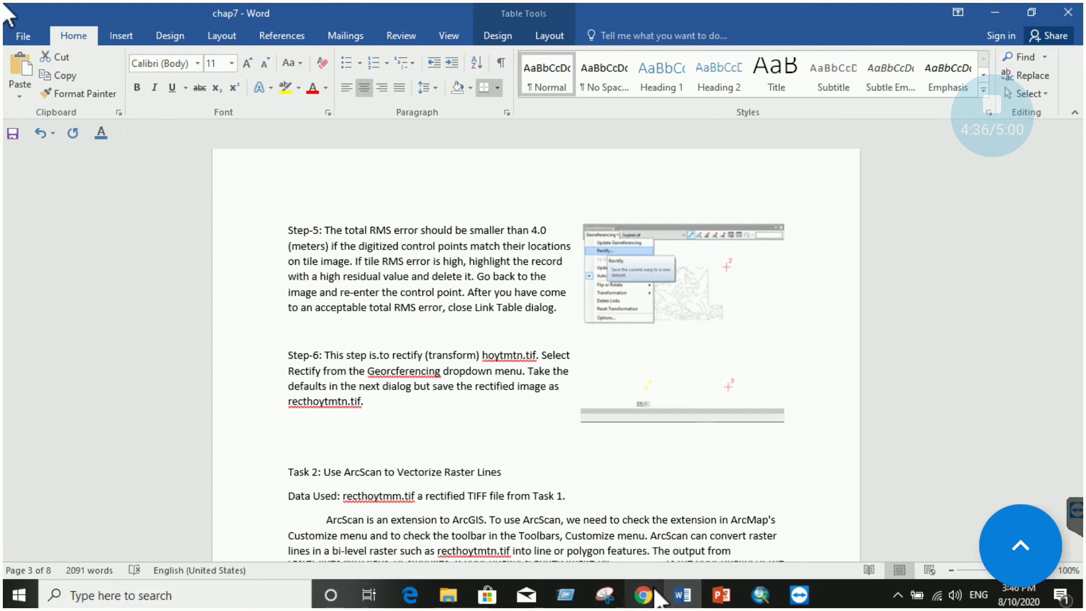
left_click(756, 600)
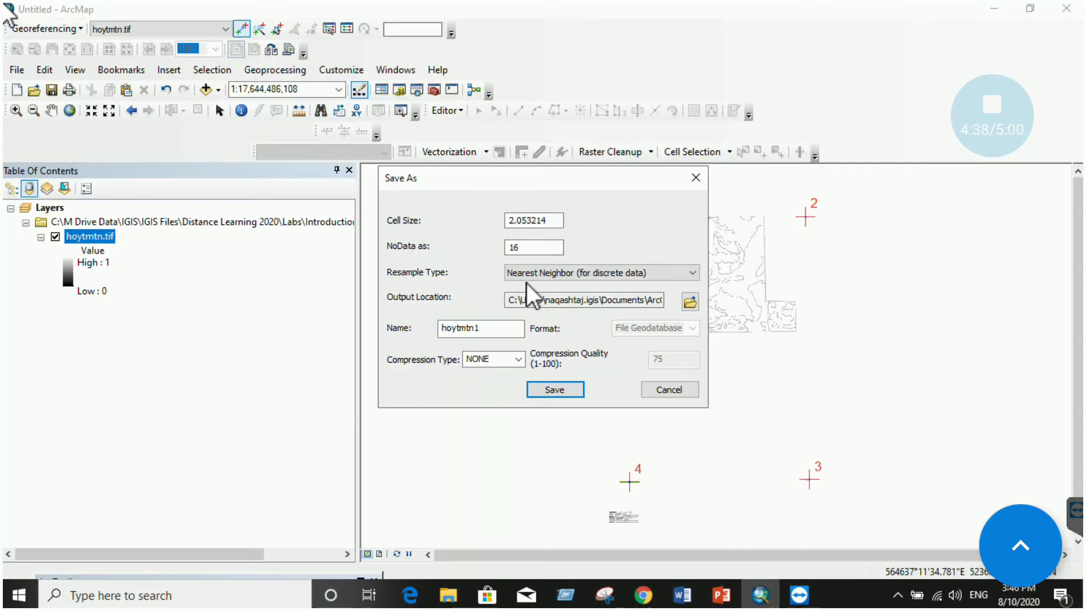
Check the output location and save the rectified raster with the default cell size and Nearest Neighbor resampling
double_click(653, 303)
left_click(629, 301)
left_click(571, 389)
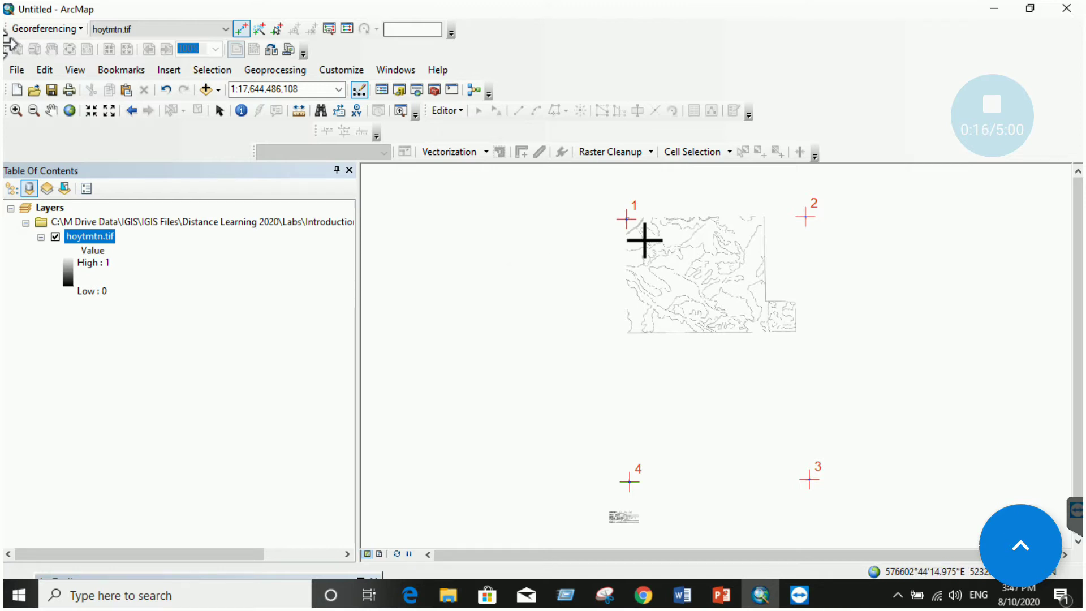
Look at the Rectify command for the georeferenced map and read the Task 2 introduction in Word
left_click_drag(656, 253, 548, 243)
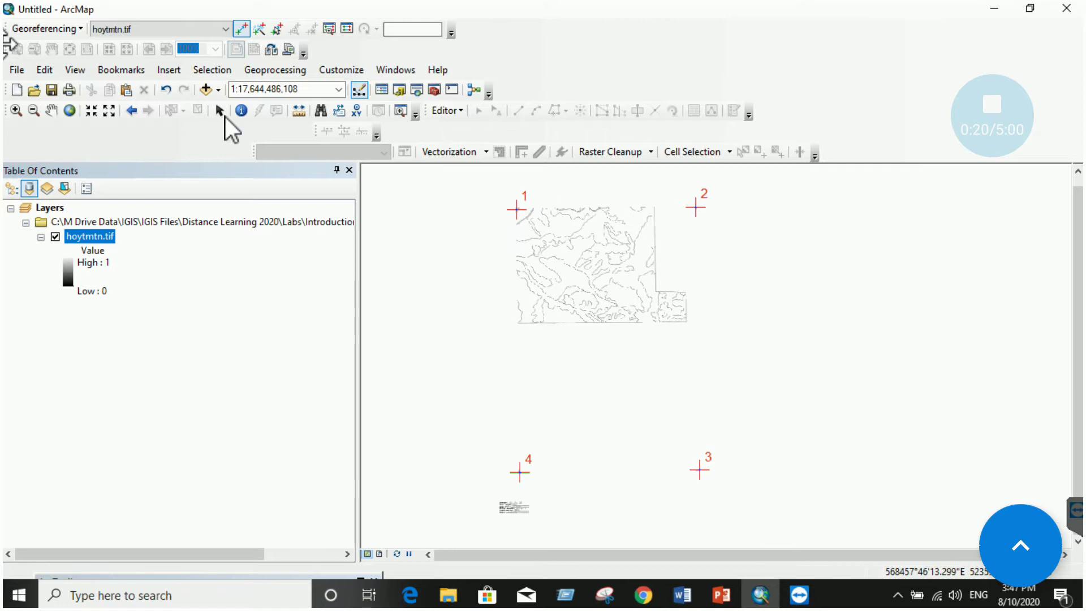
left_click(69, 26)
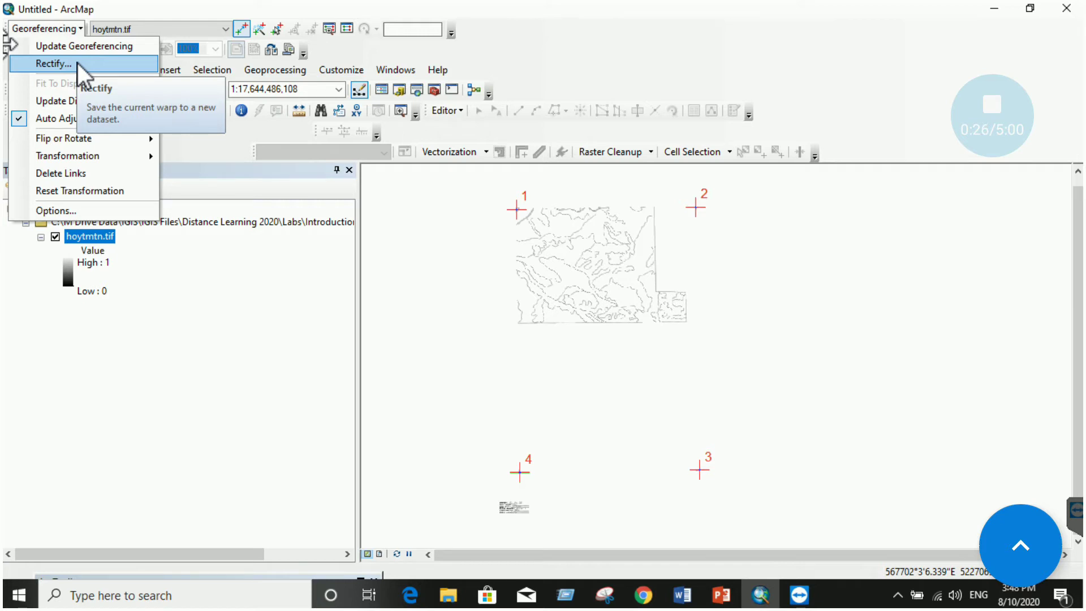
left_click(683, 603)
scroll(446, 331, "down", 2)
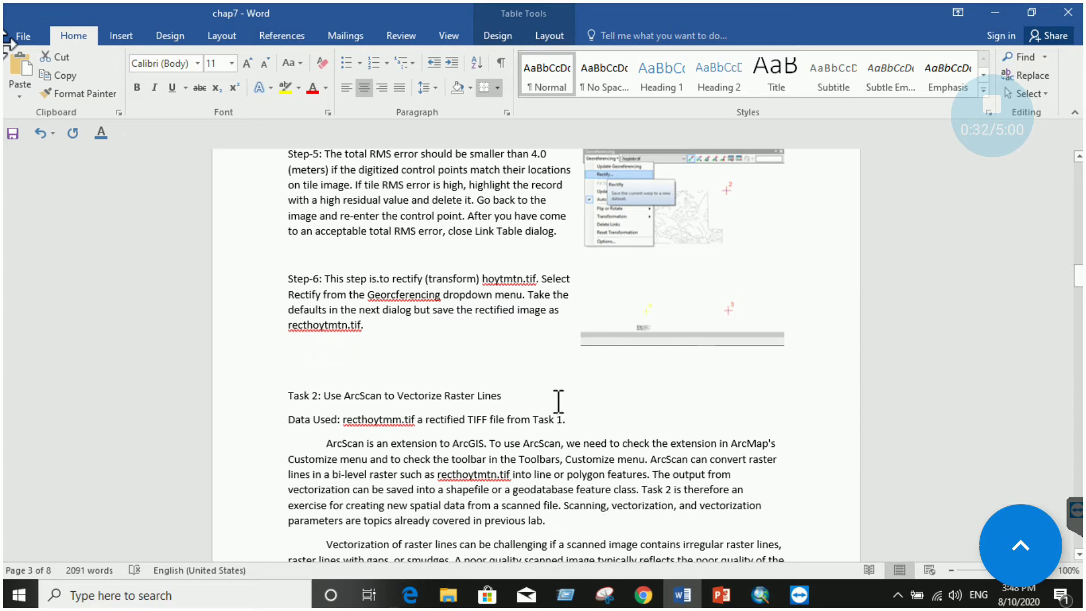
Switch to Chrome and open maps.google.com in a new browser tab
left_click(655, 604)
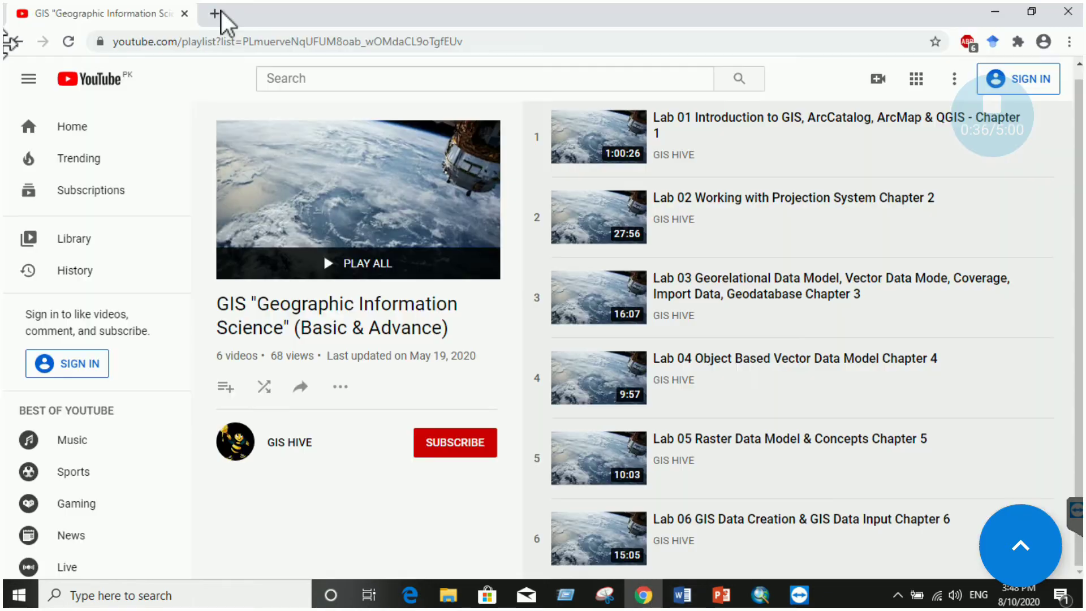
left_click(220, 14)
type("map")
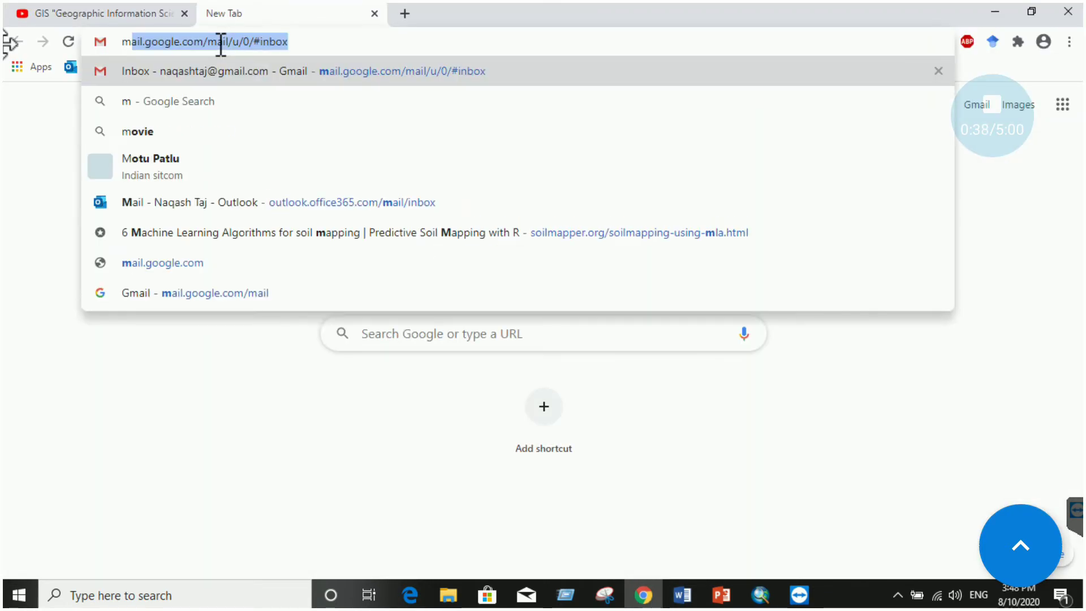
type("s.google")
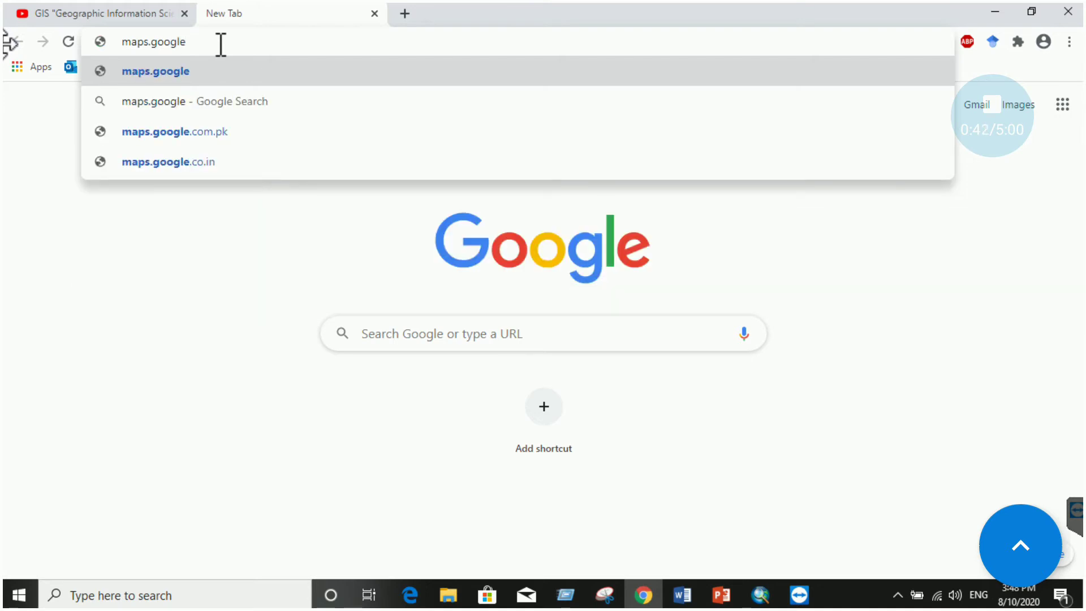
key("Down")
key("Down")
key("BackSpace")
key("BackSpace")
key("BackSpace")
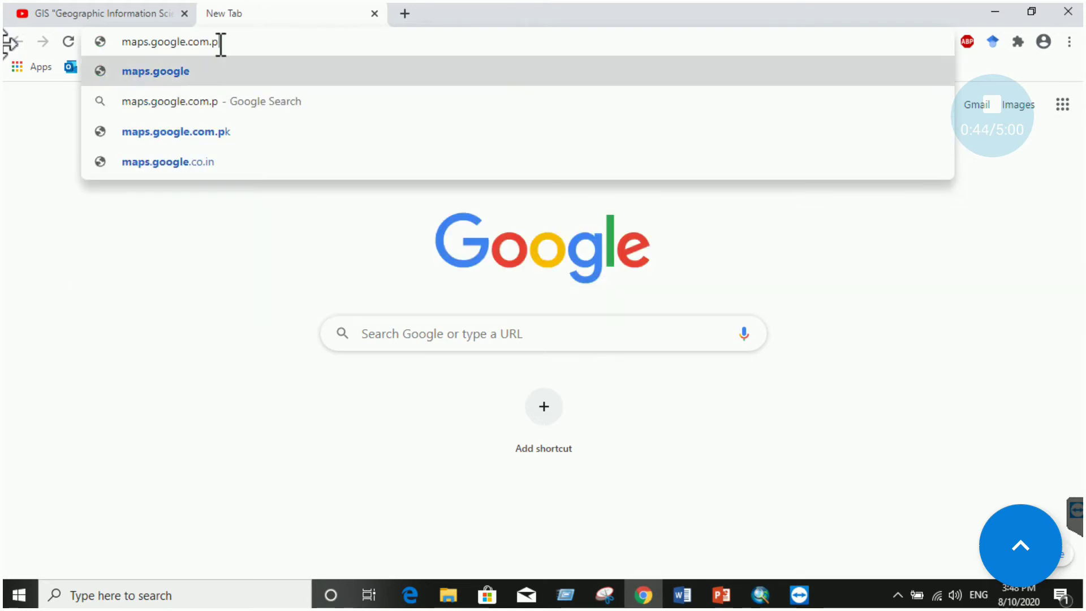
key("Return")
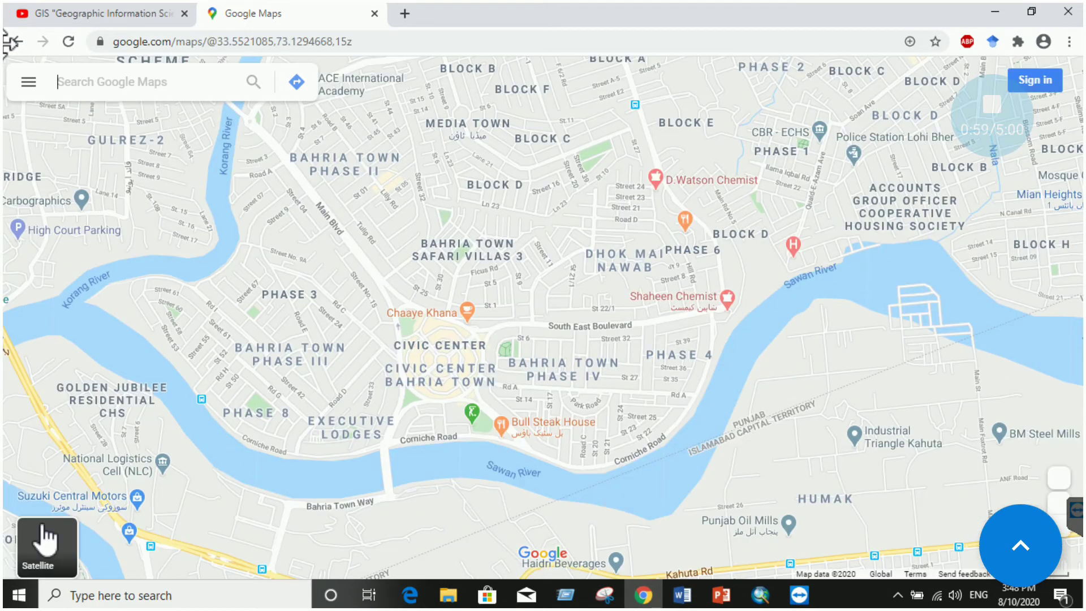
Capture the Bahria Town area of Google Maps in satellite view with Snipping Tool, and return to the browser map
left_click(45, 540)
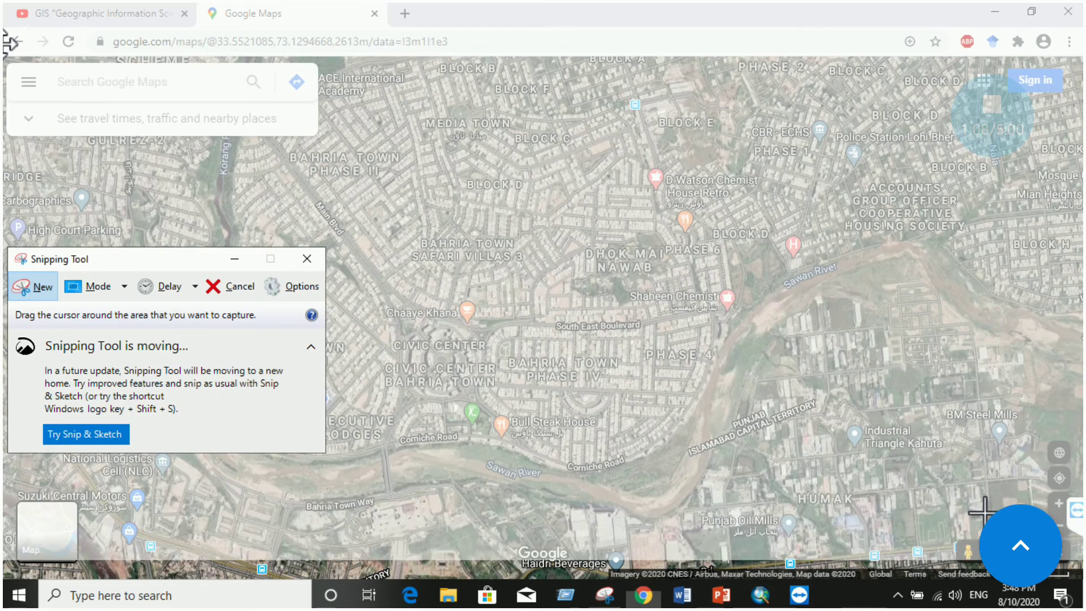
left_click_drag(161, 356, 999, 523)
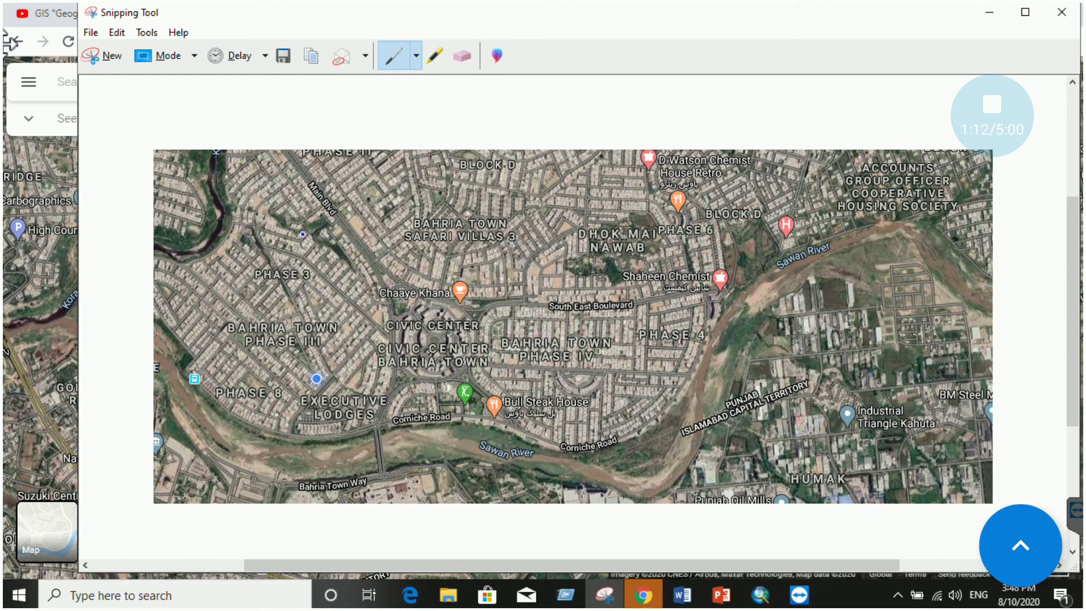
left_click(760, 595)
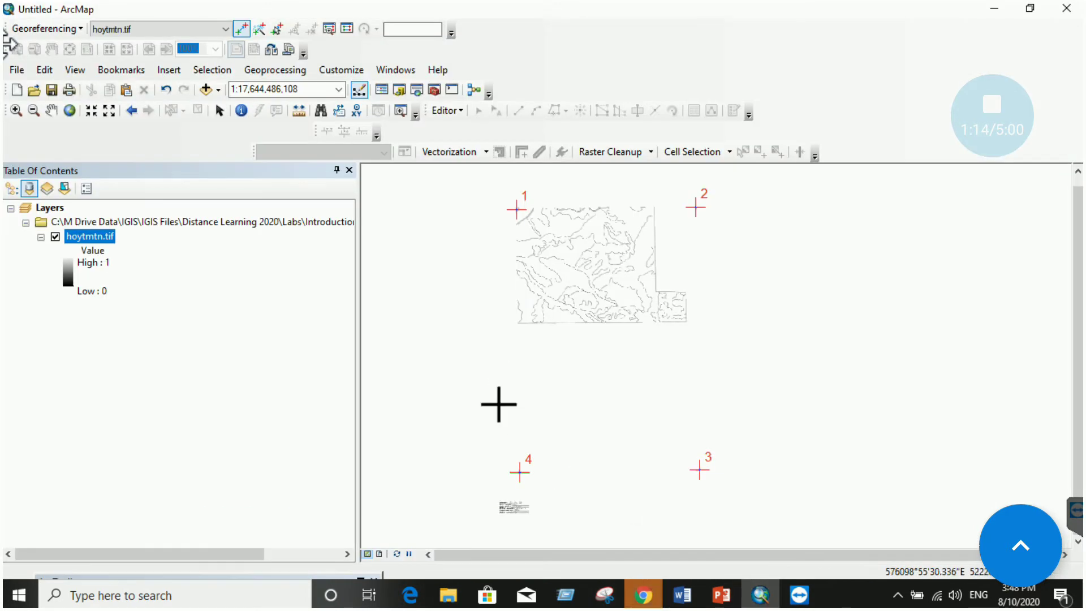
left_click(994, 9)
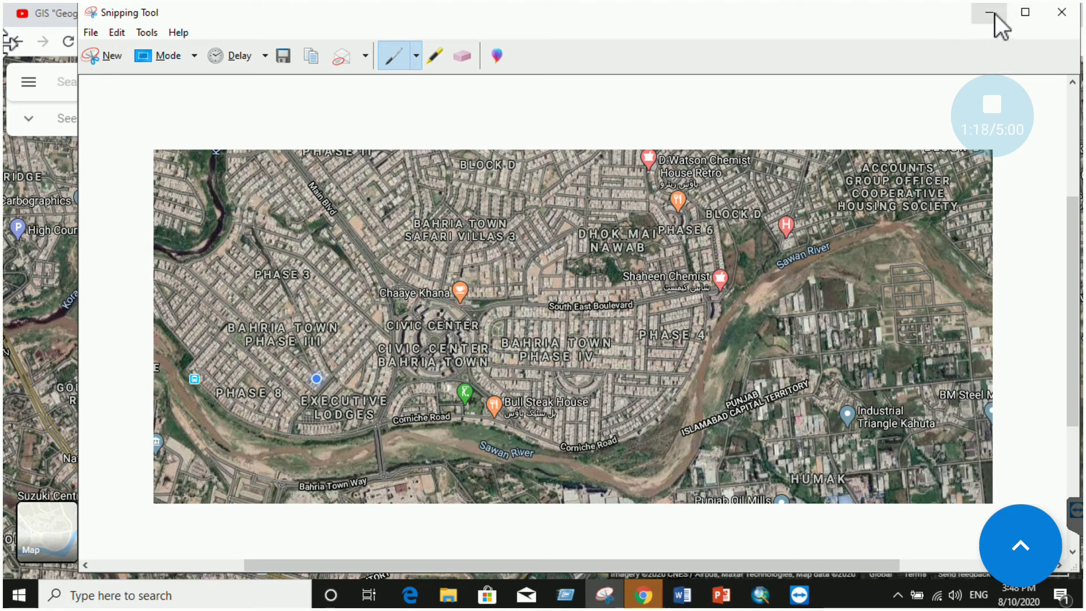
left_click(993, 12)
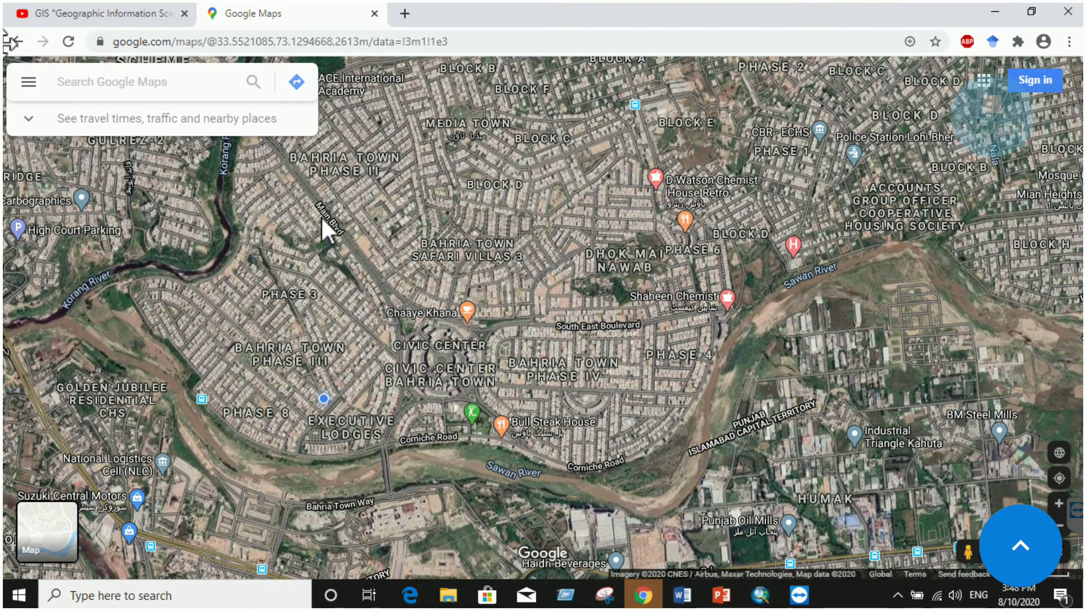
Look up the coordinates of a point in New Lalazar with What's here?, select them, and switch to ArcMap
left_click(83, 199)
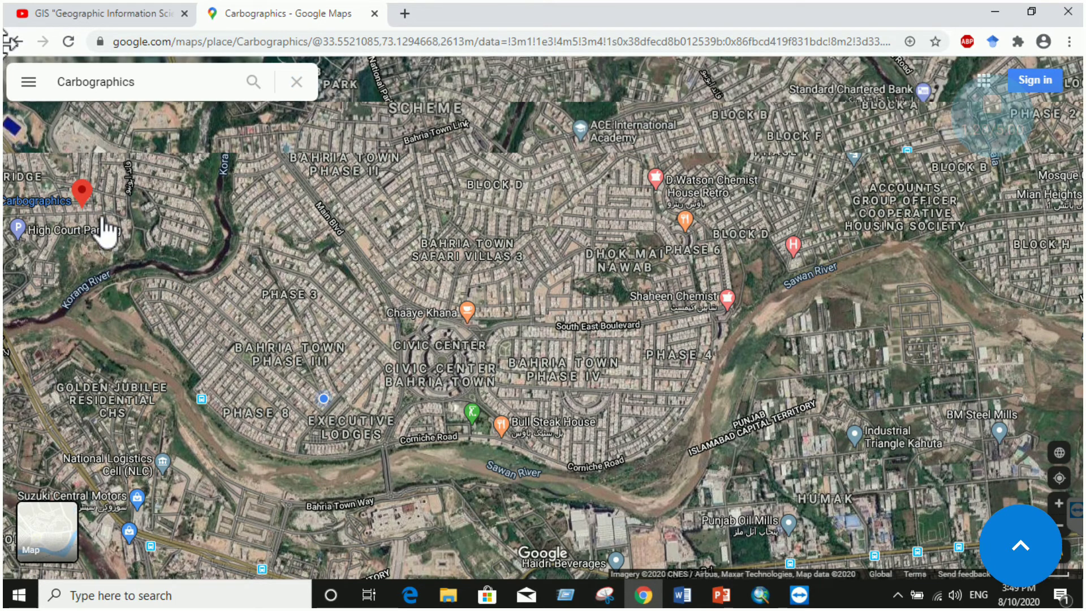
right_click(76, 195)
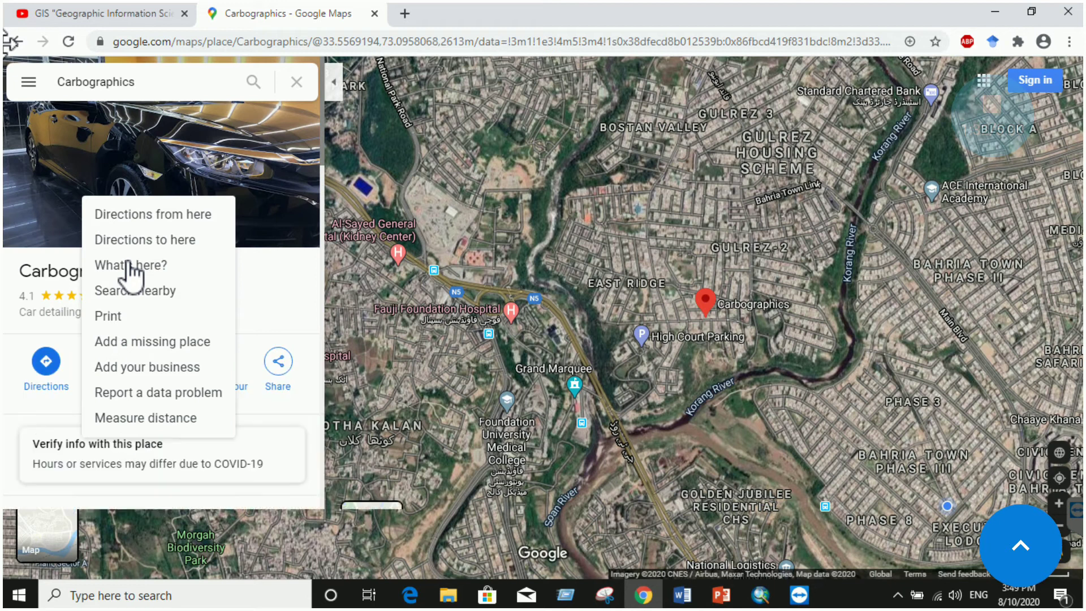
left_click(127, 263)
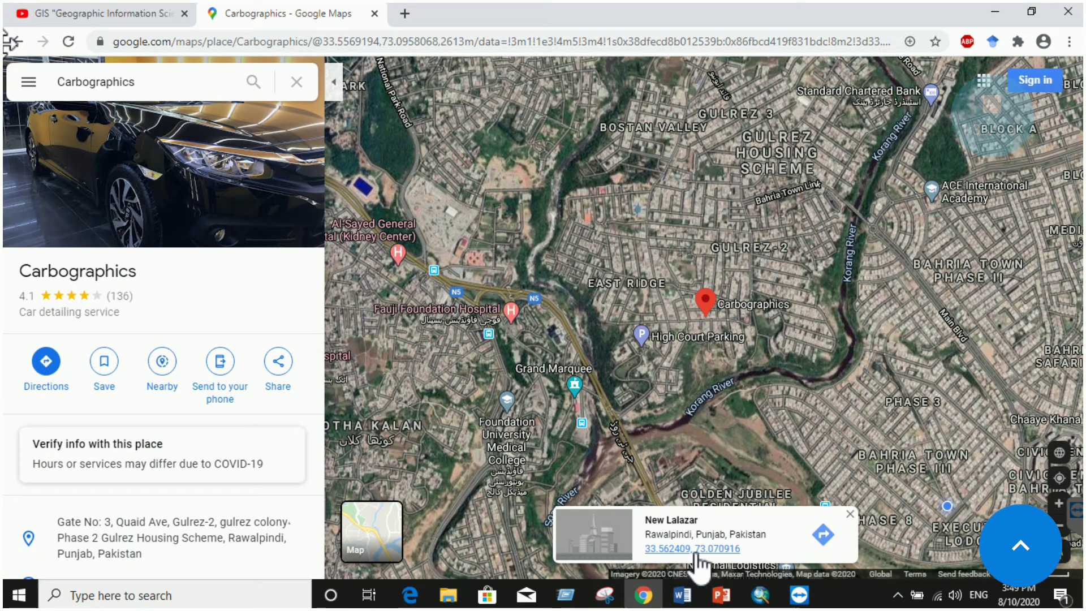
left_click(698, 548)
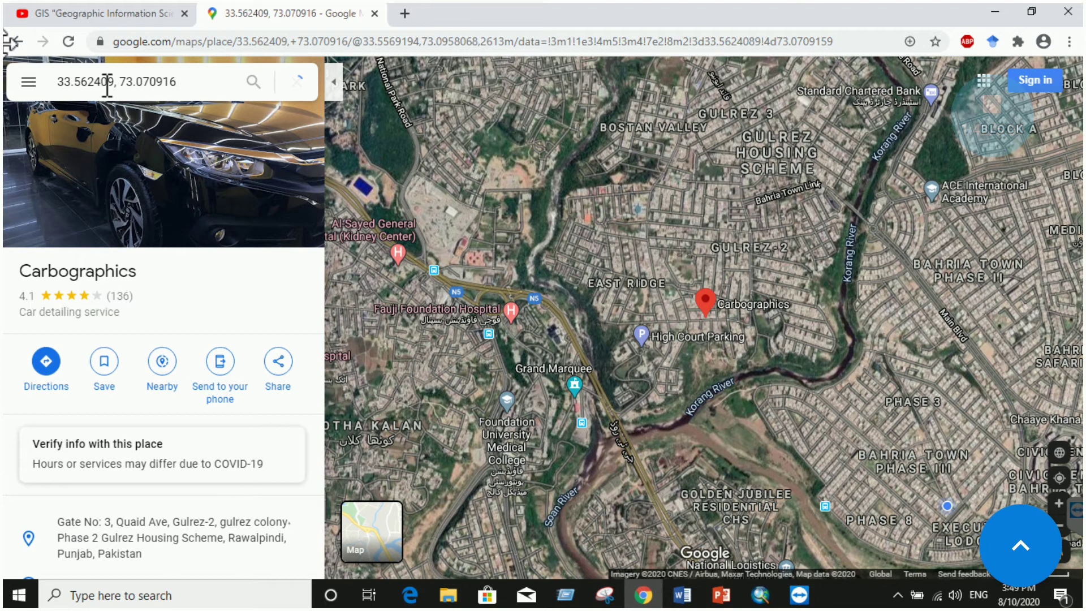
left_click_drag(57, 82, 176, 82)
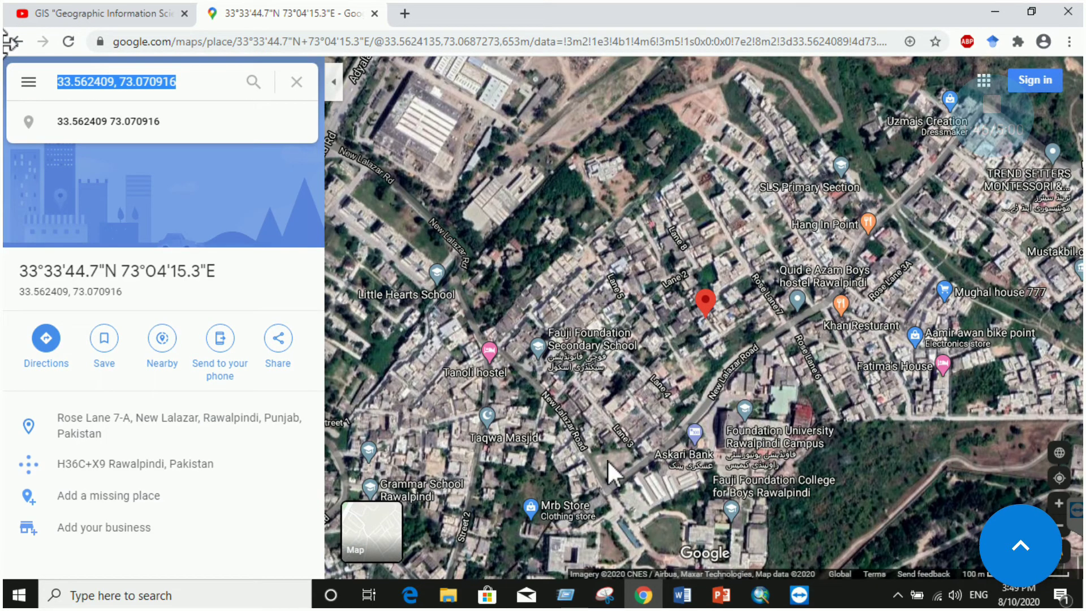
key("alt+Tab")
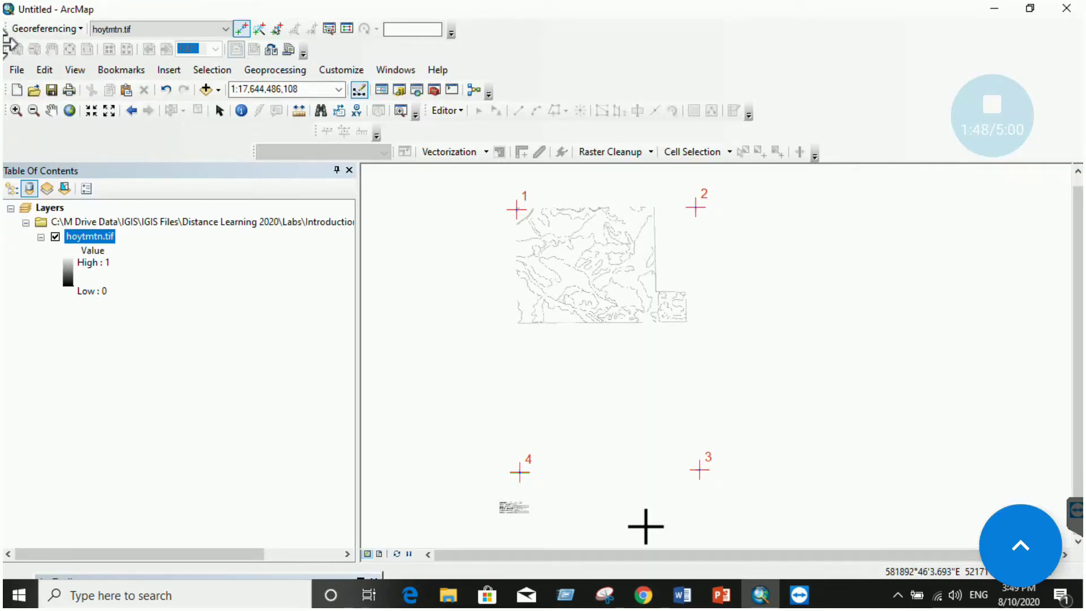
Return to Google Maps in Chrome and clear the coordinate search
mouse_move(645, 604)
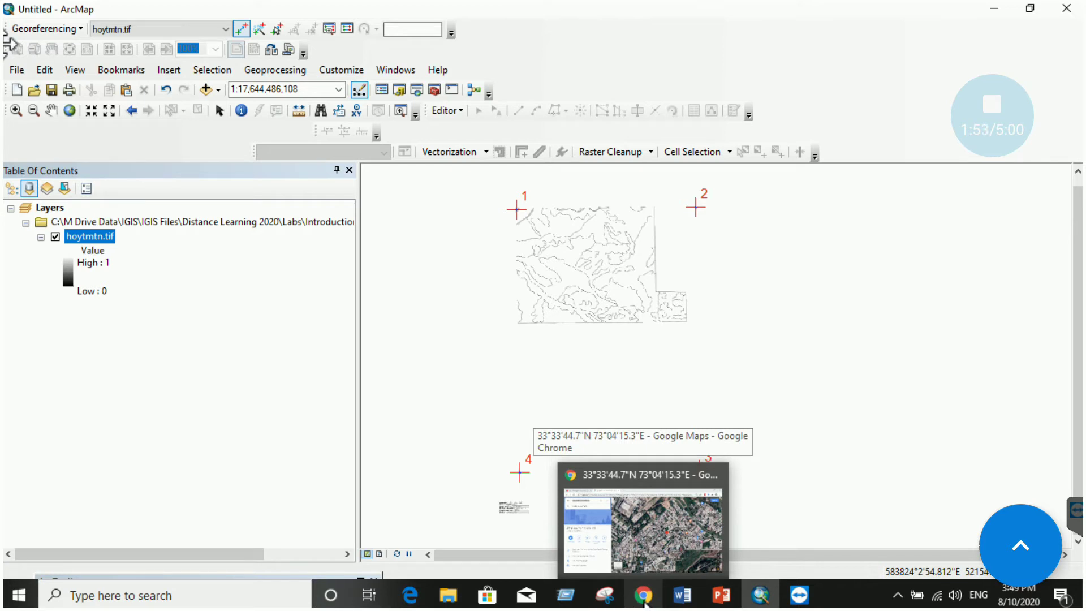
left_click(653, 601)
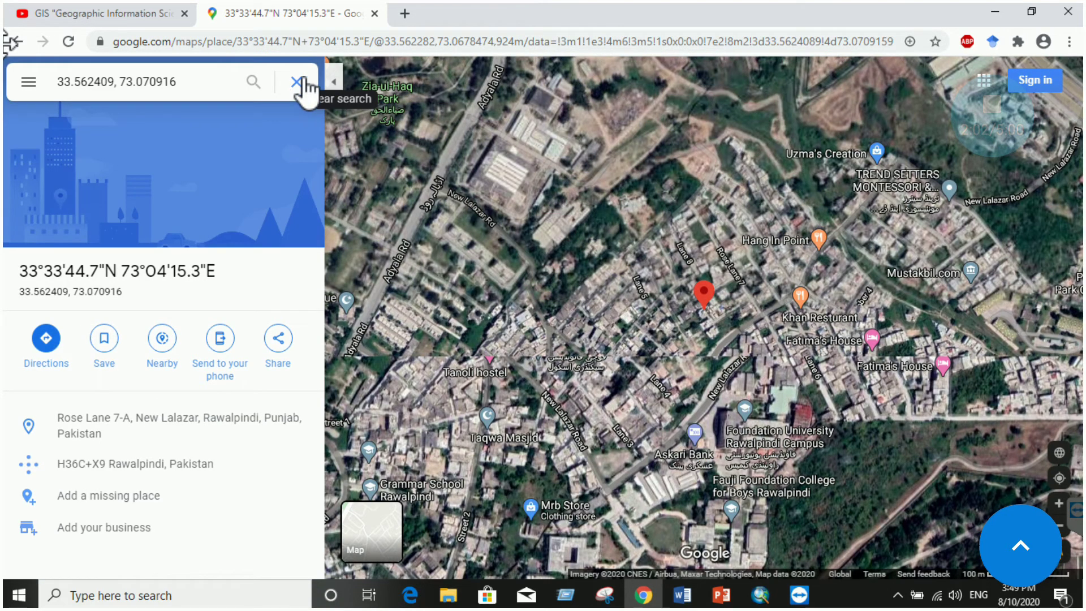
left_click(298, 83)
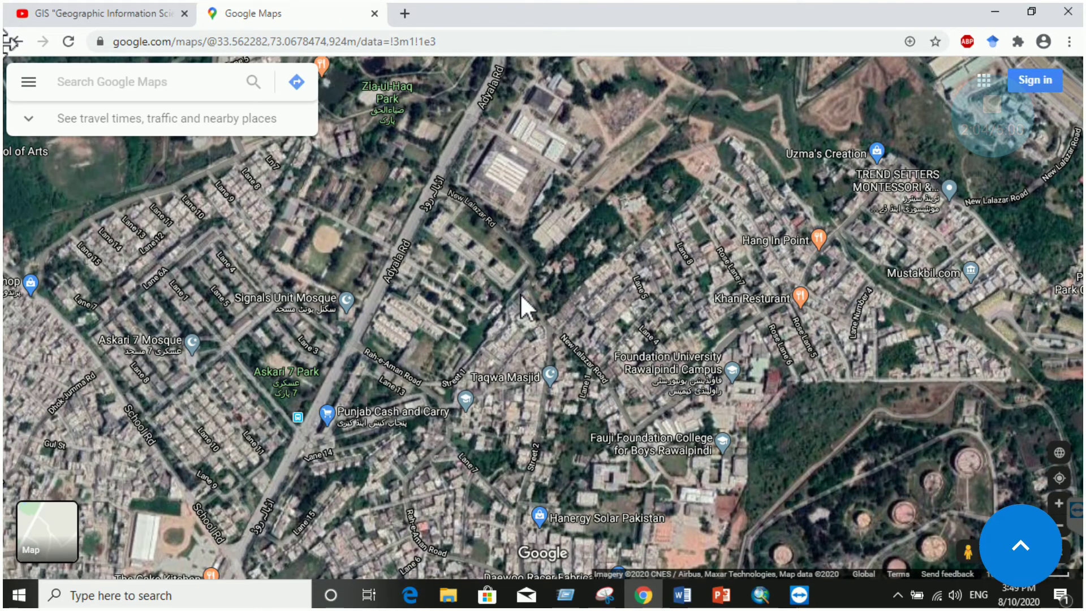
left_click_drag(585, 318, 499, 251)
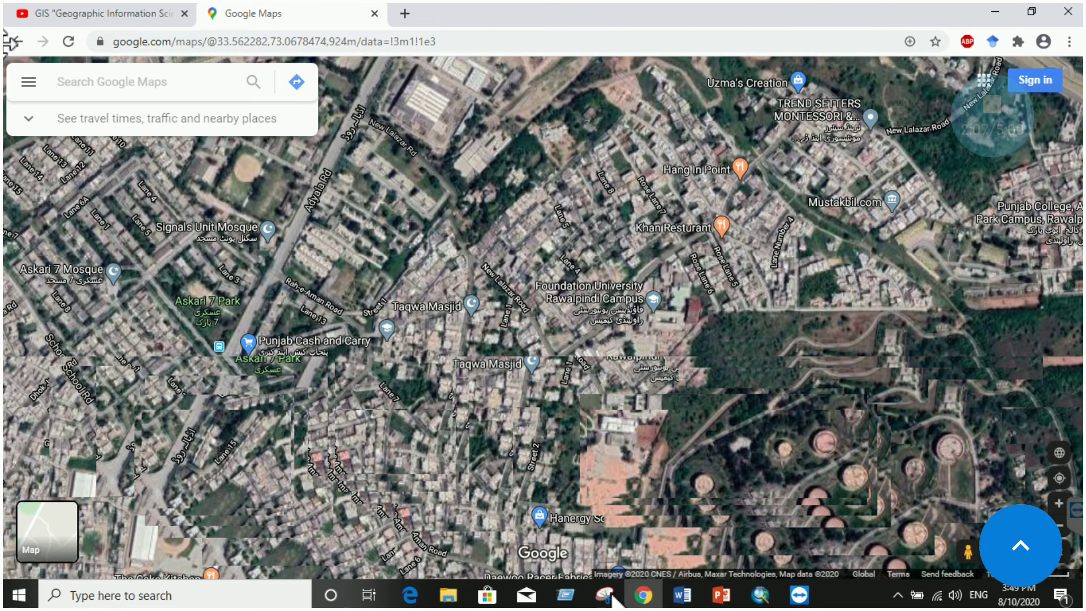
Switch to Snipping Tool and save the Bahria Town snip on the Desktop as a JPEG file named Capture
left_click(608, 595)
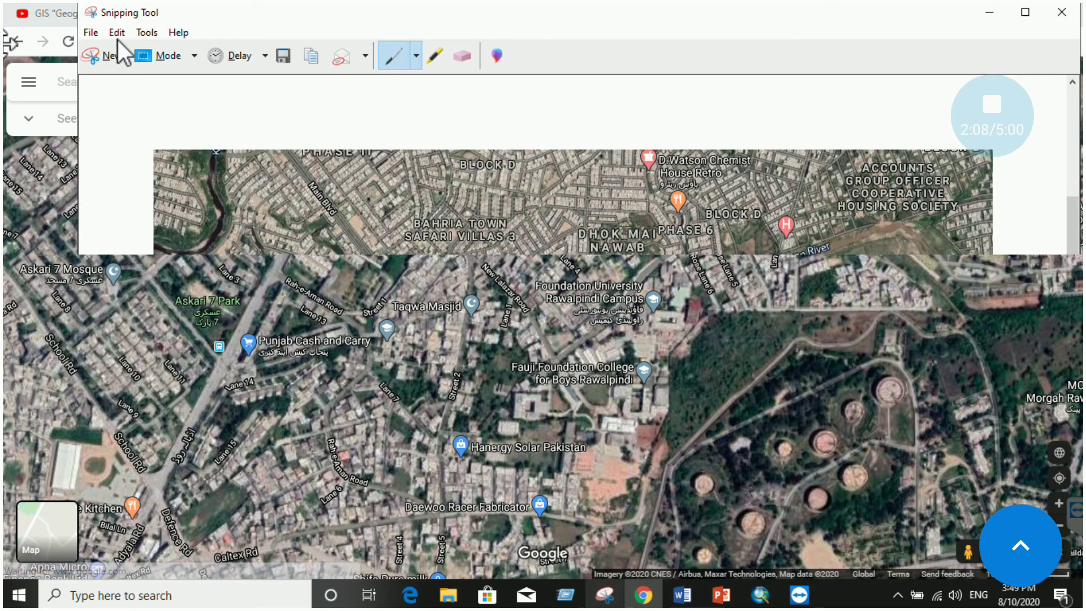
left_click(99, 33)
left_click(114, 72)
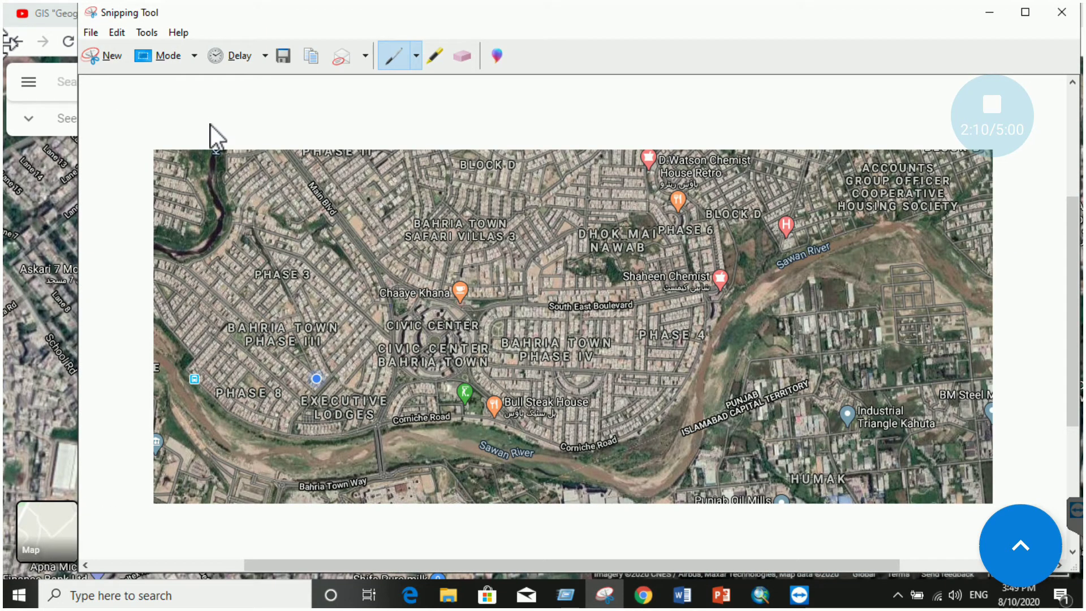
scroll(158, 181, "up", 2)
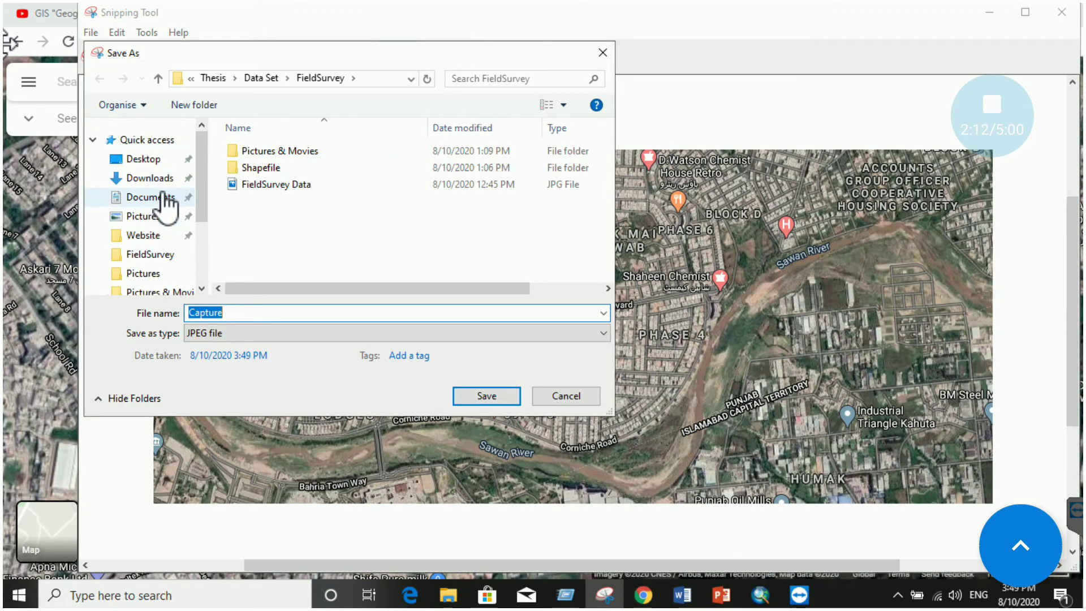
left_click(152, 162)
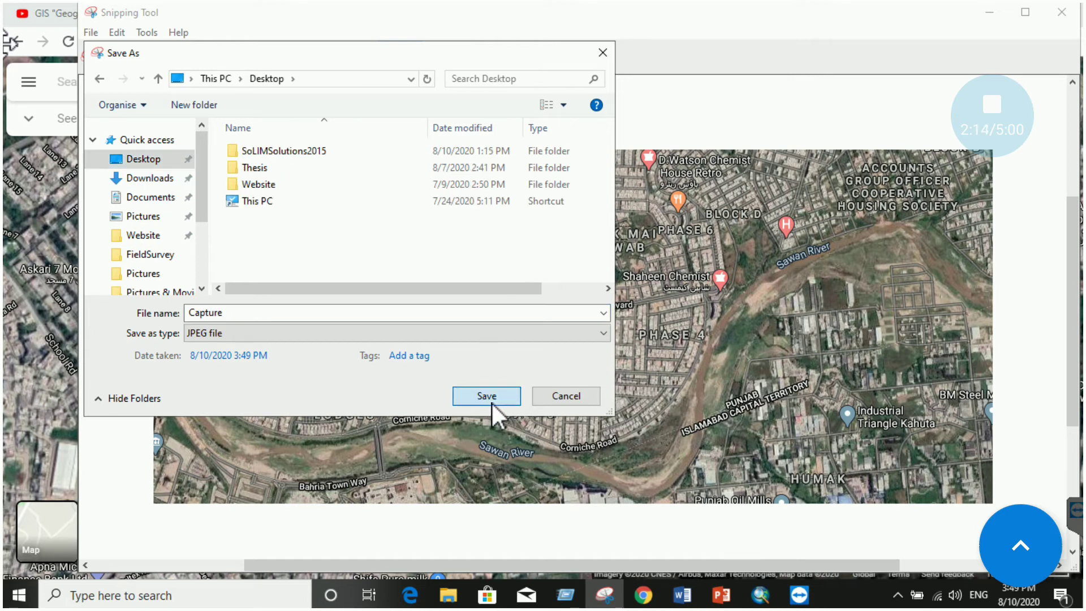
left_click(491, 401)
Switch to ArcMap and add Capture.JPG from the Desktop folder connection, accepting the unknown spatial reference
left_click(760, 595)
right_click(54, 210)
left_click(93, 221)
left_click(543, 193)
scroll(510, 224, "up", 2)
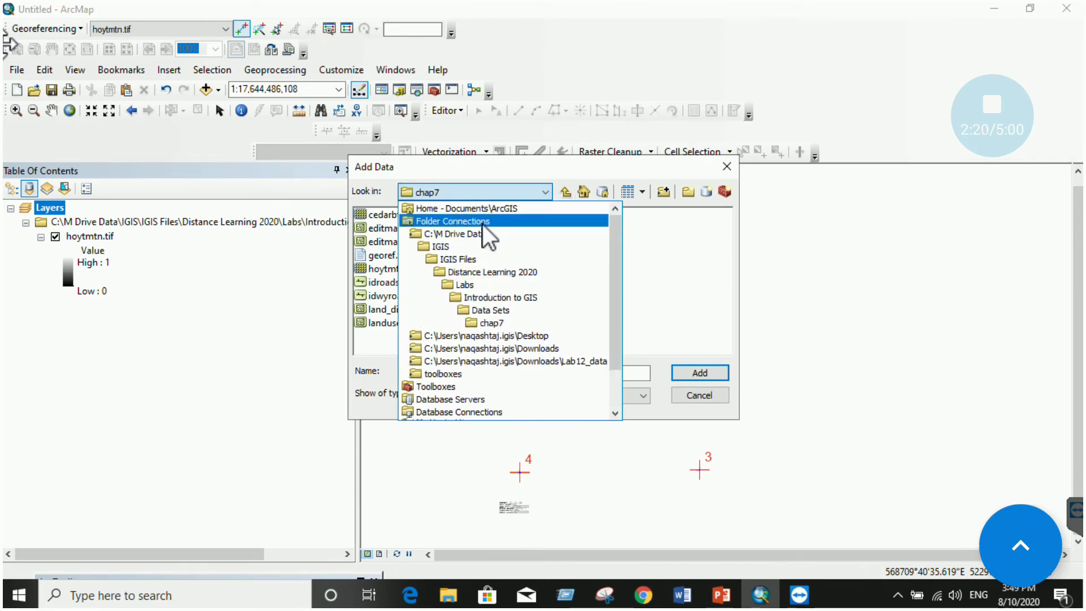
left_click(459, 221)
double_click(439, 227)
double_click(387, 257)
left_click(566, 192)
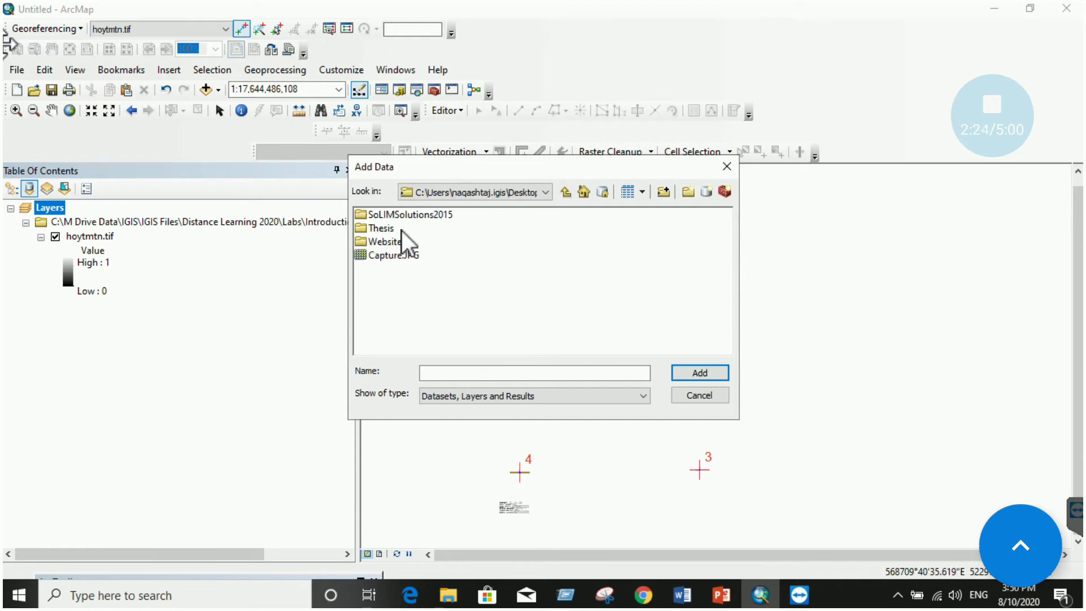
left_click(713, 375)
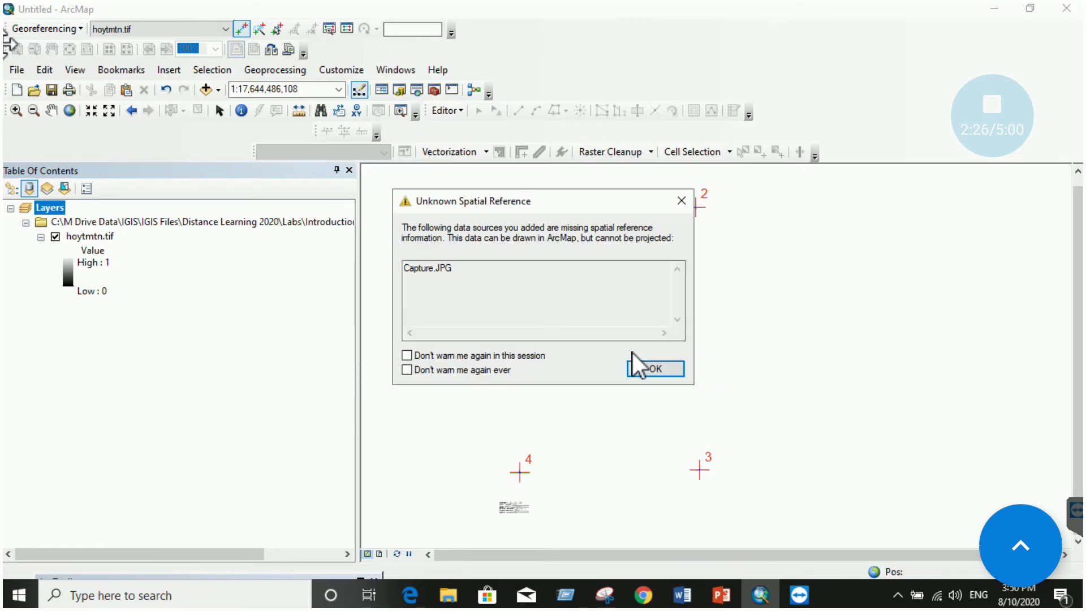
left_click(634, 362)
Remove the hoytmtn.tif layer from the map and zoom to the Capture.JPG layer
right_click(89, 321)
left_click(126, 348)
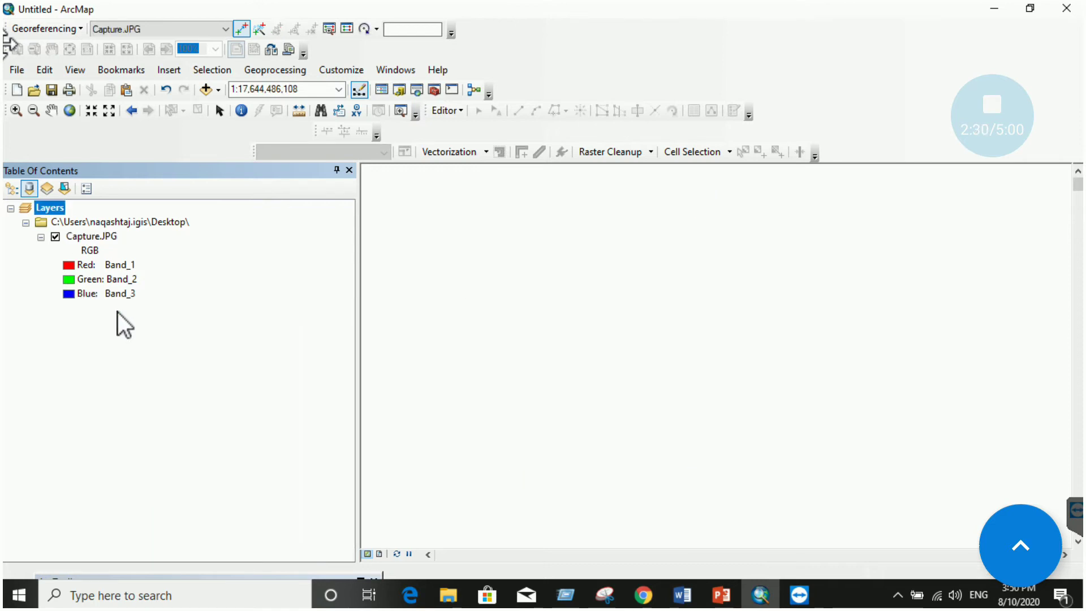
right_click(93, 235)
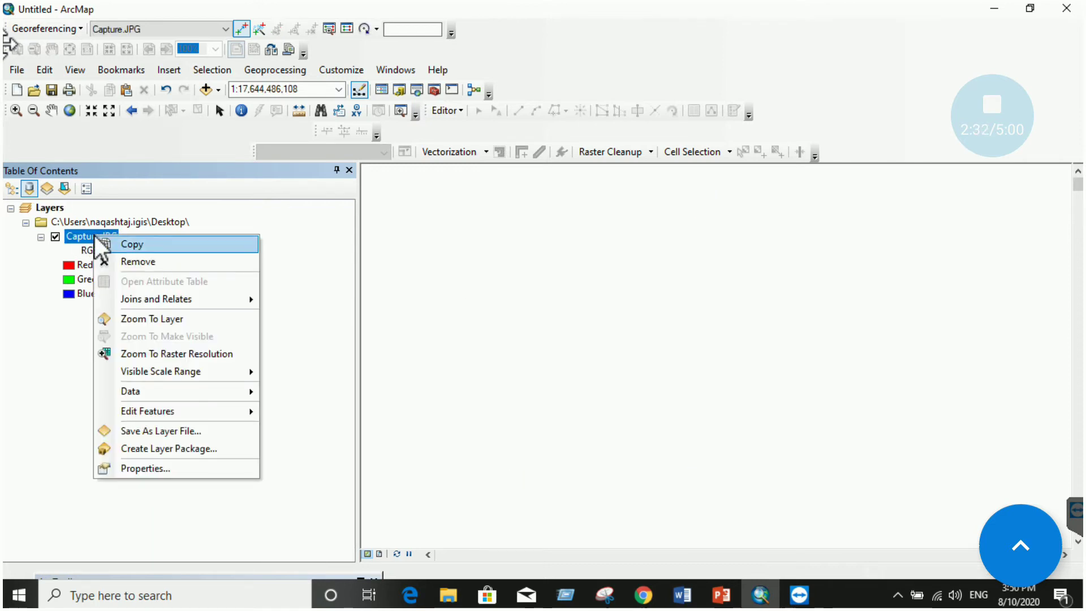
left_click(152, 318)
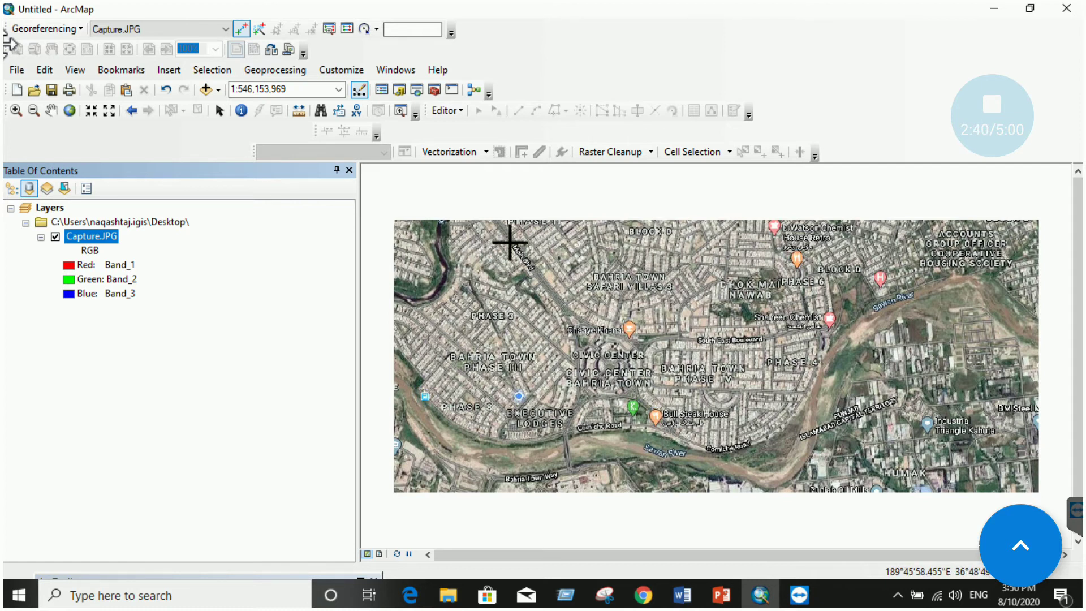
Place a control point on Capture.JPG just north of the Phase 3 label and open its X and Y coordinate entry
left_click(472, 284)
right_click(472, 284)
left_click(492, 291)
left_click_drag(501, 251, 808, 225)
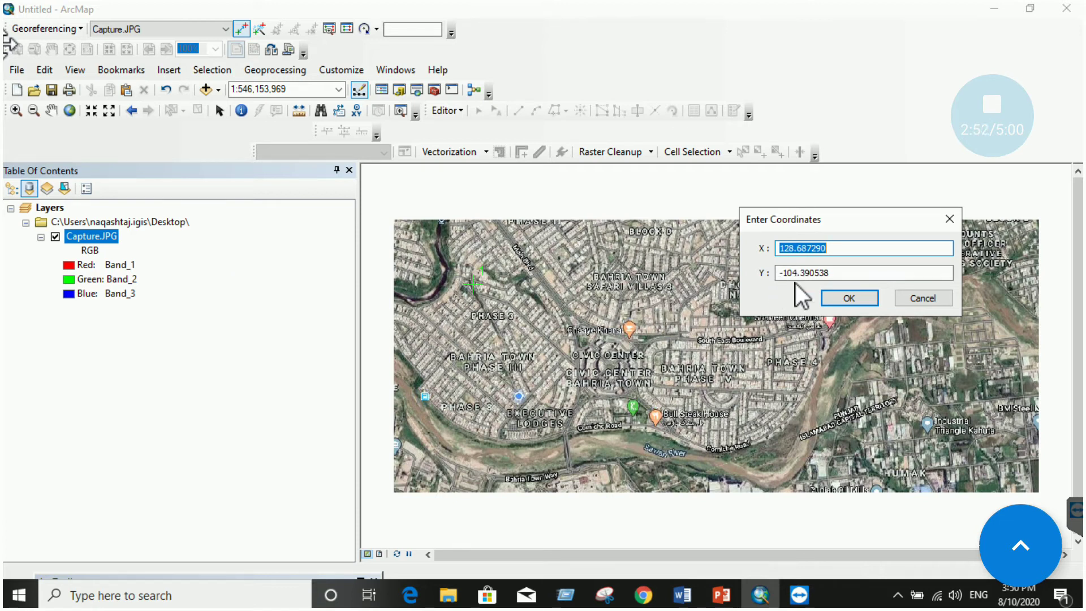
Look up the latitude and longitude of a New Lalazar point in Google Maps, and return to the ArcMap coordinate entry
left_click(650, 592)
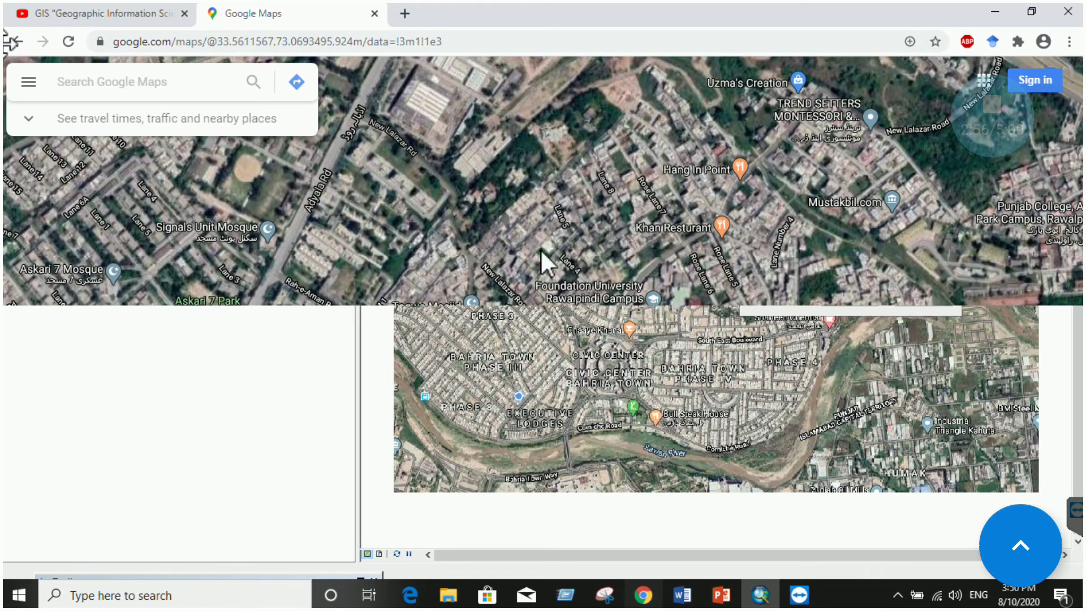
left_click(548, 276)
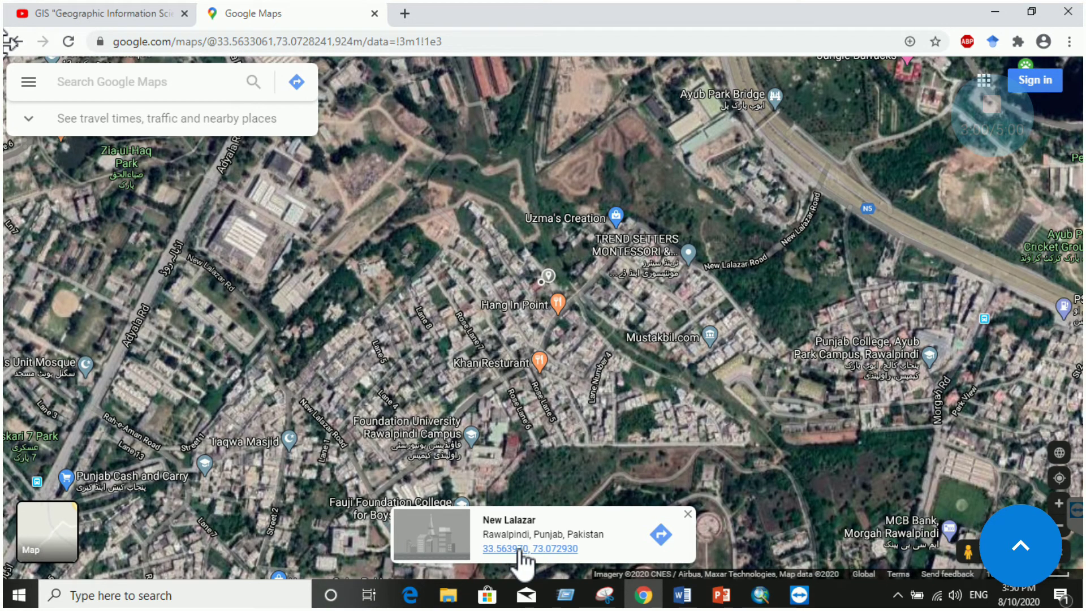
left_click(516, 549)
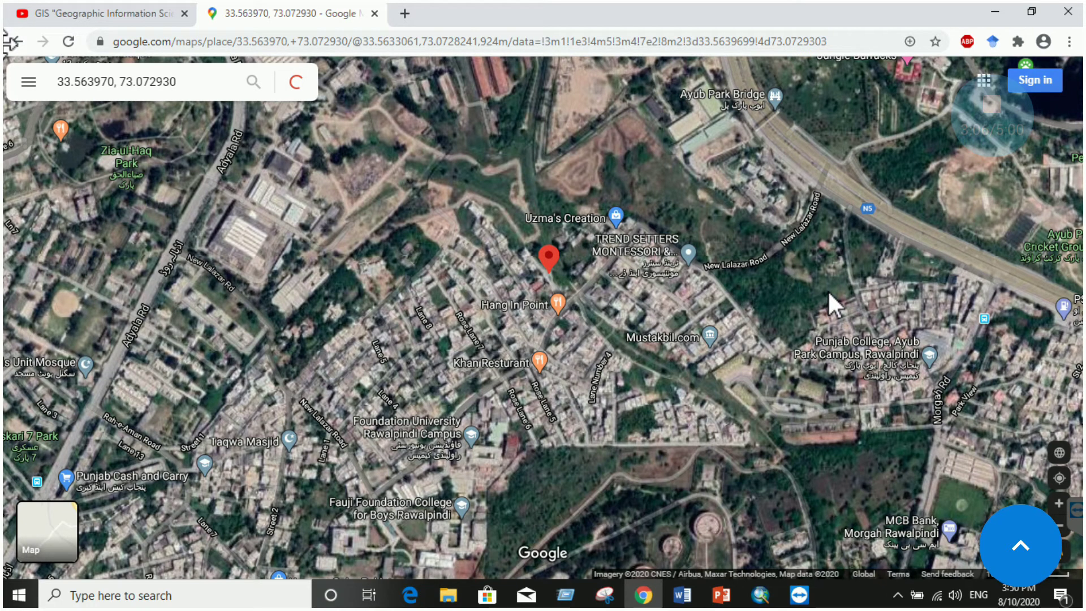
key("alt+Tab")
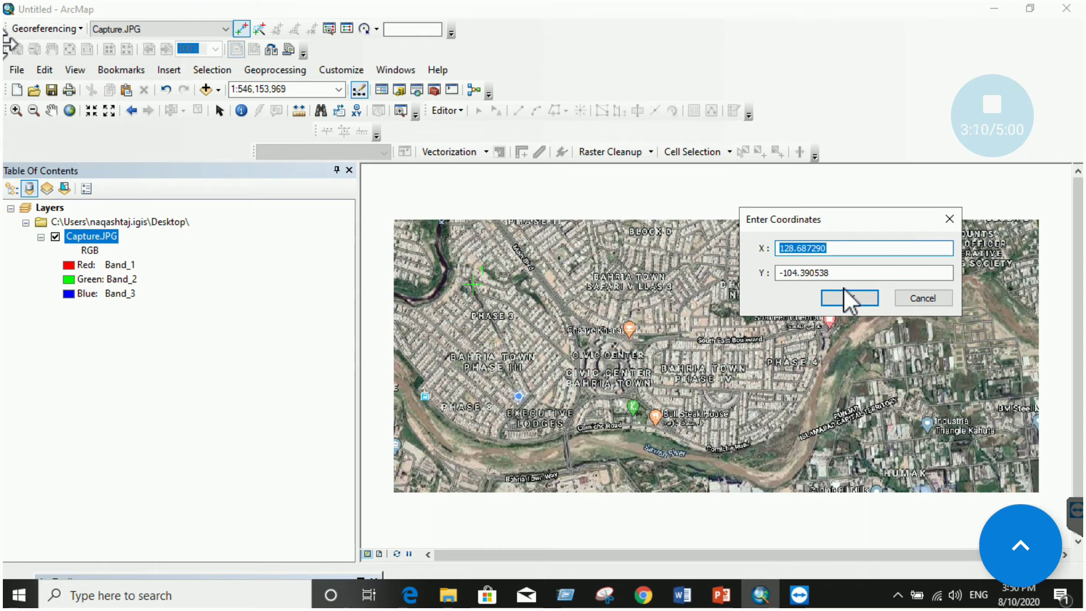
Switch to PowerPoint and review the Google Map GeoRefrencing techniques topic on the chapter overview slide
left_click(721, 594)
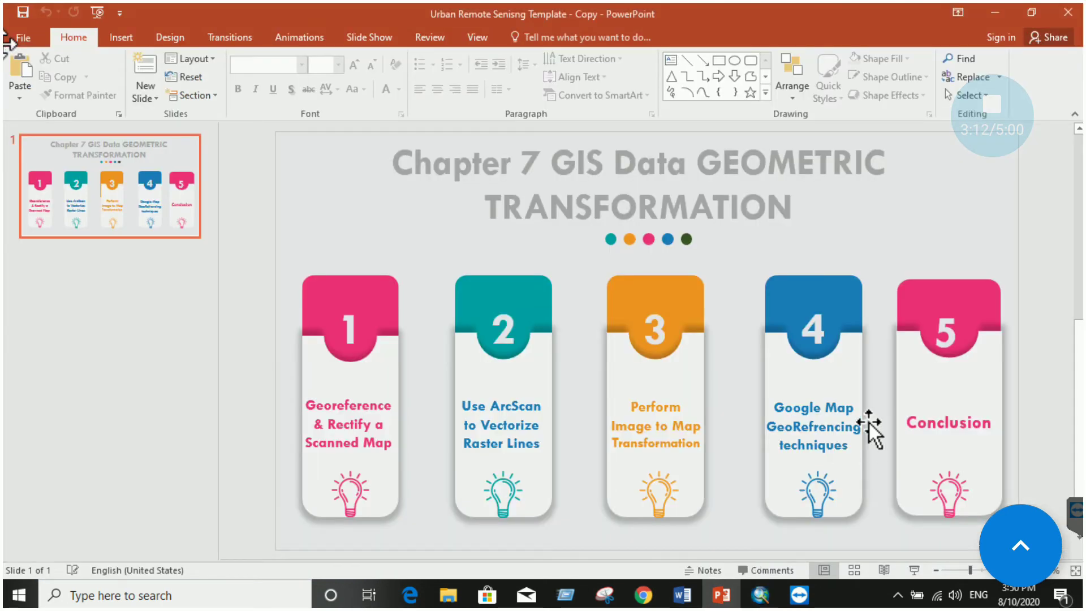
left_click_drag(789, 408, 854, 460)
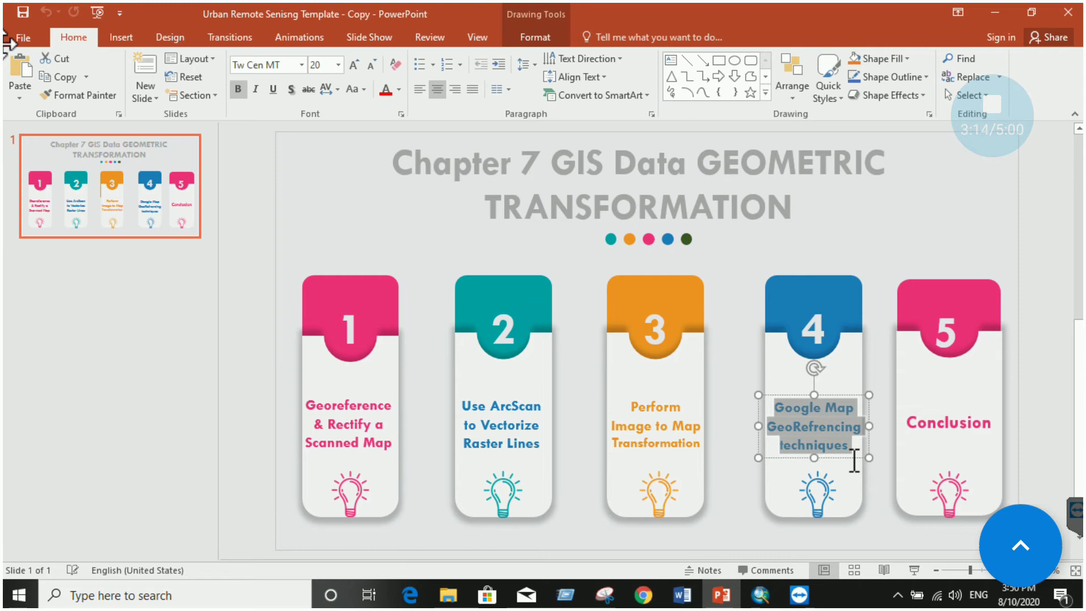
left_click(848, 249)
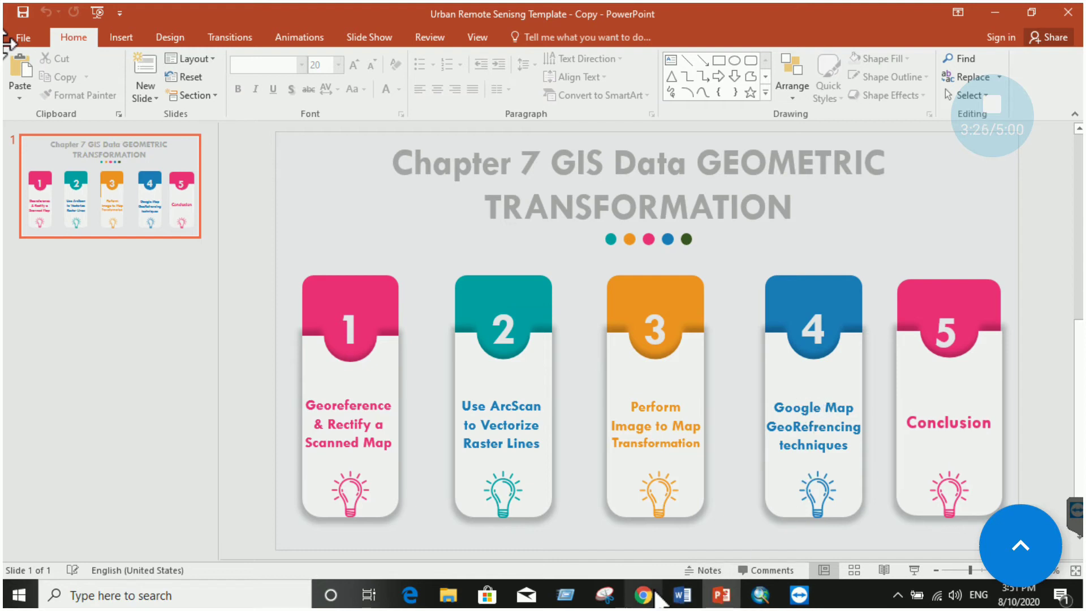
Return to Google Maps in Chrome and query a point west of the red pin with What's here?
key("alt+Tab")
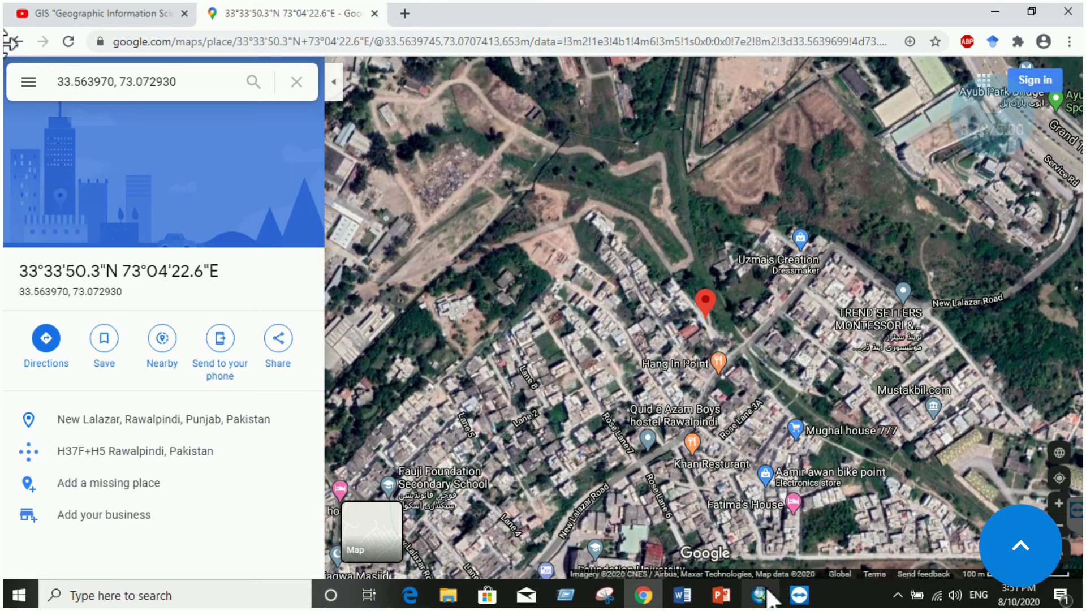
right_click(606, 312)
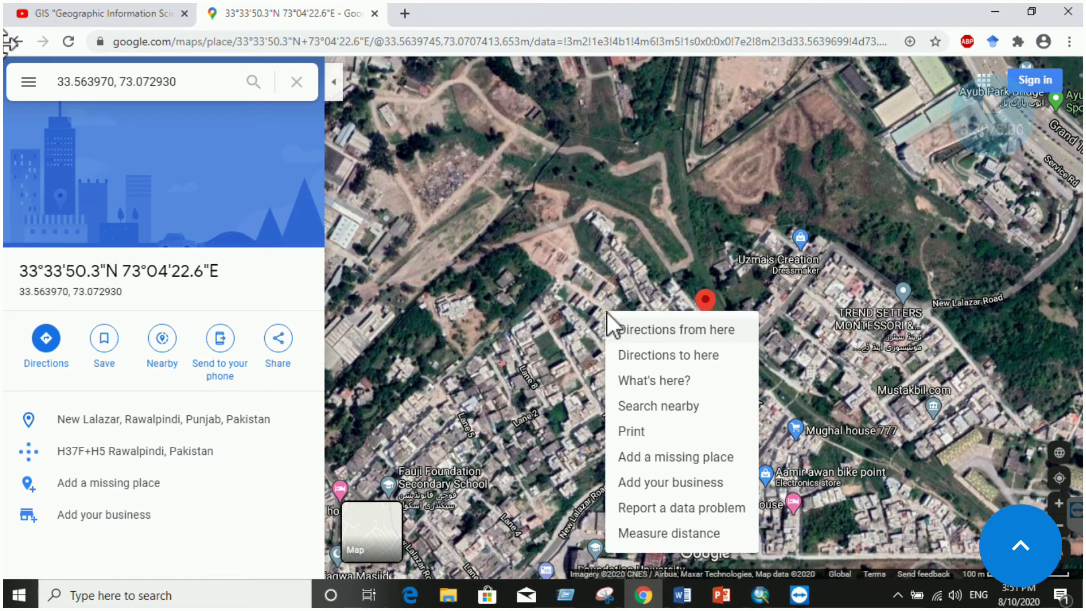
left_click(642, 383)
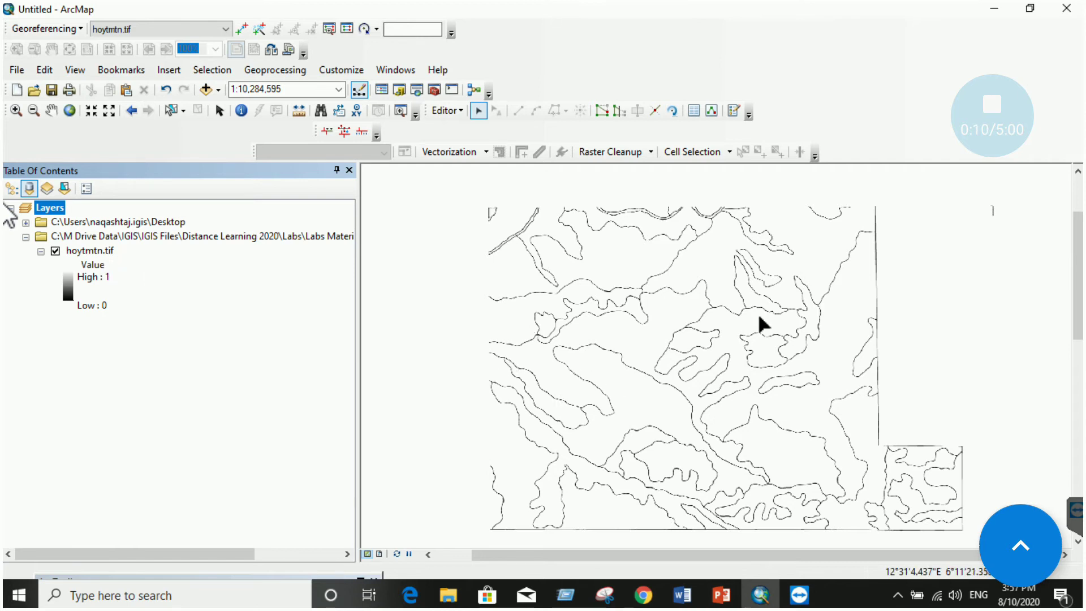
Symbolize hoytmtn.tif with unique values, colour value 0 red, and apply the symbology
scroll(711, 342, "down", 1)
scroll(678, 332, "up", 1)
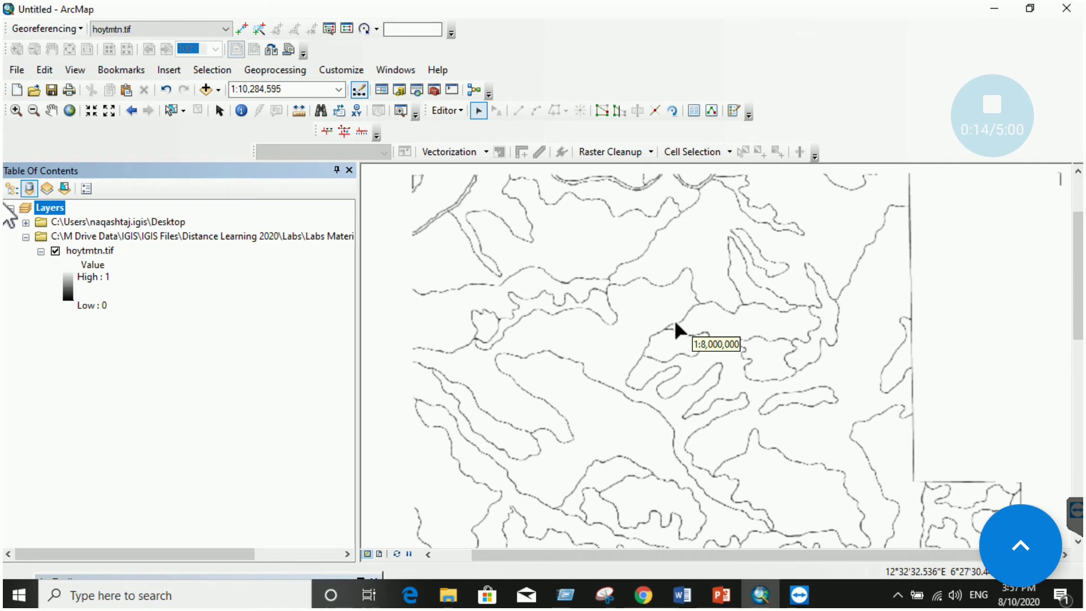
scroll(652, 338, "up", 1)
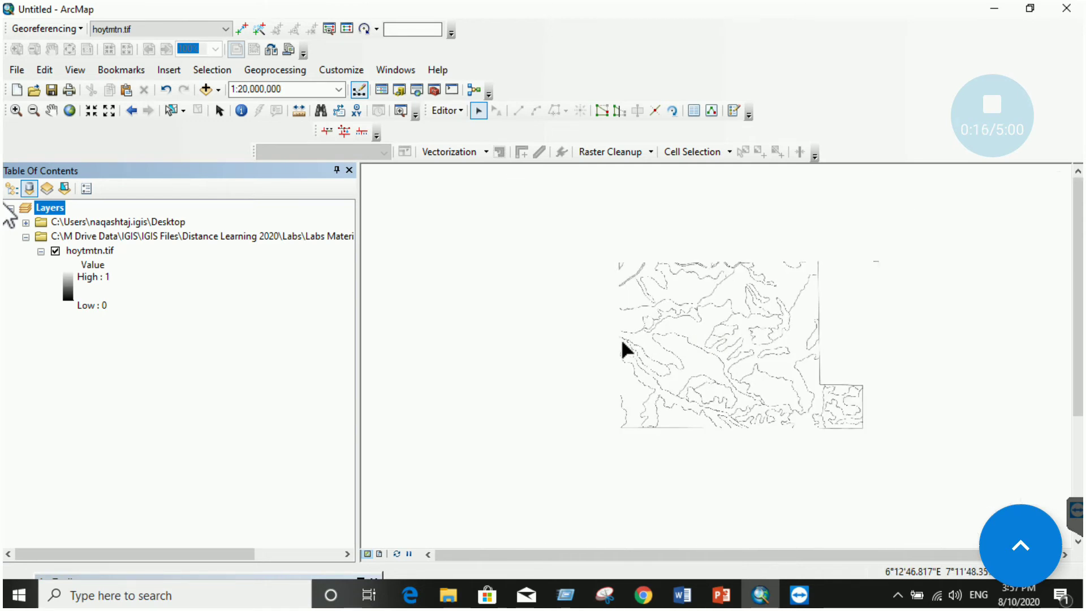
double_click(90, 251)
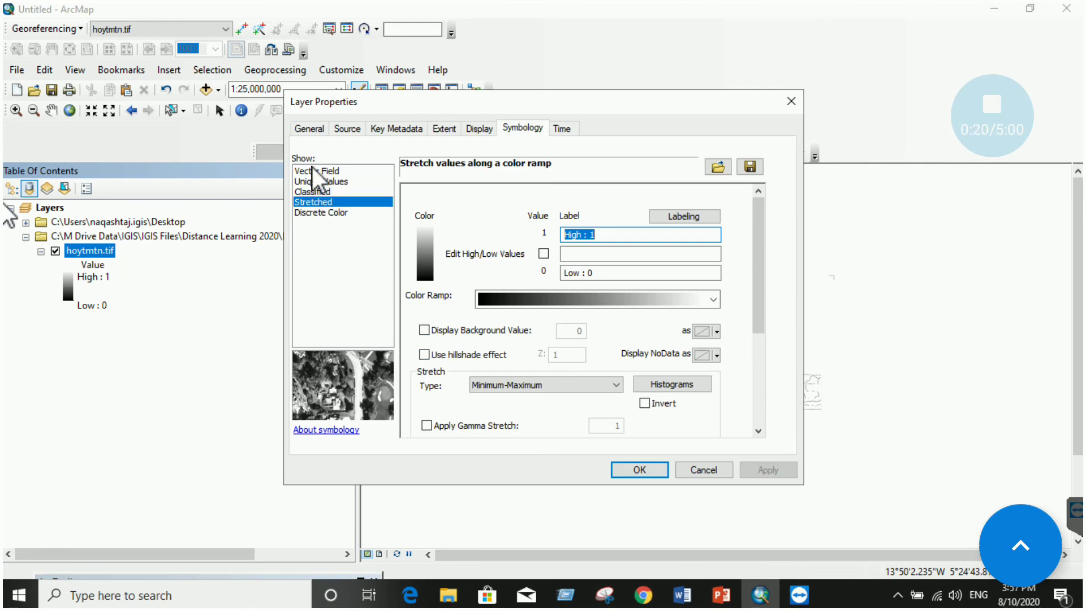
left_click(314, 180)
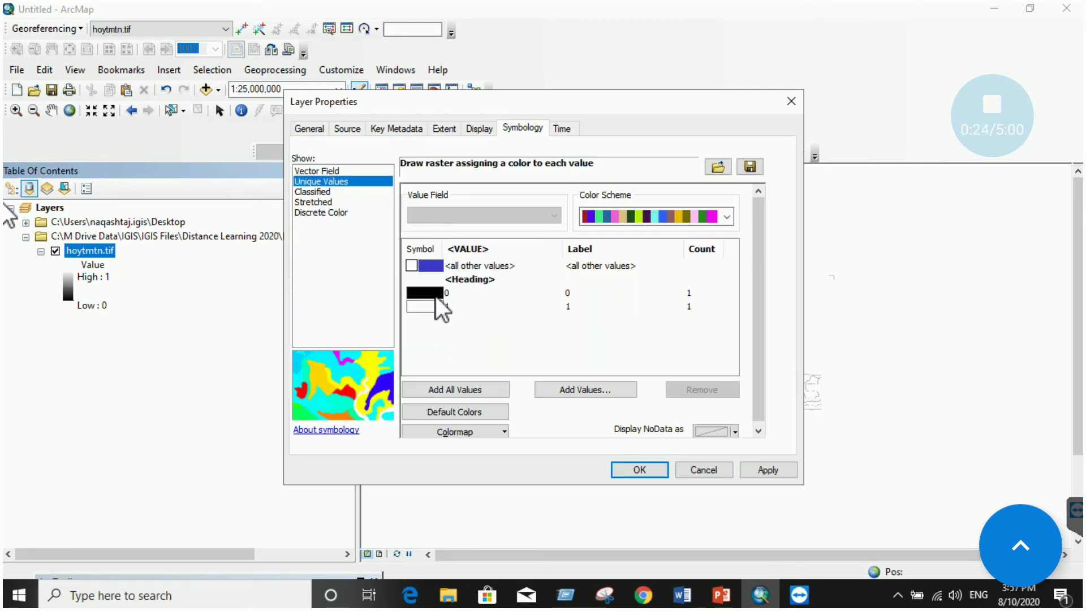
left_click(434, 293)
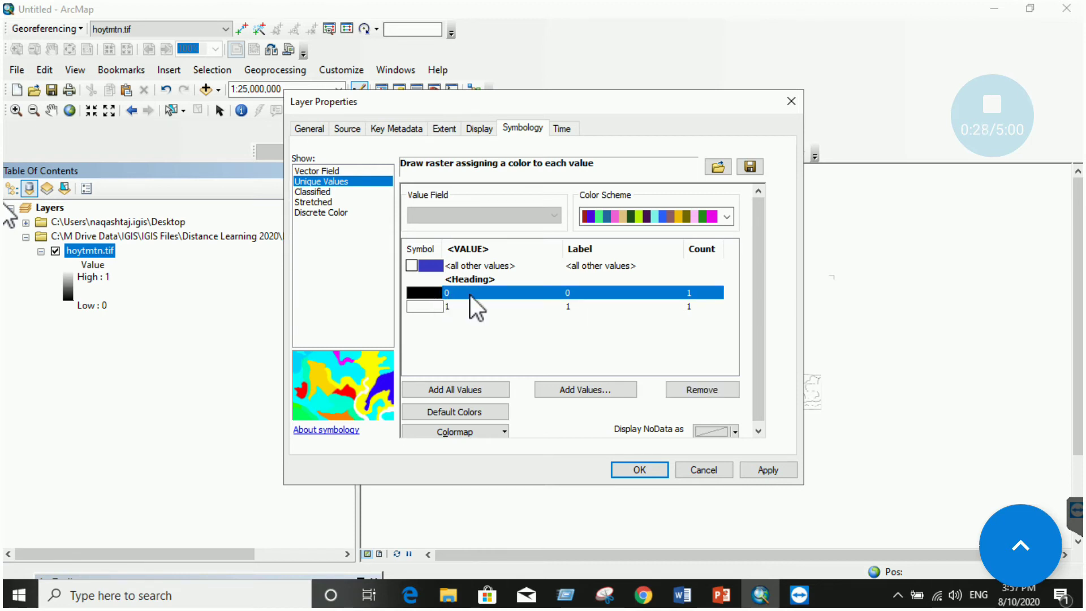
left_click(422, 293)
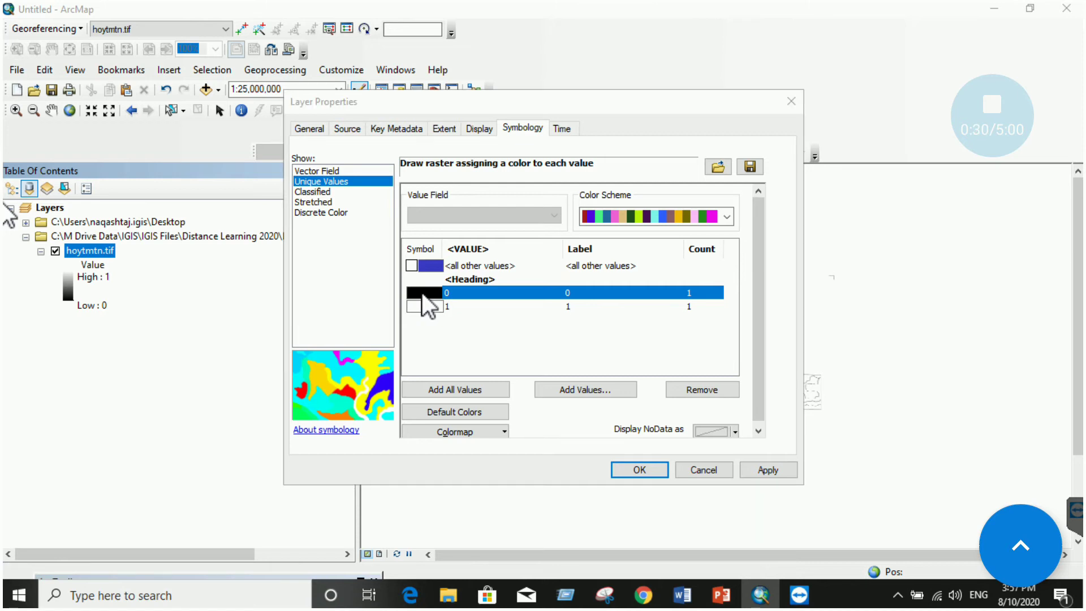
left_click(445, 352)
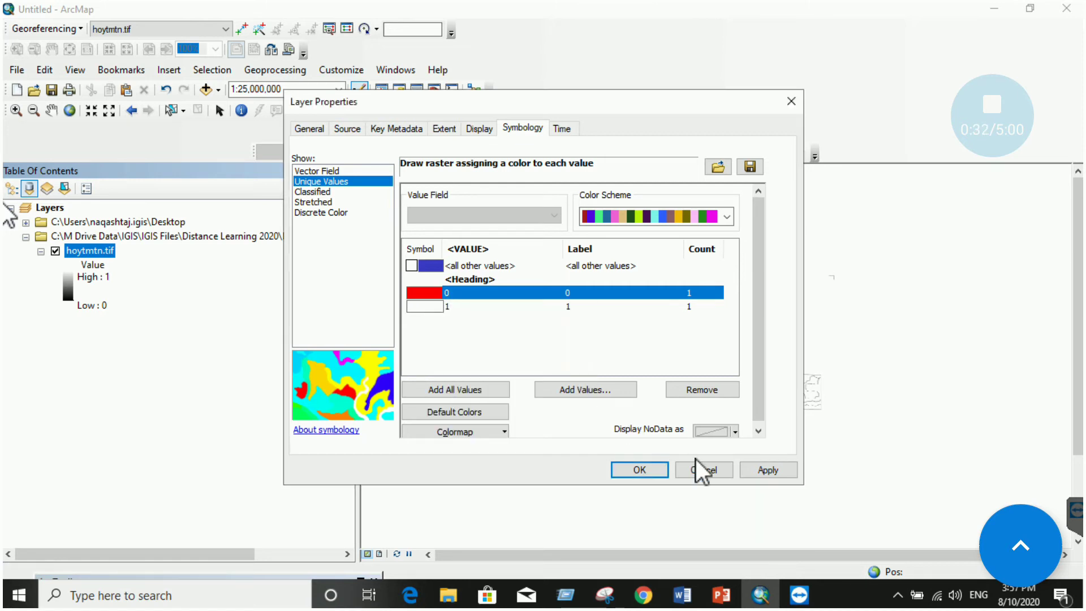
left_click(751, 472)
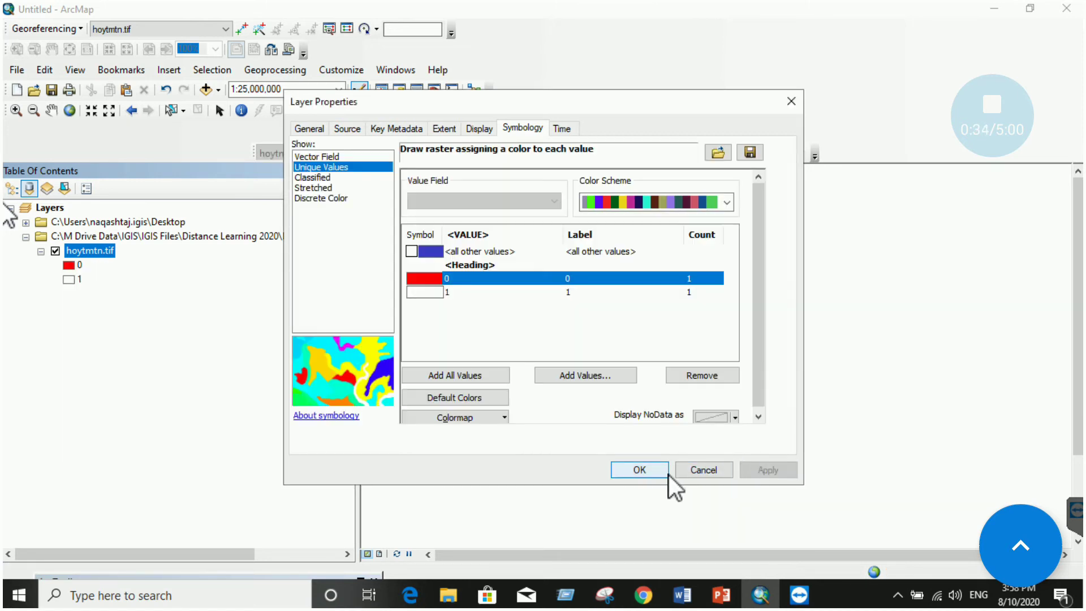
left_click(655, 469)
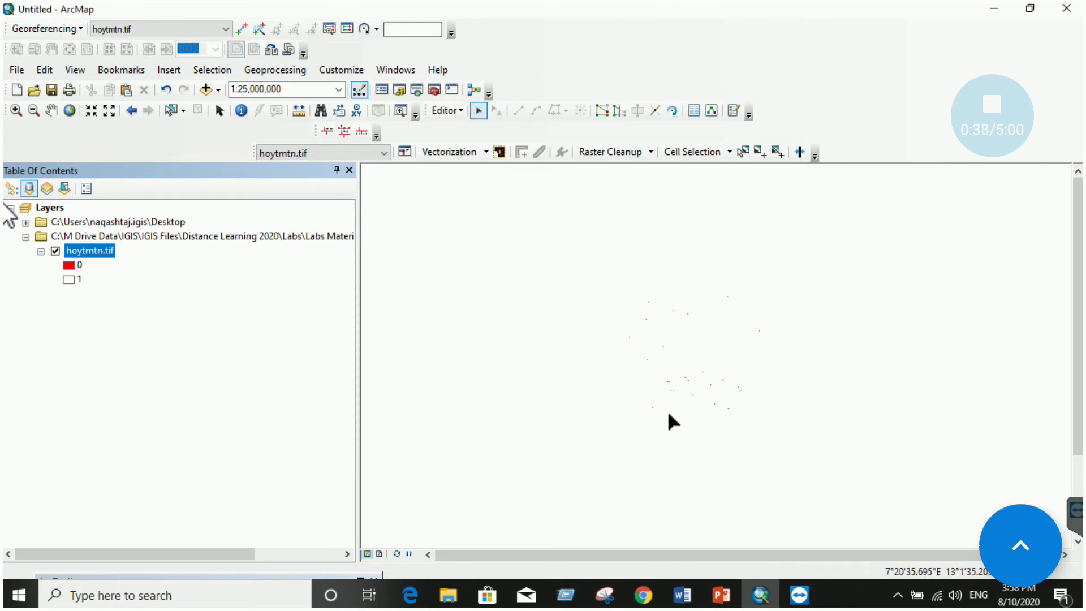
Set up a new shapefile in the Desktop folder connection with the Polyline feature type and the name Lines
left_click(16, 111)
left_click_drag(567, 273, 789, 439)
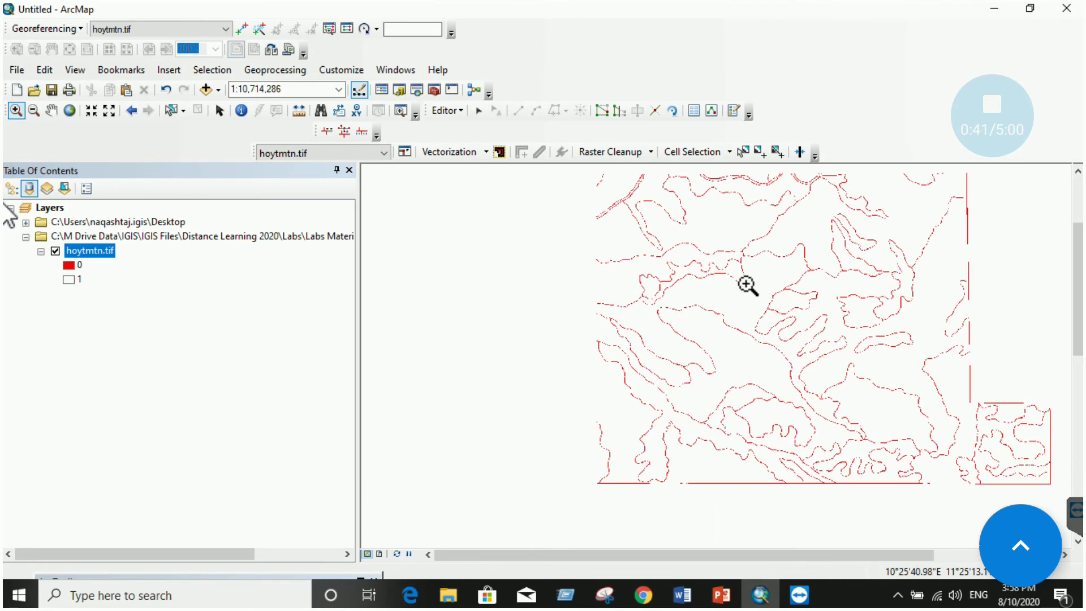
left_click_drag(728, 284, 620, 429)
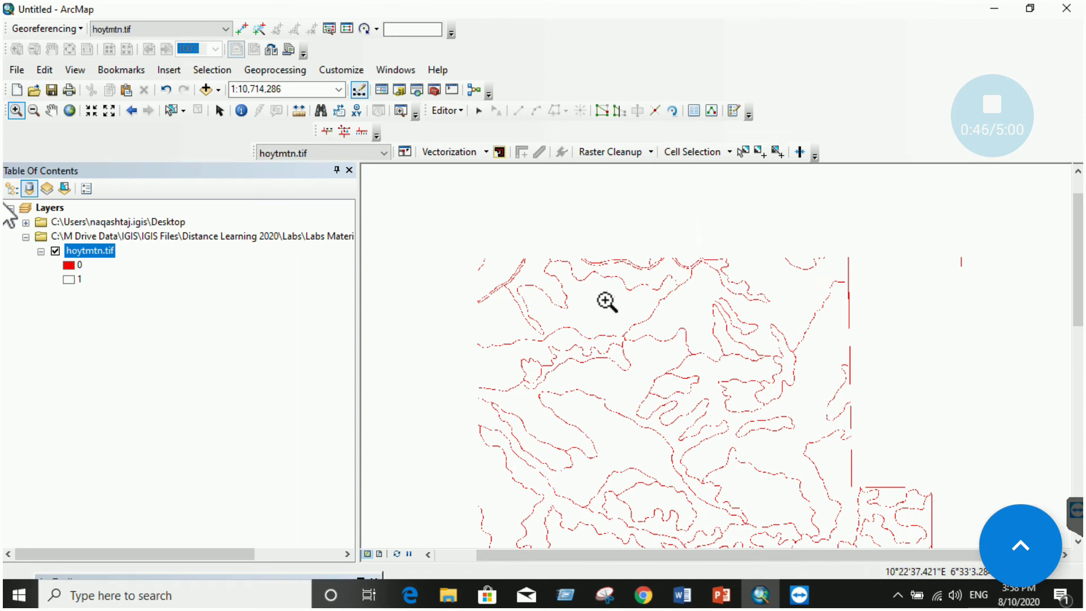
left_click_drag(660, 388, 666, 324)
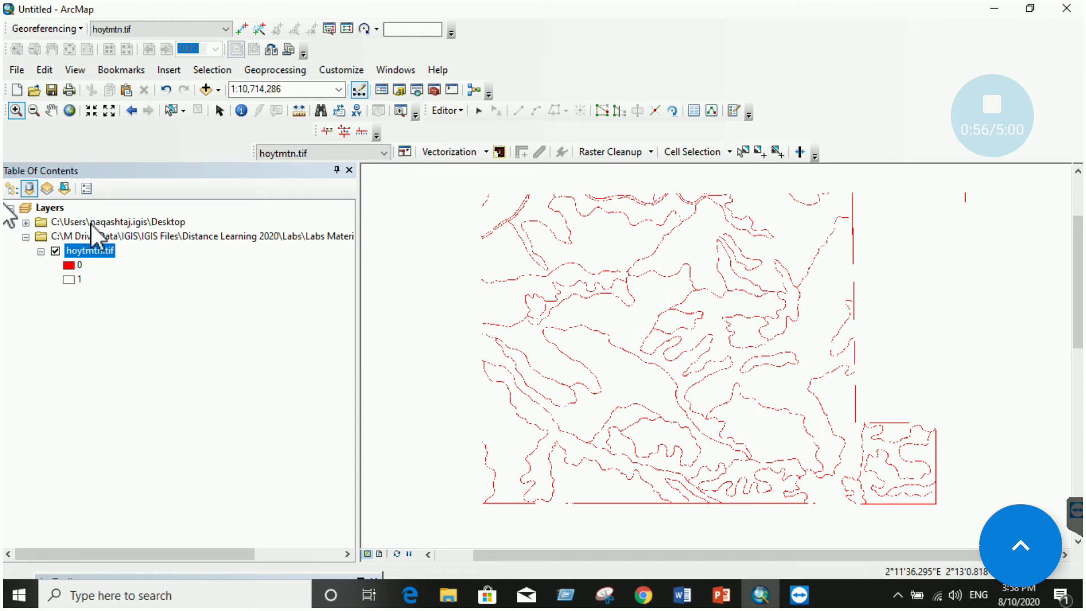
left_click(399, 91)
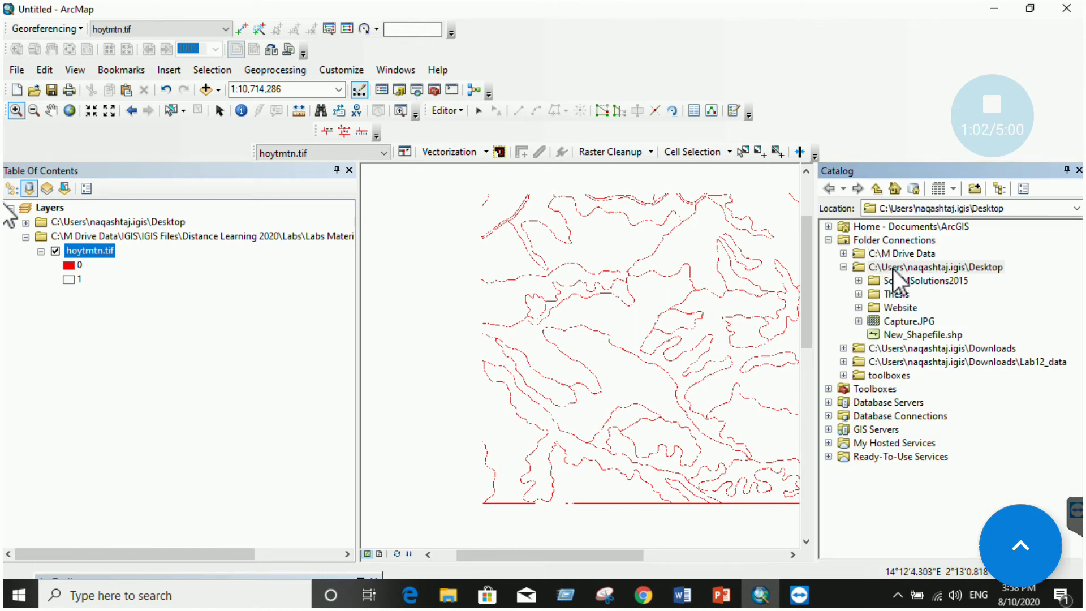
right_click(897, 266)
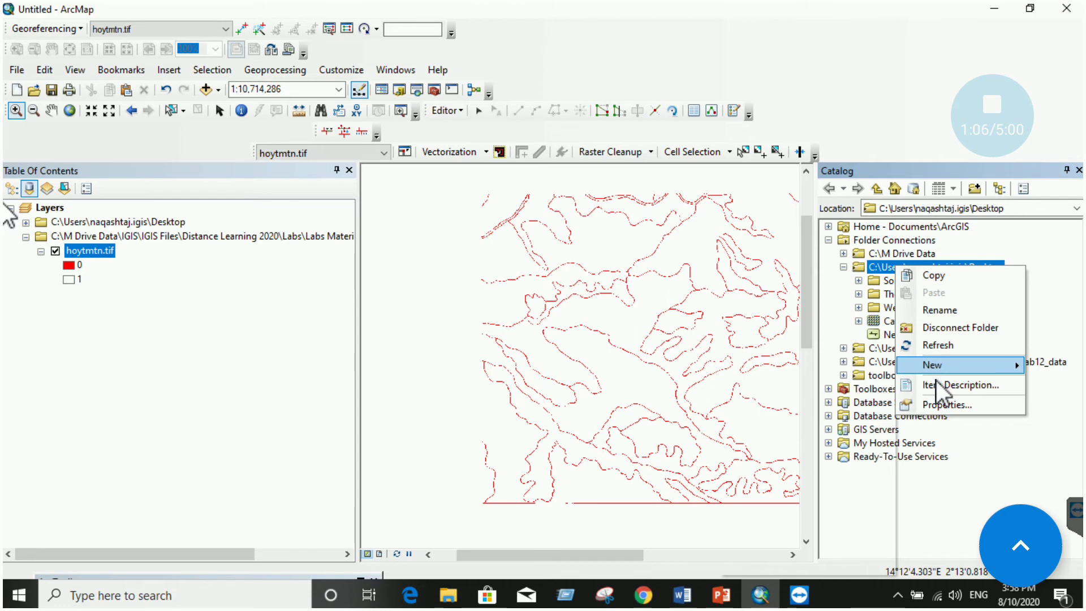
mouse_move(932, 369)
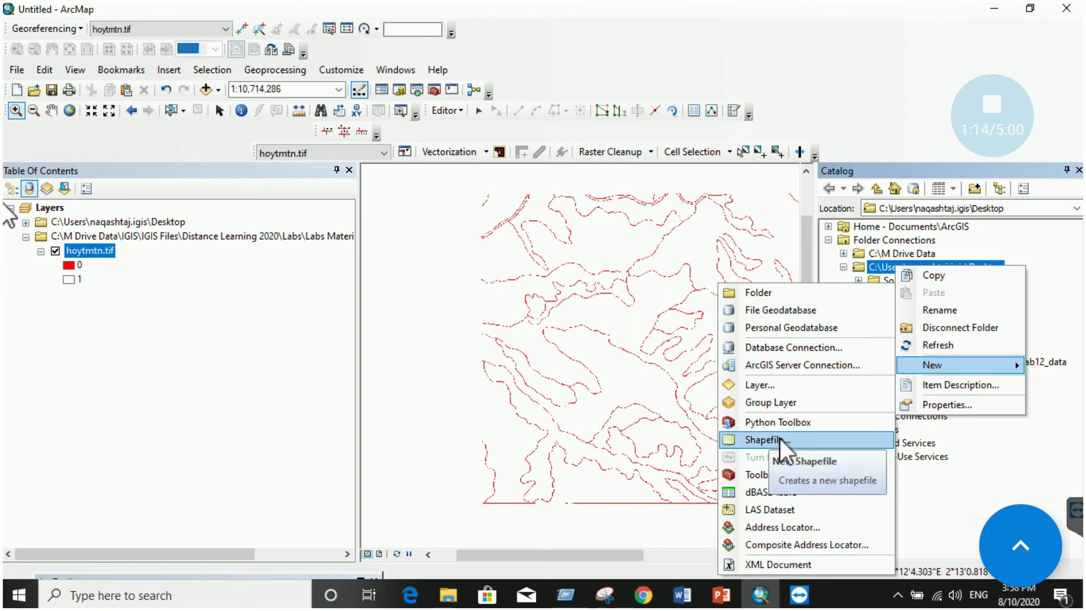
left_click(779, 440)
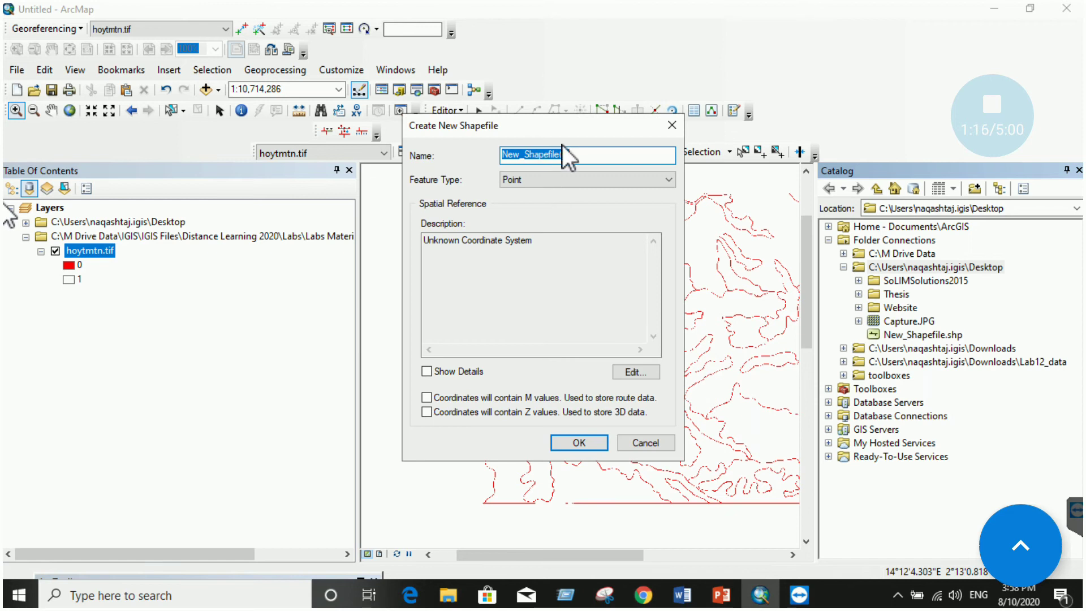
left_click(577, 181)
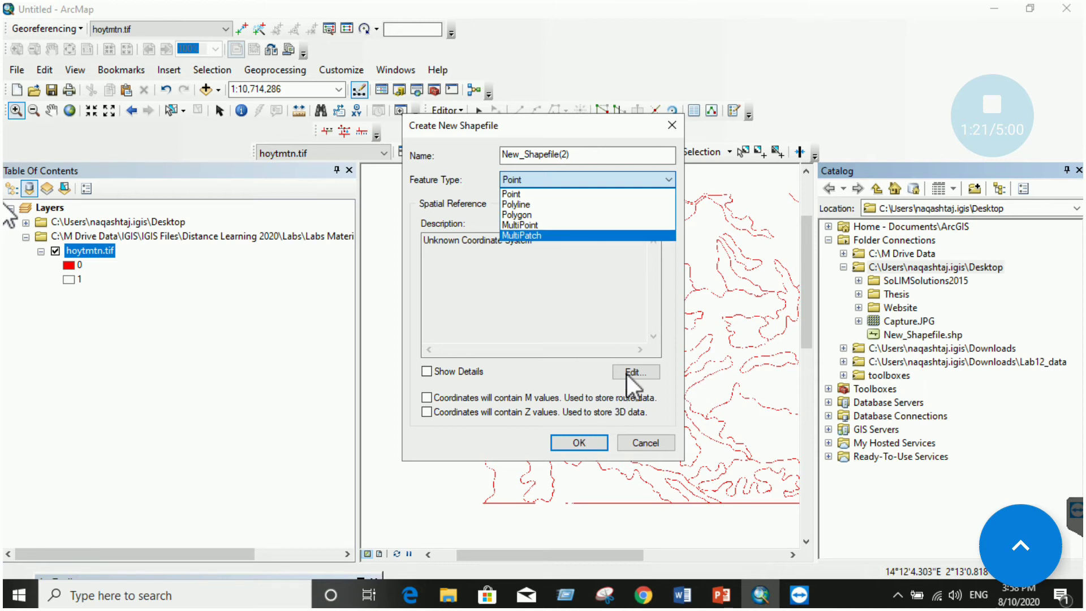
left_click(530, 205)
left_click_drag(571, 155, 477, 154)
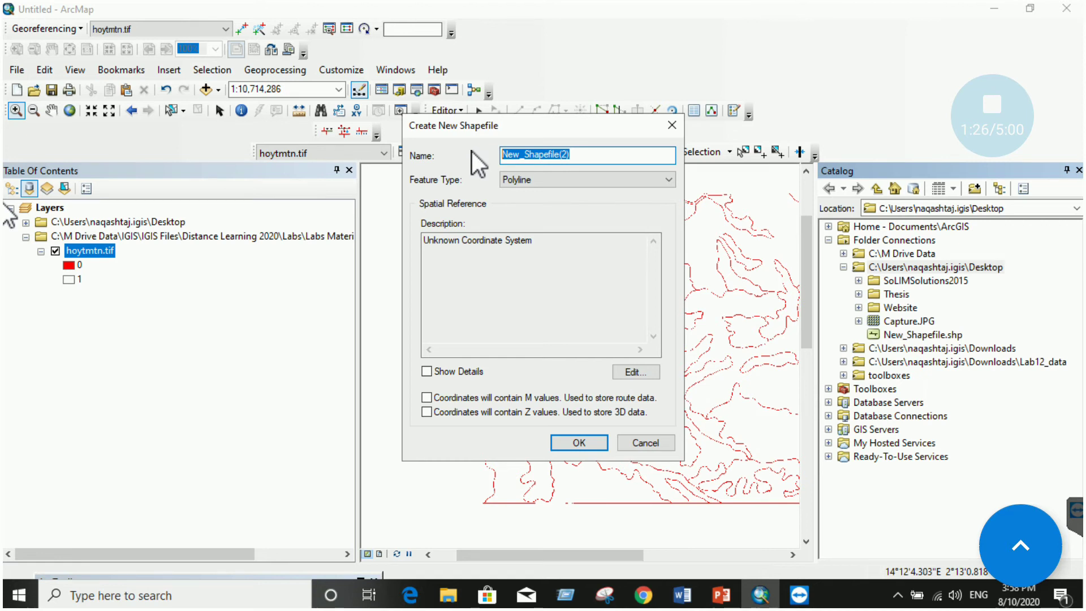
type("Lines")
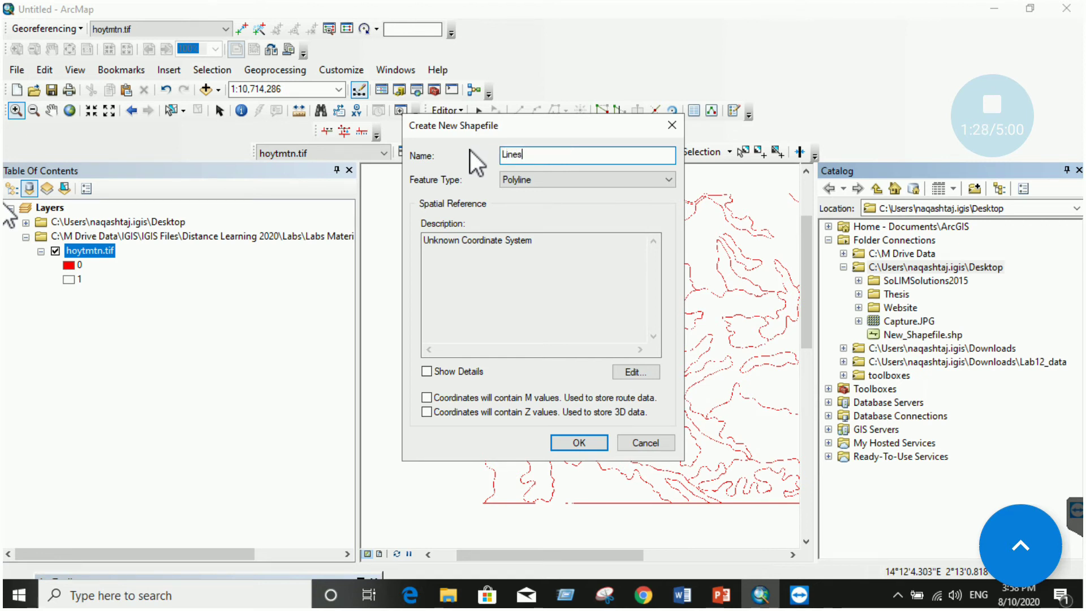
Assign the NAD_1927_UTM_Zone_11N coordinate system to the Lines shapefile and create it
left_click(628, 371)
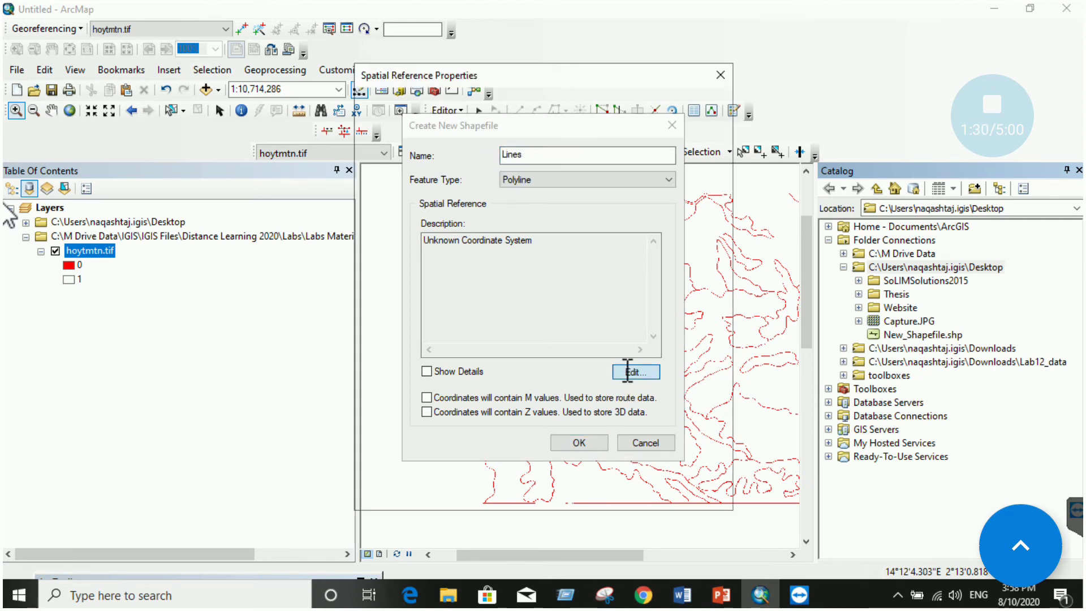
left_click(498, 186)
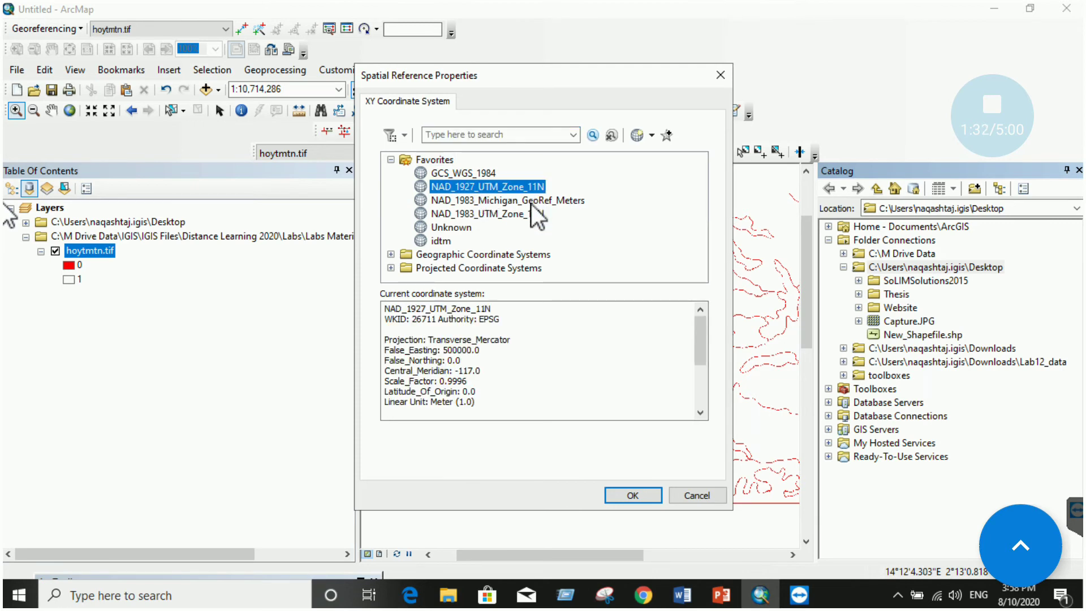
left_click(633, 496)
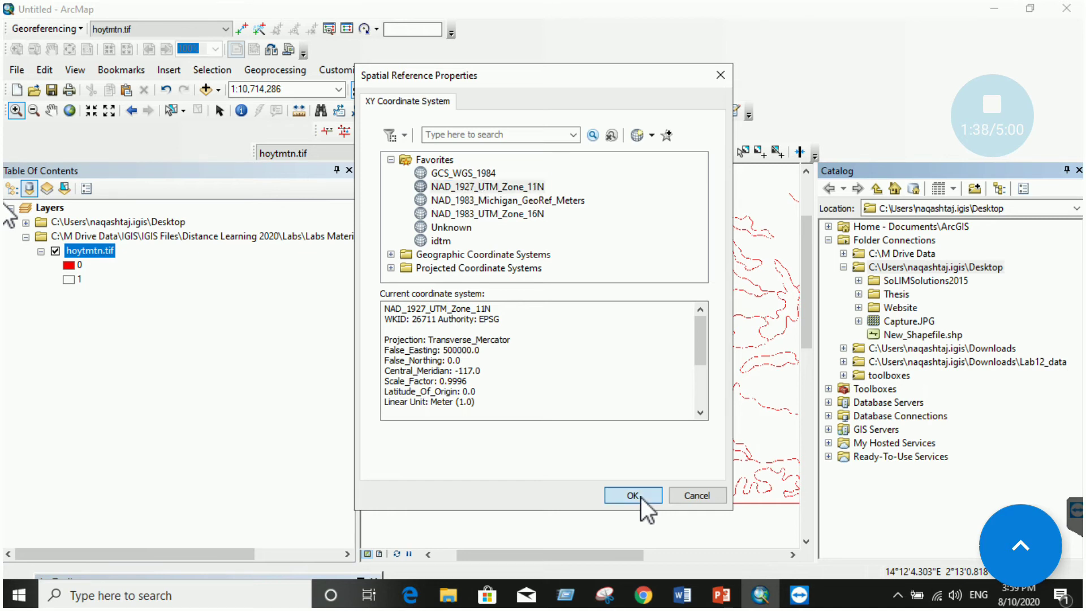
left_click(585, 443)
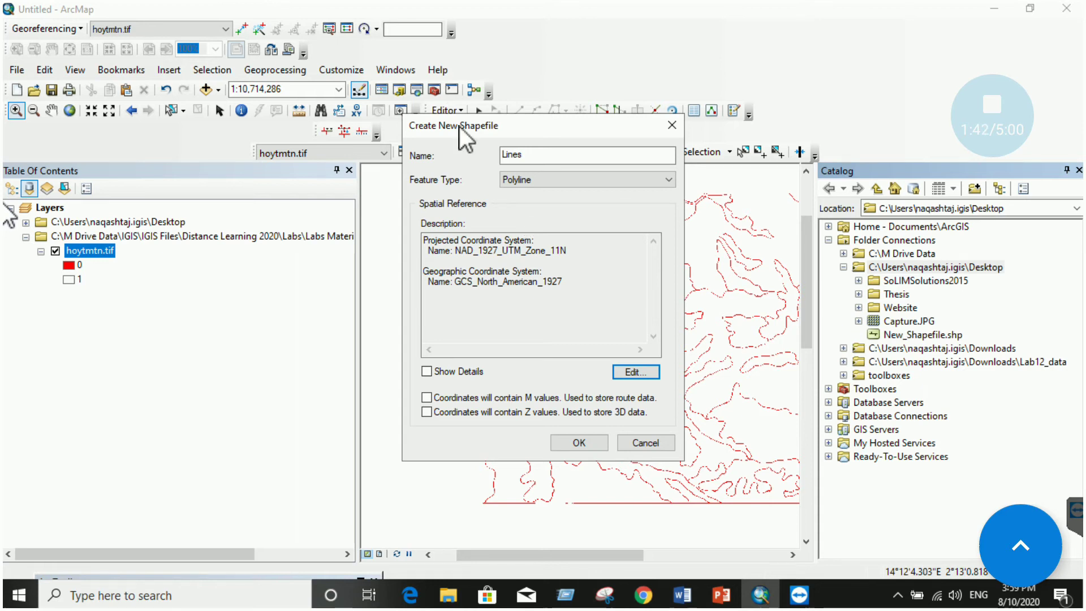
Start an edit session for the Lines layer and continue past the spatial reference notice
left_click(447, 110)
left_click(470, 143)
left_click(554, 348)
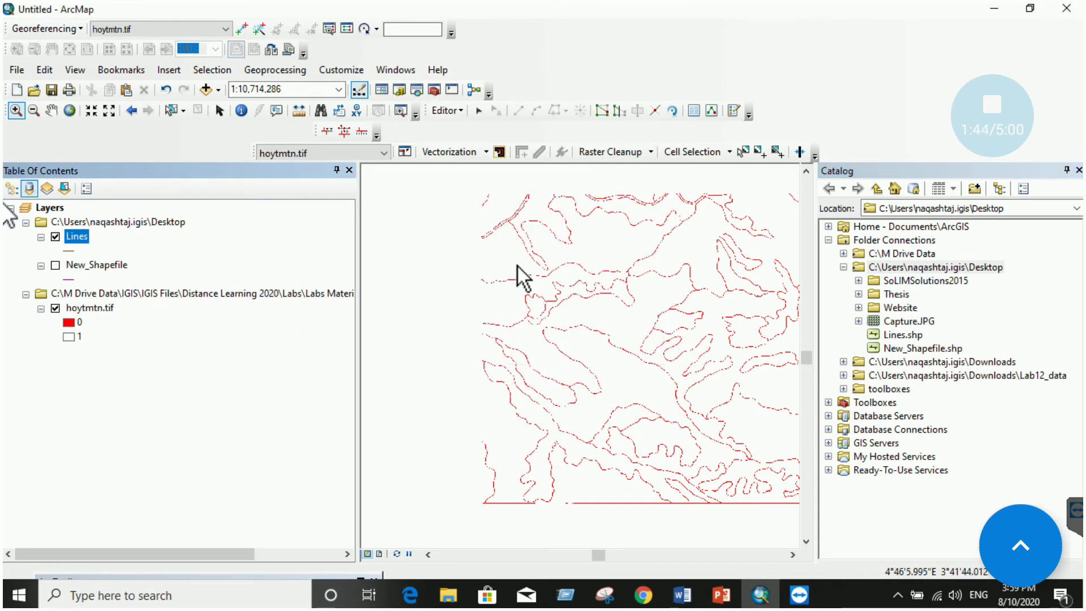
left_click(447, 110)
left_click(458, 126)
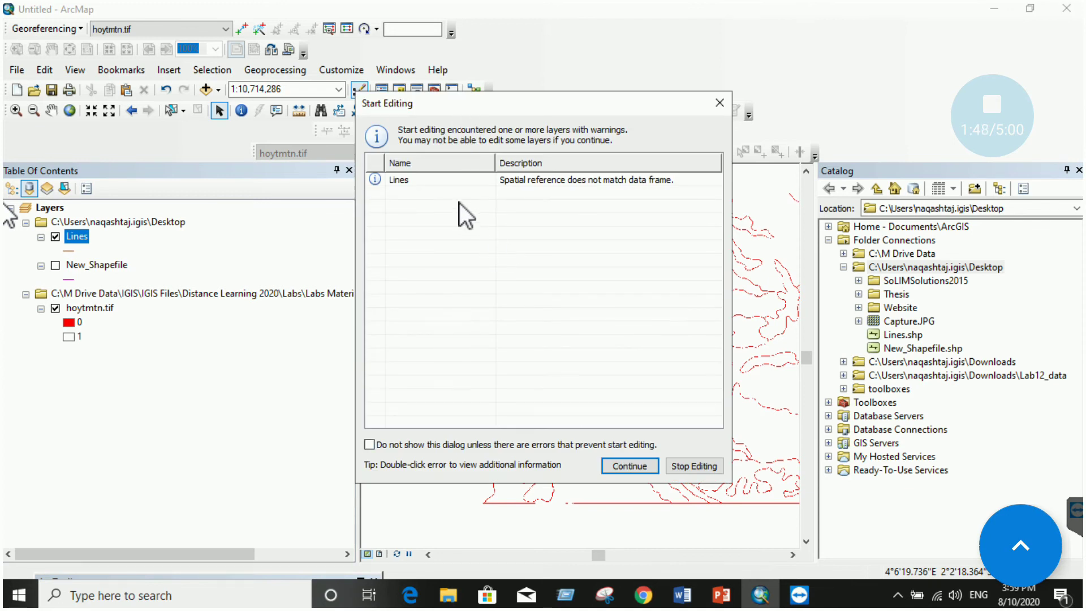
left_click(631, 466)
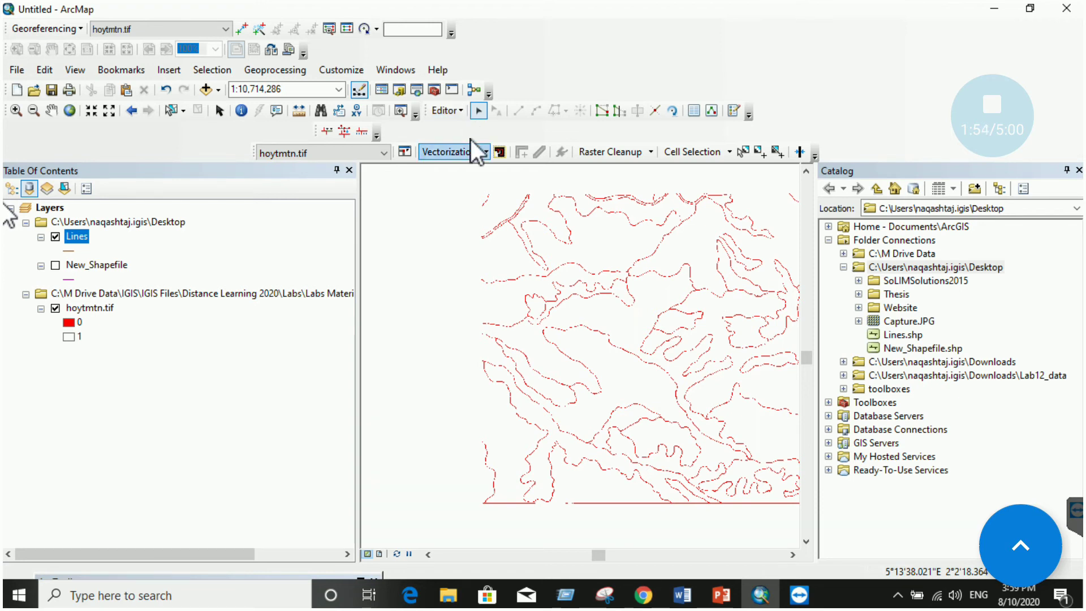
Check in the list of toolbars whether ArcScan is enabled
left_click(344, 71)
mouse_move(396, 88)
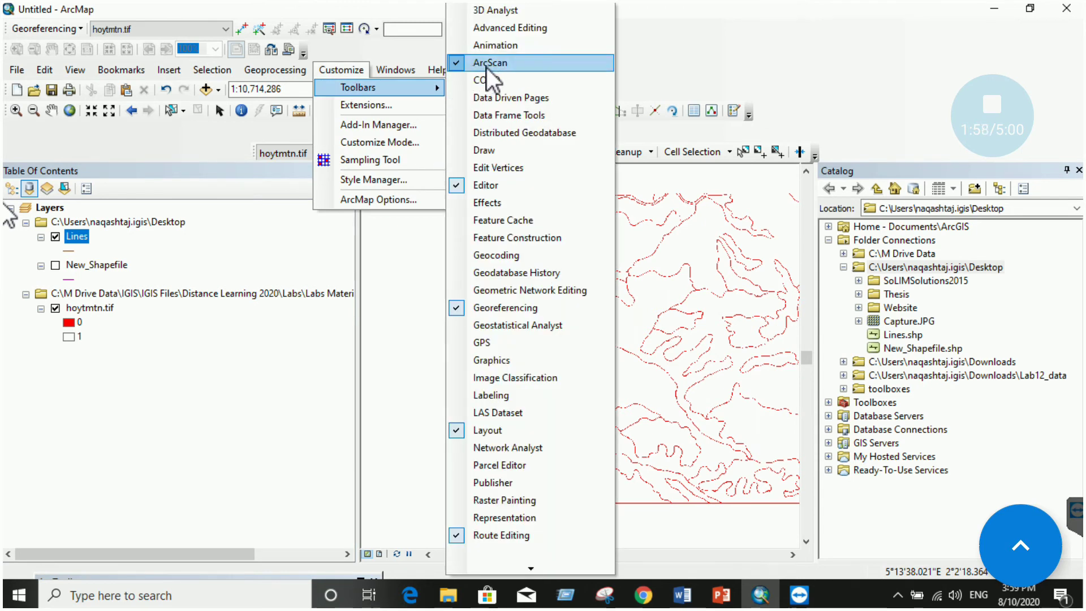
left_click(687, 37)
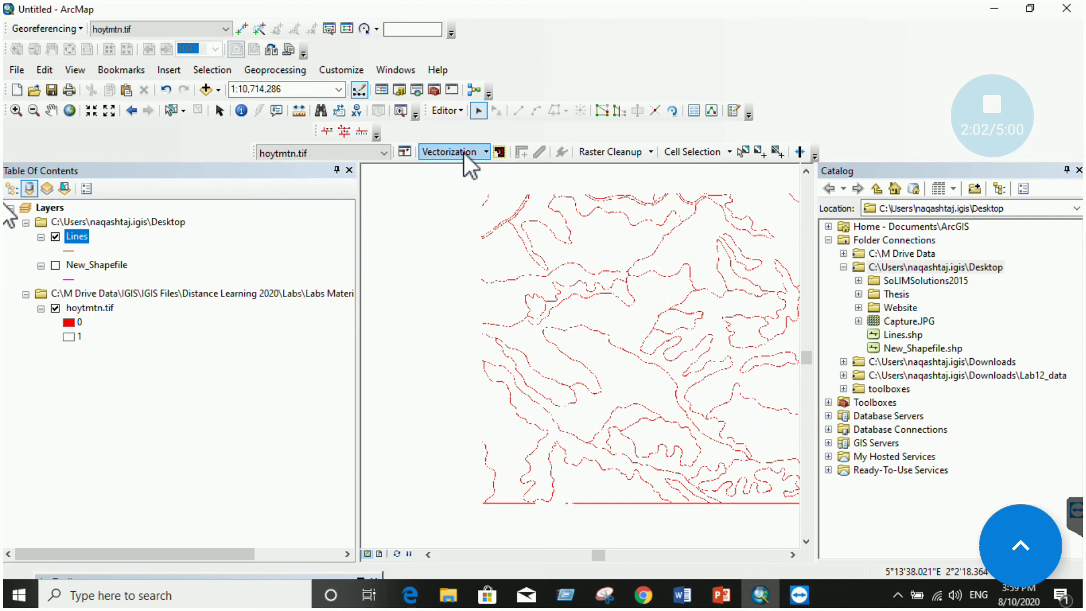
Generate centerline features from the full extent of hoytmtn.tif into the Lines layer with ArcScan's Generate Features
left_click(469, 153)
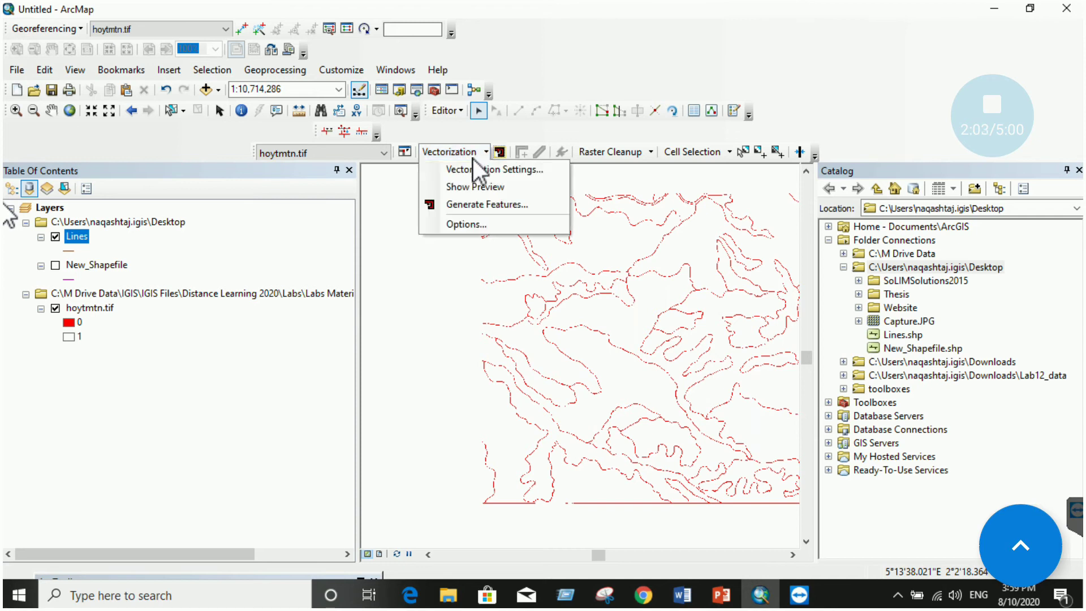
left_click(490, 205)
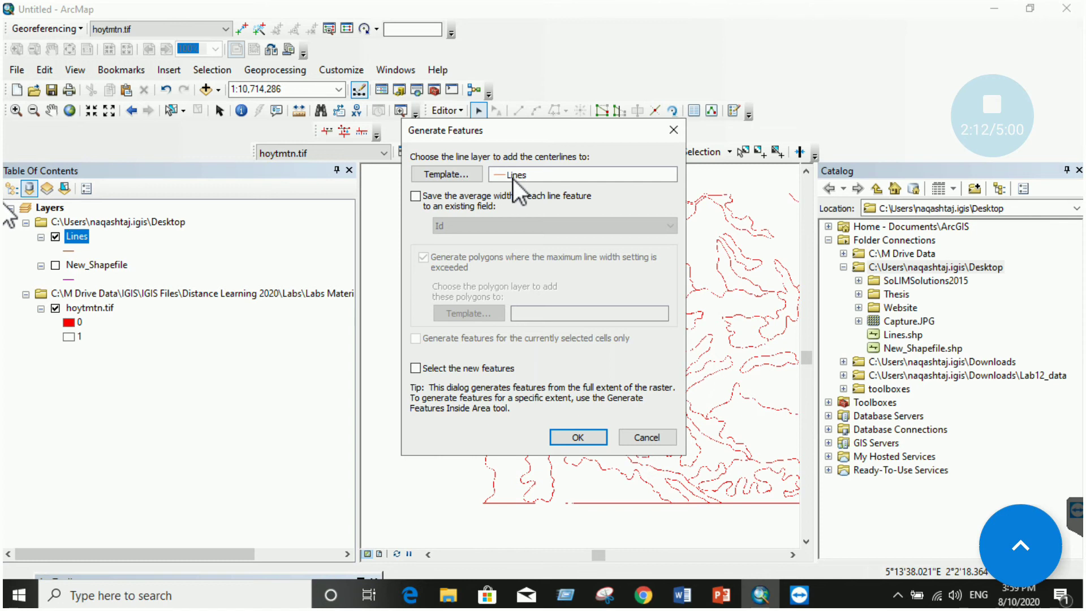
left_click(574, 435)
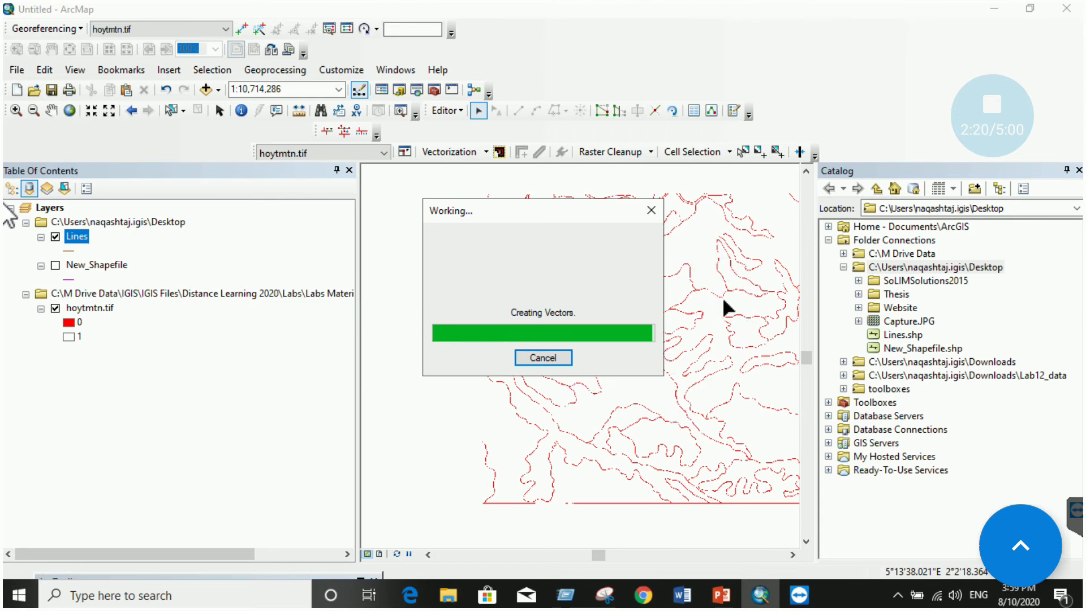
Hide the hoytmtn.tif layer and close the Catalog so the vectorized lines can be inspected on their own
left_click_drag(593, 342, 497, 346)
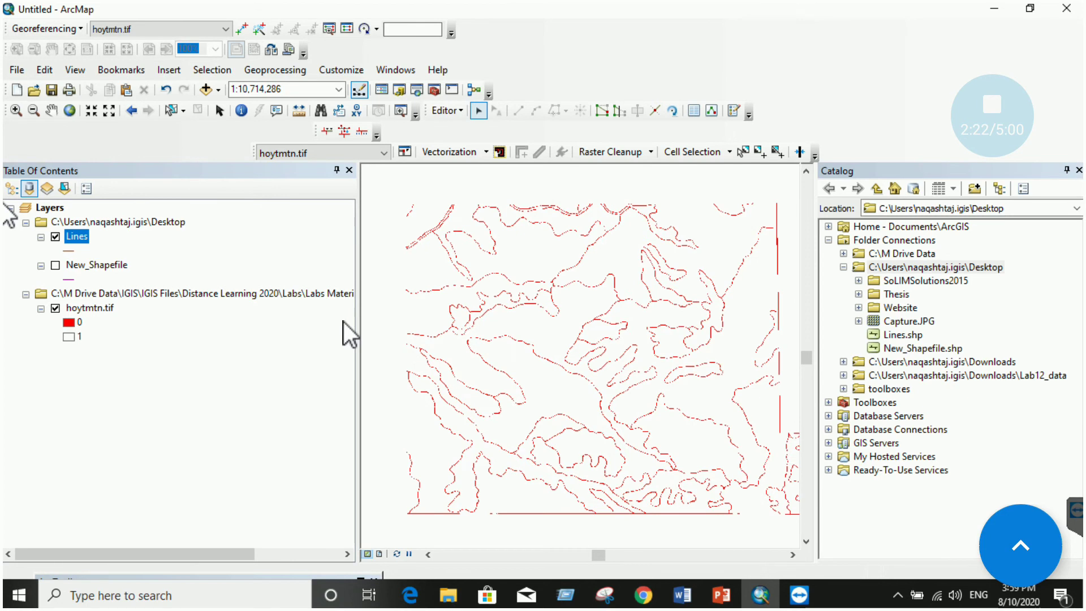
left_click(56, 294)
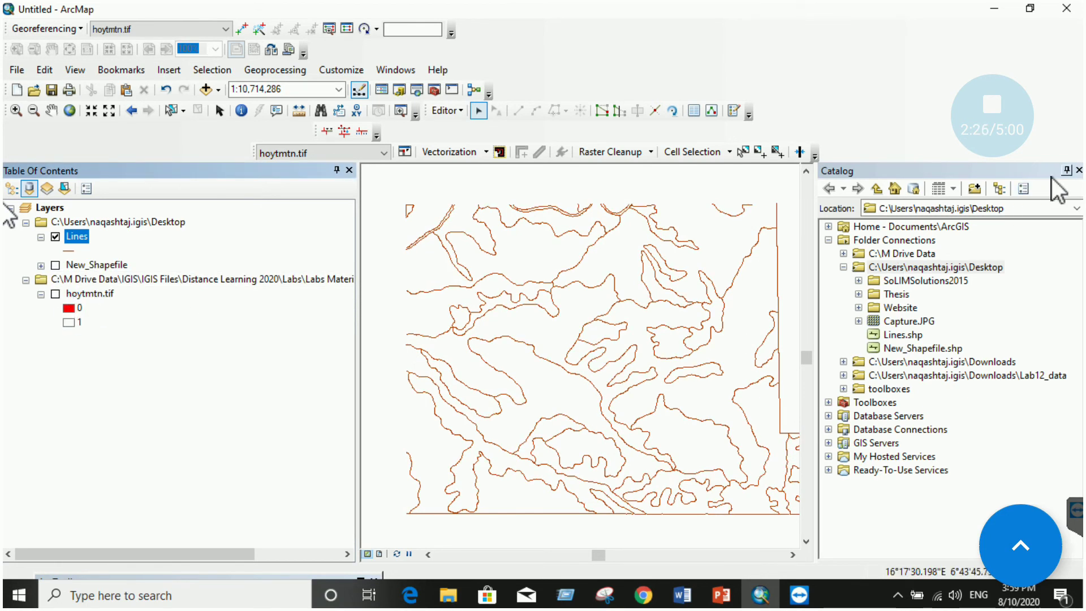
left_click(1079, 170)
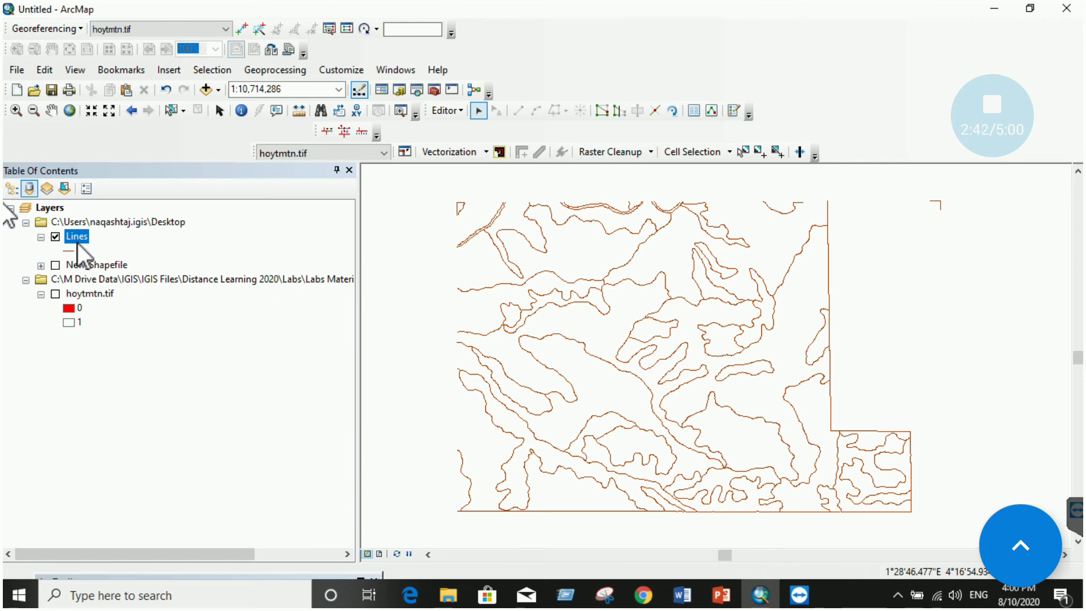
Review the unique-values symbology of hoytmtn.tif in its layer properties without changing it
right_click(100, 294)
left_click(151, 524)
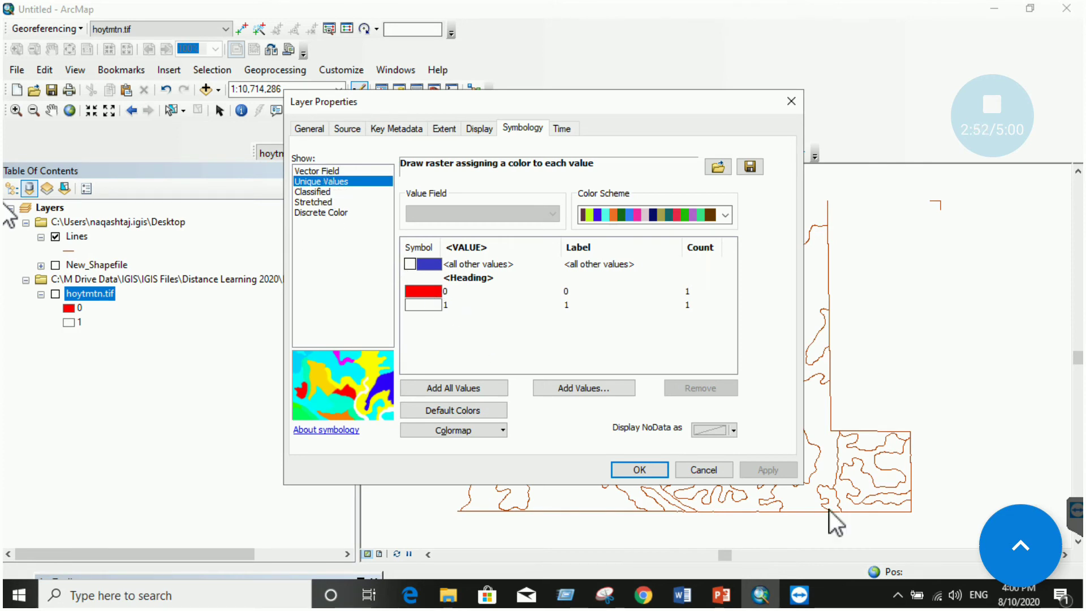
left_click(709, 470)
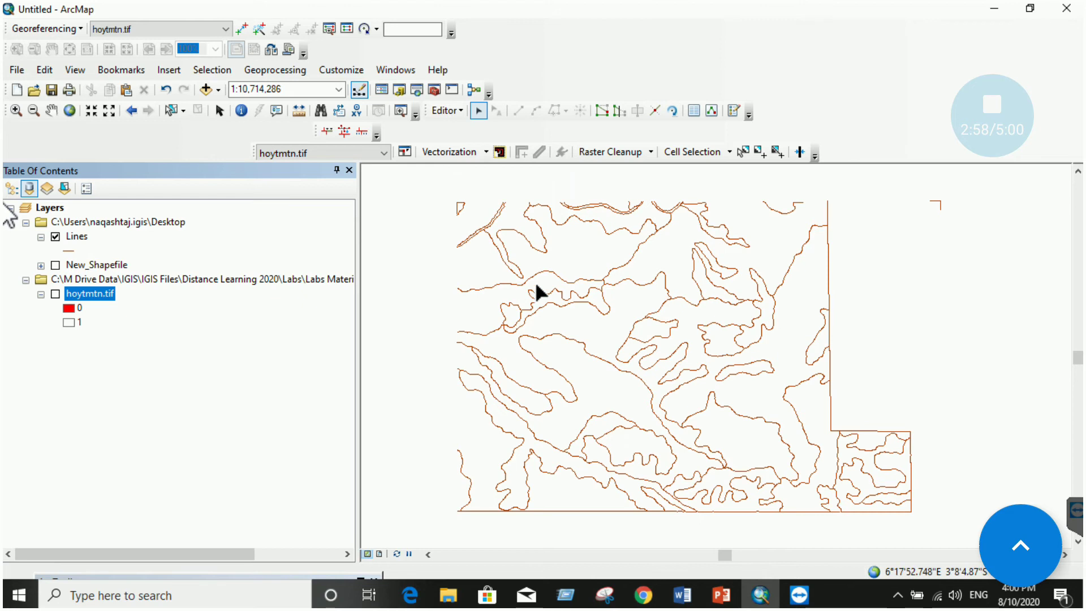
Locate the Lines.shp shapefile in the Desktop folder of the Catalog, leaving the Catalog closed
left_click(401, 92)
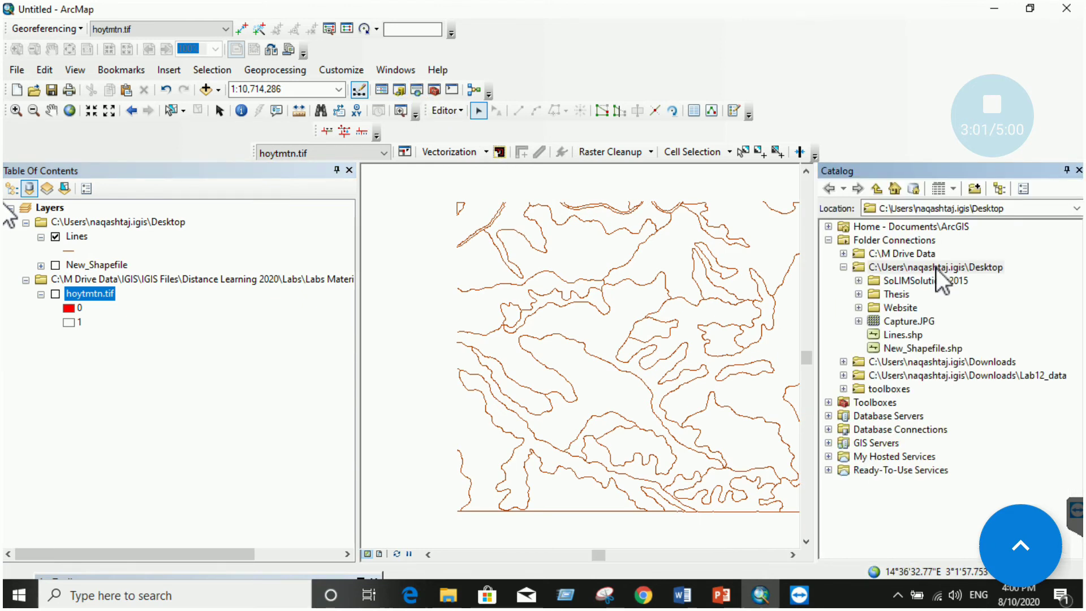
left_click(903, 334)
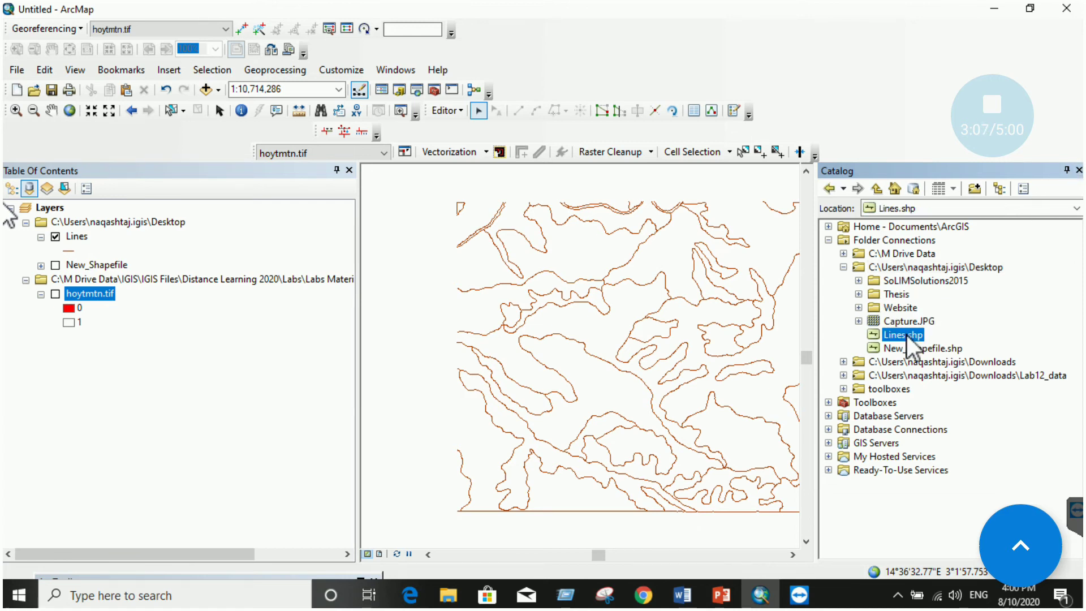
left_click(1078, 170)
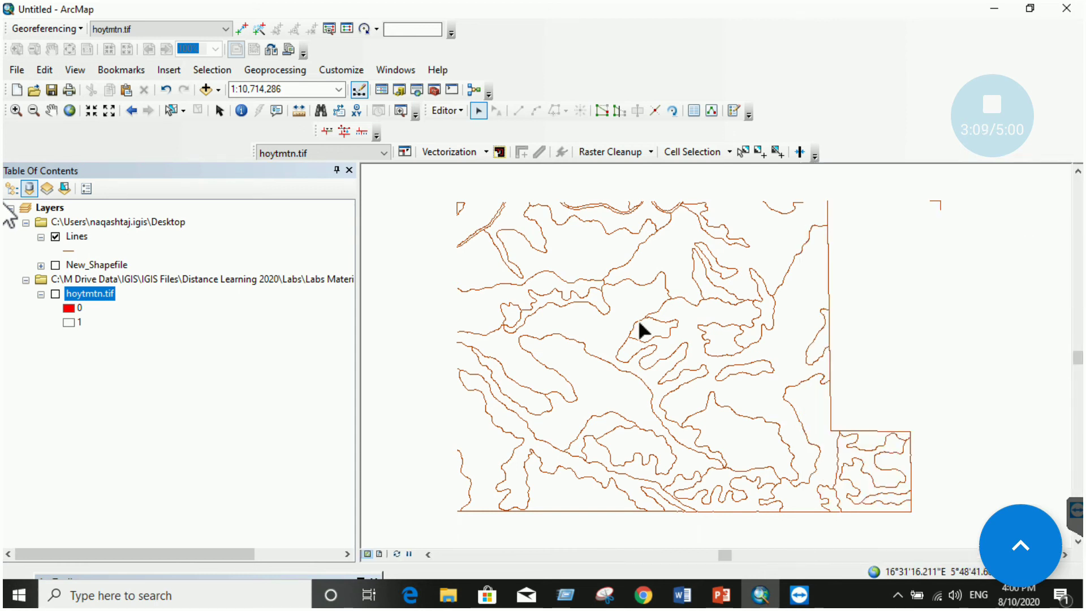
left_click(459, 112)
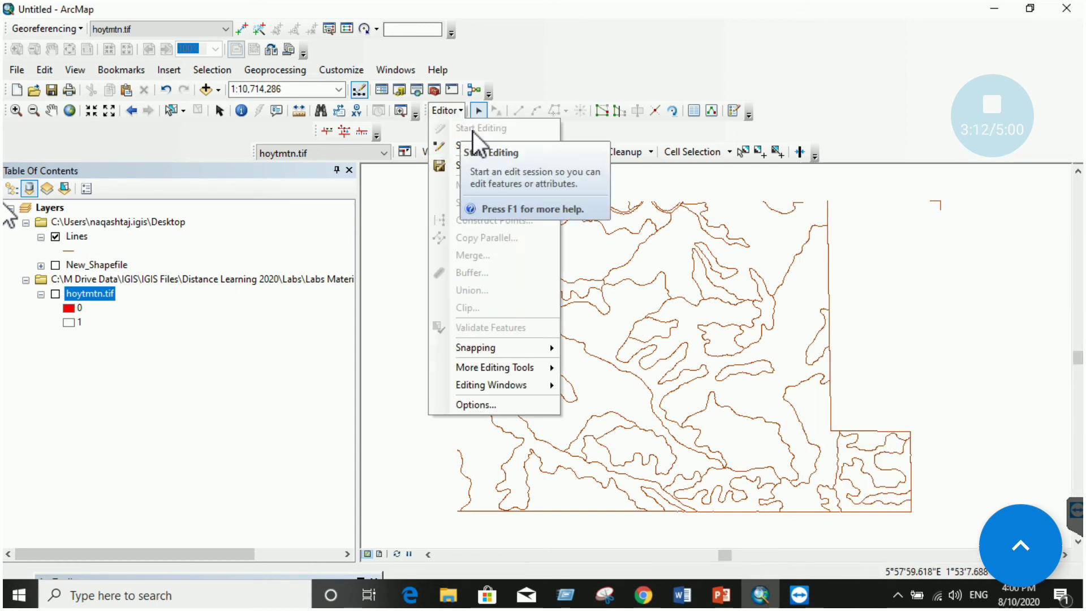
left_click(457, 113)
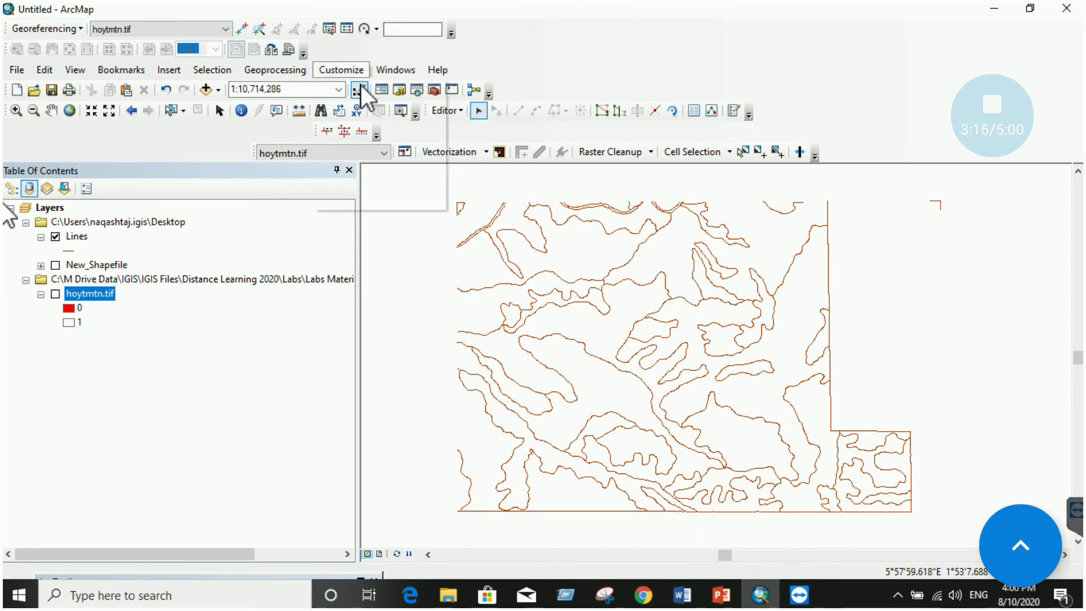
left_click(671, 52)
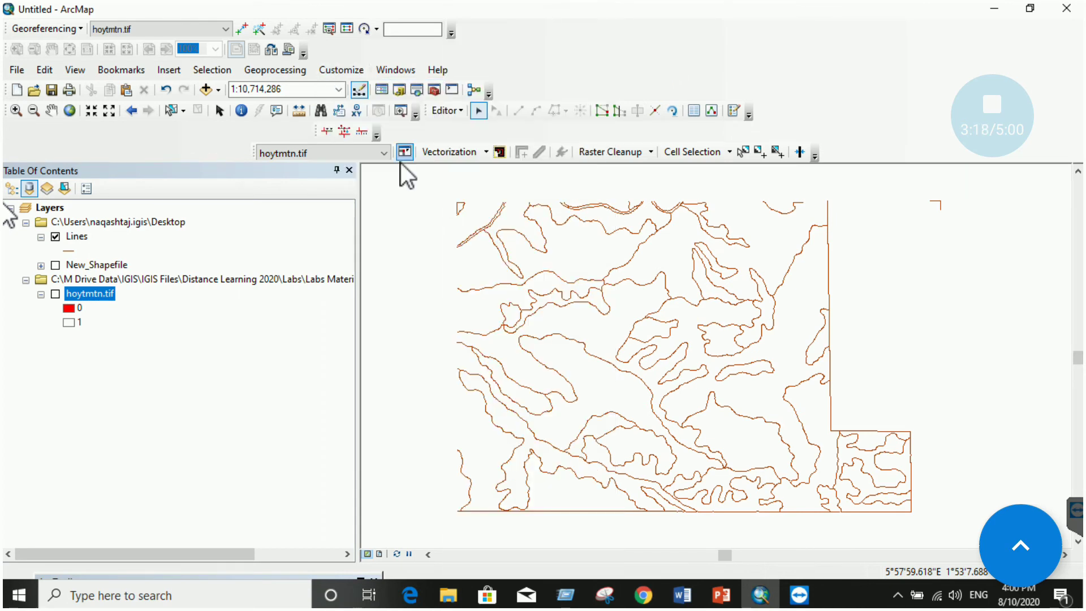
left_click(430, 153)
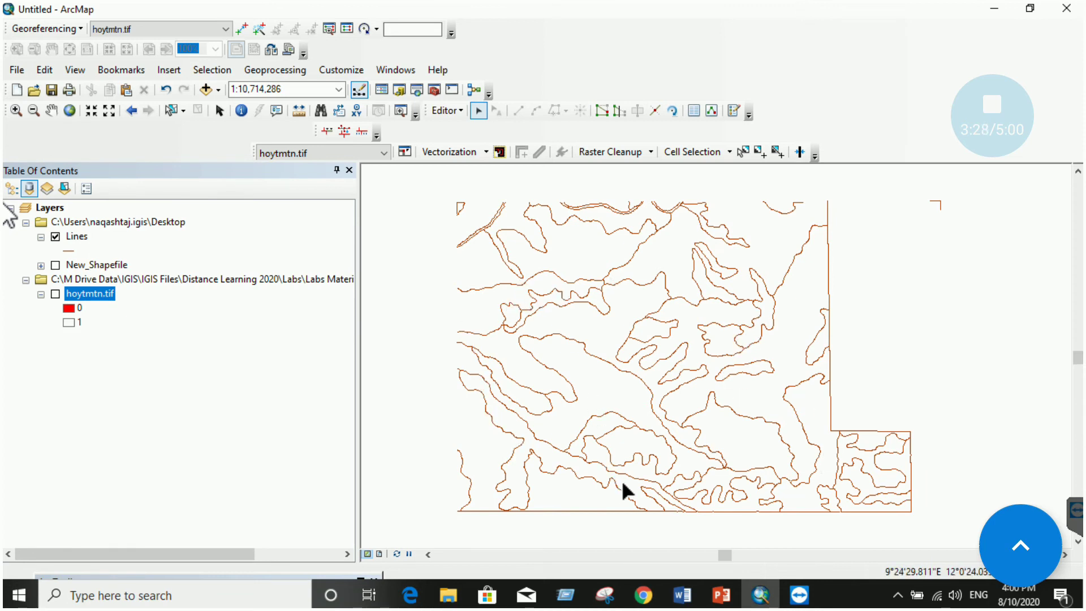
Switch to the chap7 document in Word and read the Task 2 ArcScan vectorization steps through to the start of Task 3
left_click(681, 599)
left_click_drag(323, 358, 497, 356)
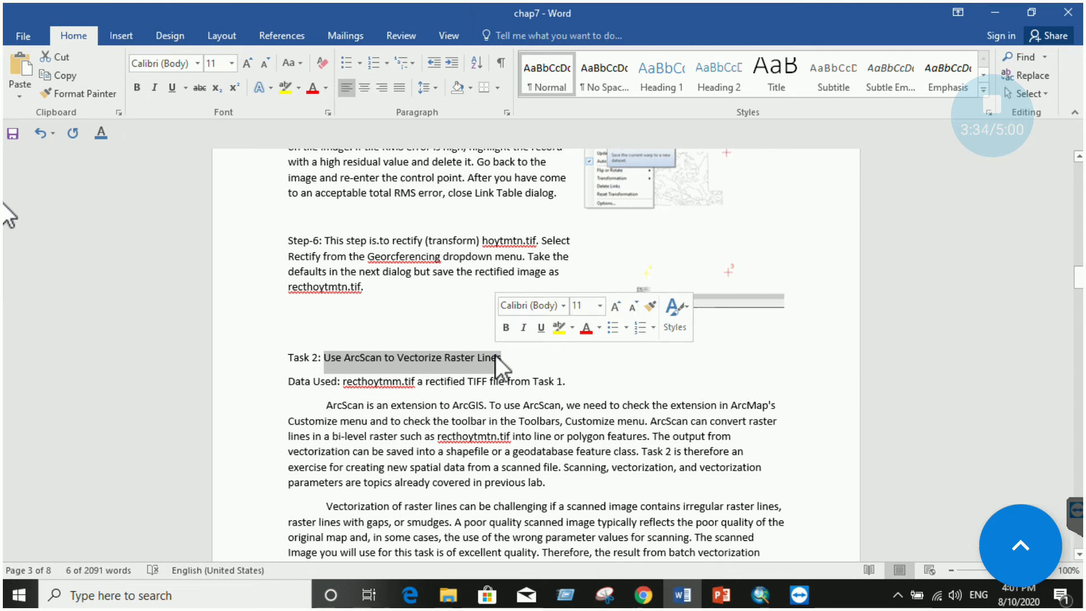
scroll(509, 371, "down", 2)
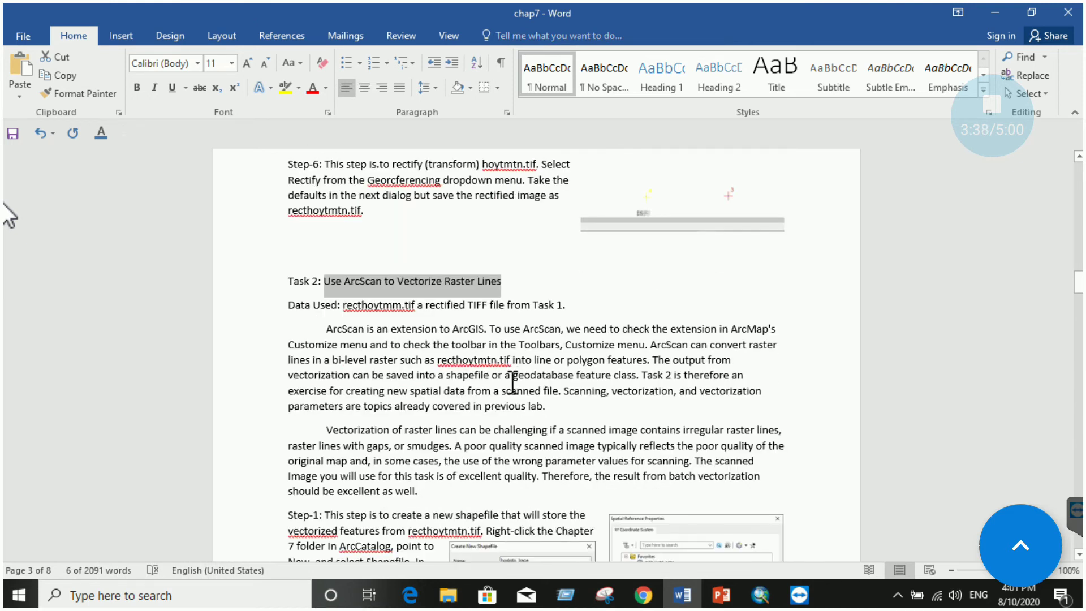
scroll(498, 395, "down", 2)
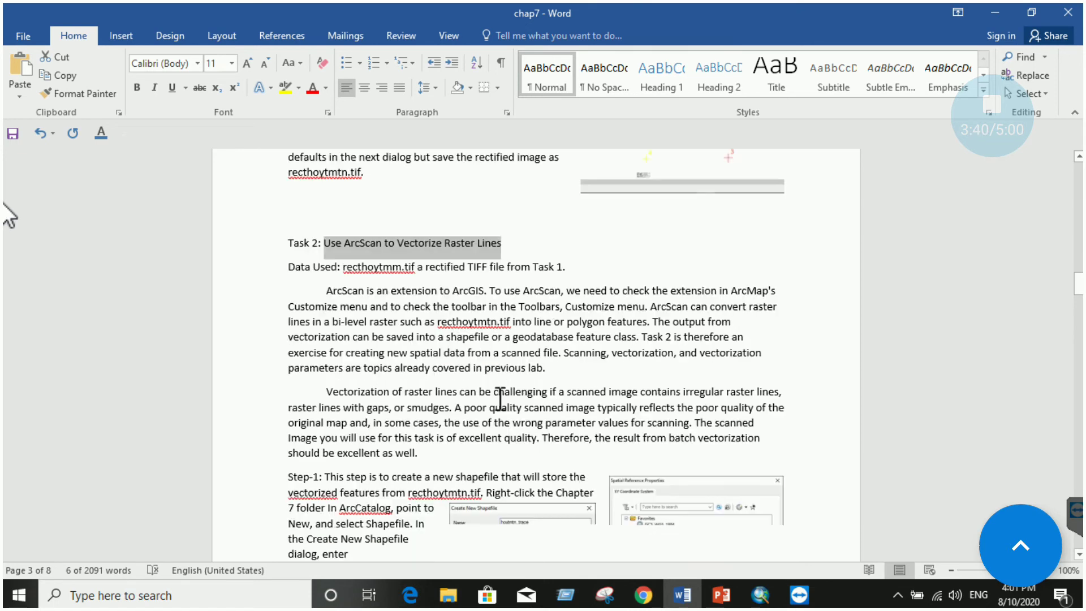
scroll(404, 407, "down", 3)
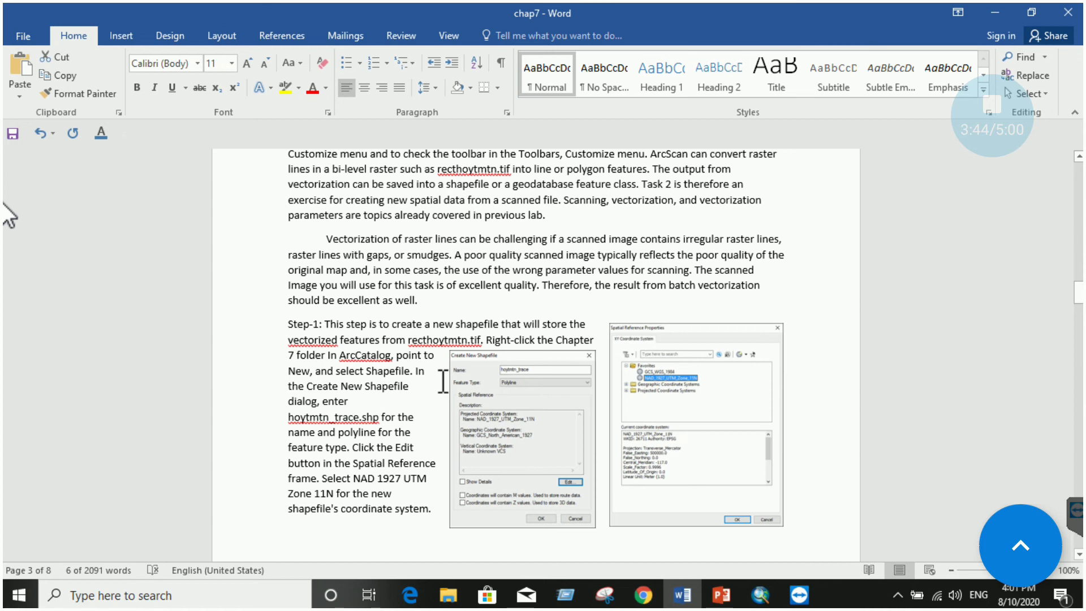
scroll(427, 417, "down", 4)
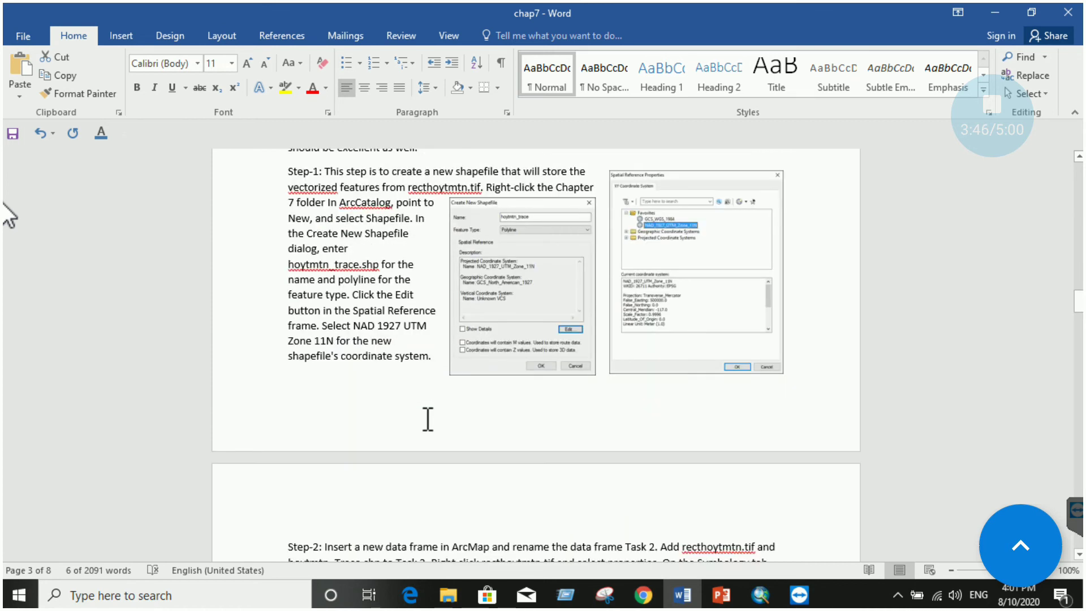
scroll(427, 419, "down", 12)
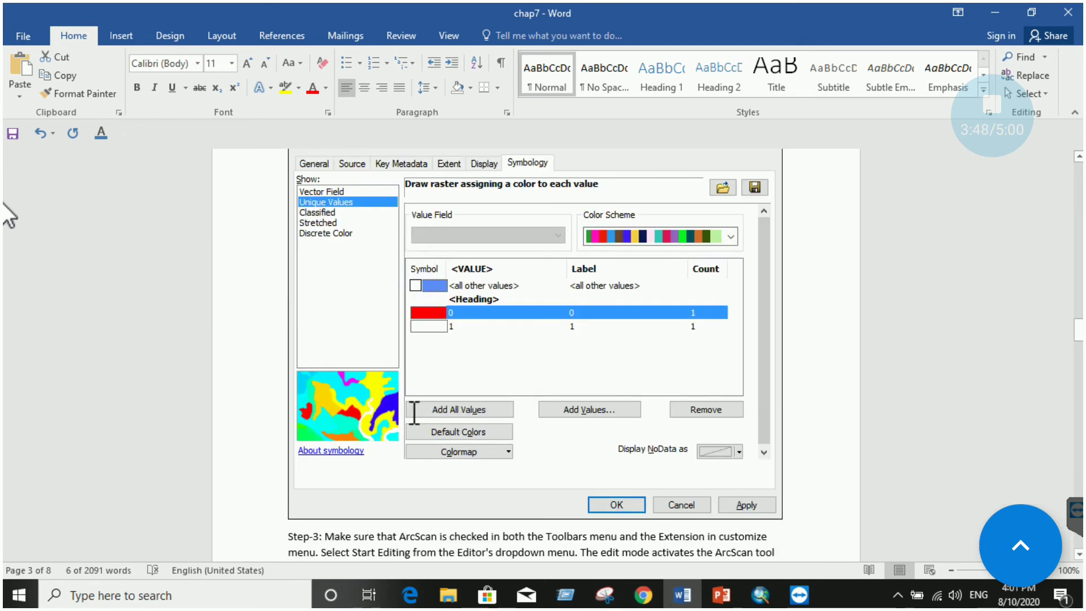
scroll(414, 413, "down", 10)
scroll(452, 446, "down", 9)
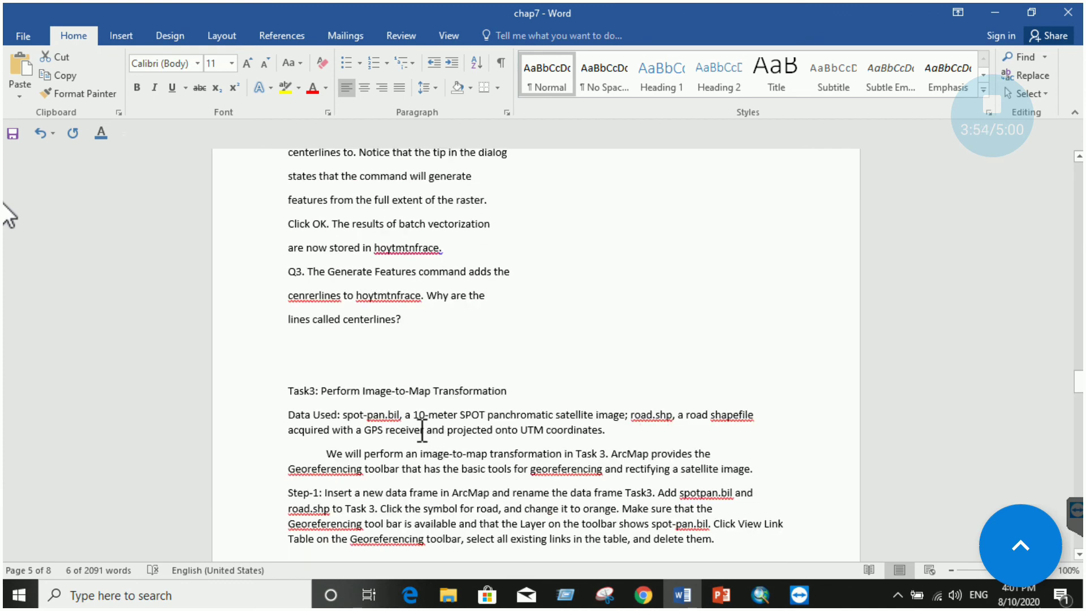
scroll(423, 430, "up", 3)
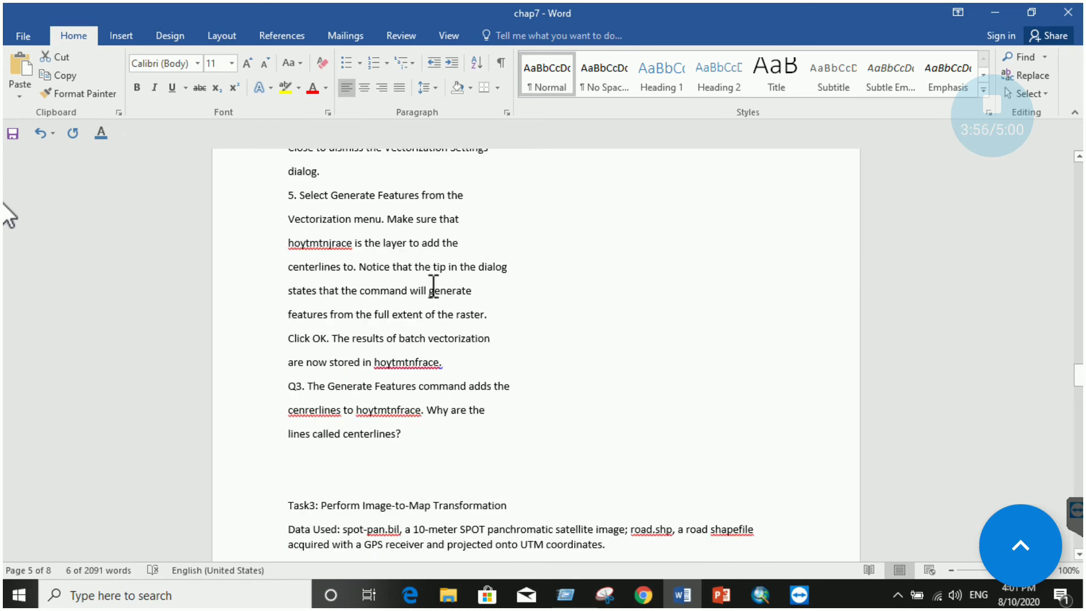
Switch to ArcMap and add the spot-pan.bil image from the chap6 folder to the empty Layers data frame
left_click(759, 596)
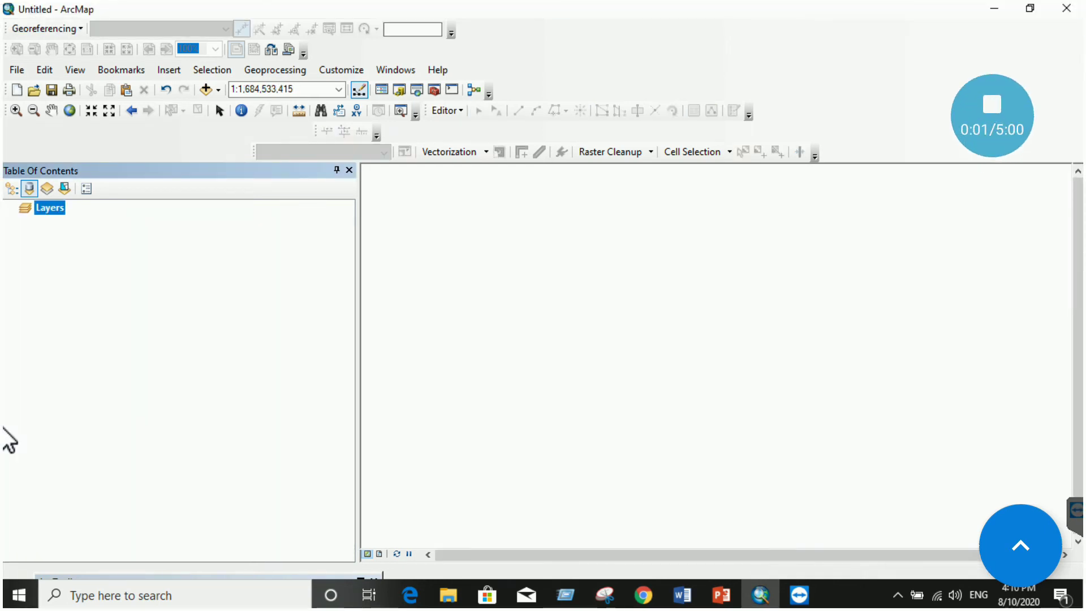
right_click(56, 209)
left_click(80, 219)
left_click(487, 242)
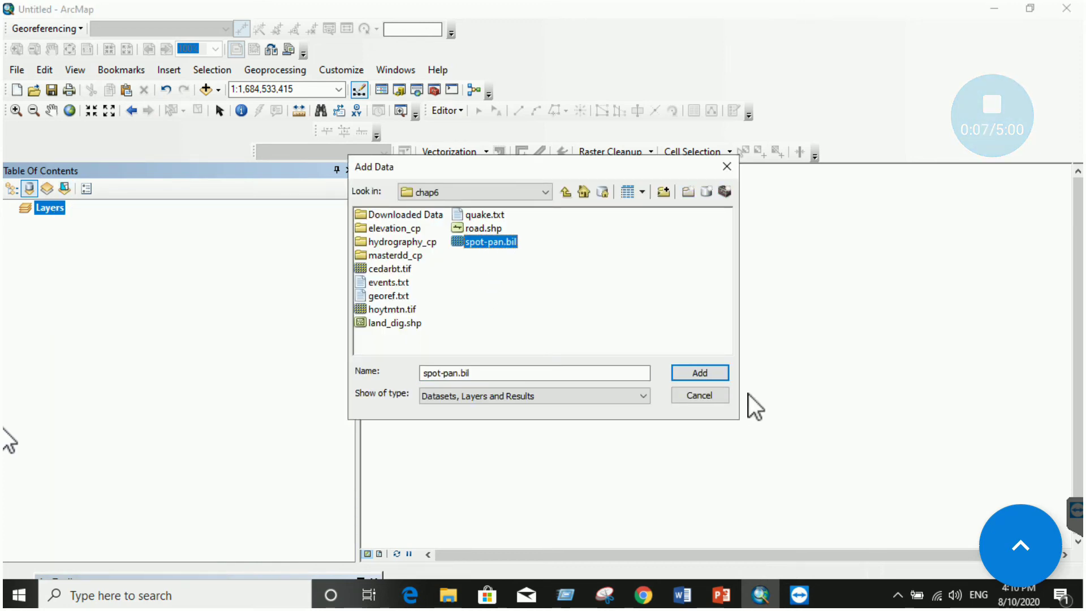
left_click(701, 373)
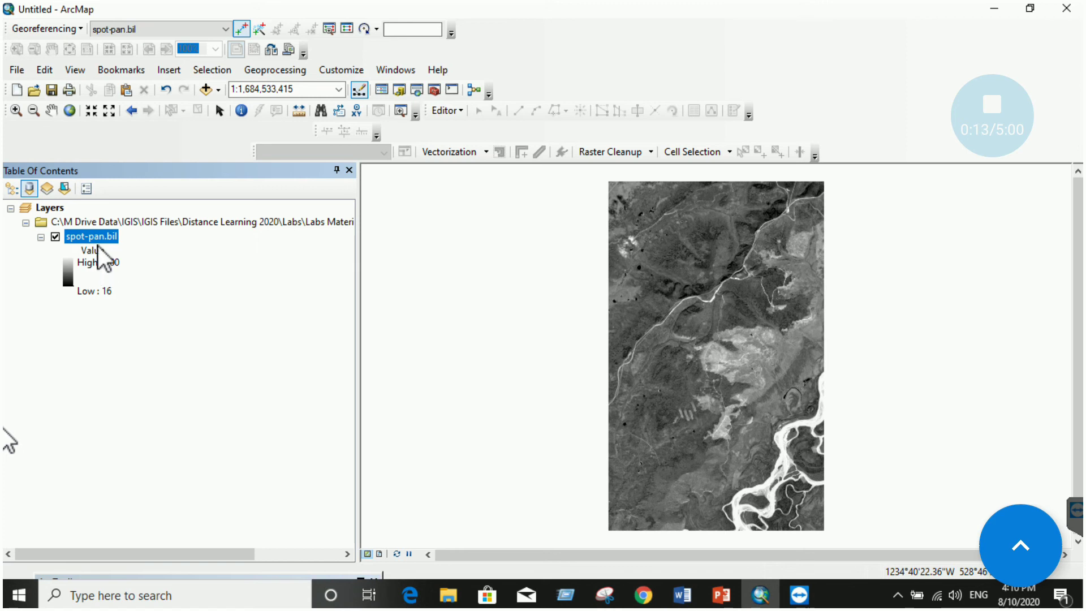
Apply a multicolor green-to-brown-to-white color ramp to the stretched symbology of spot-pan.bil
right_click(100, 239)
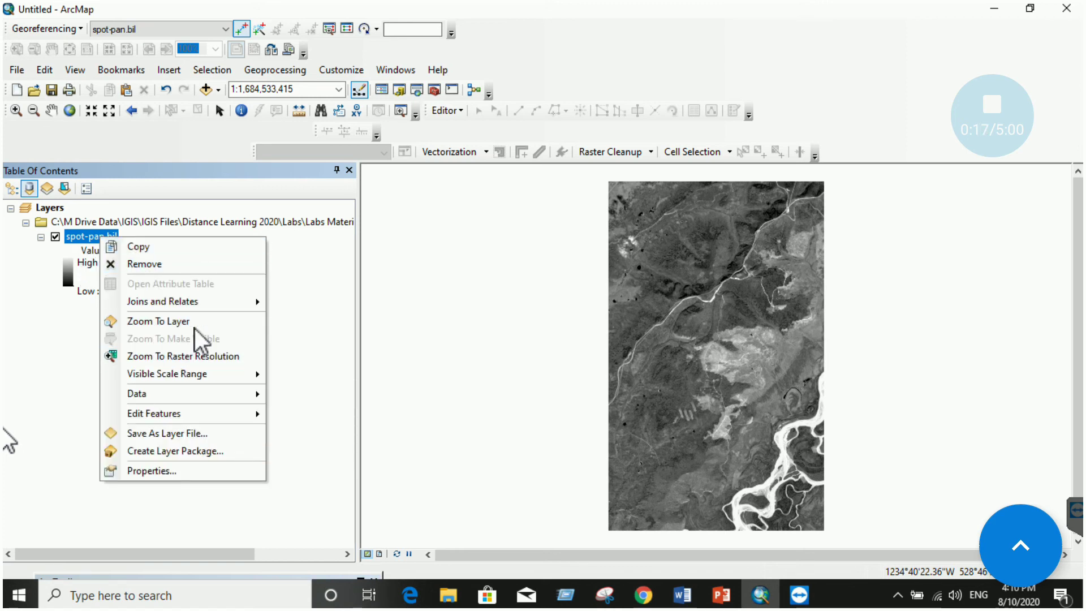
left_click(192, 470)
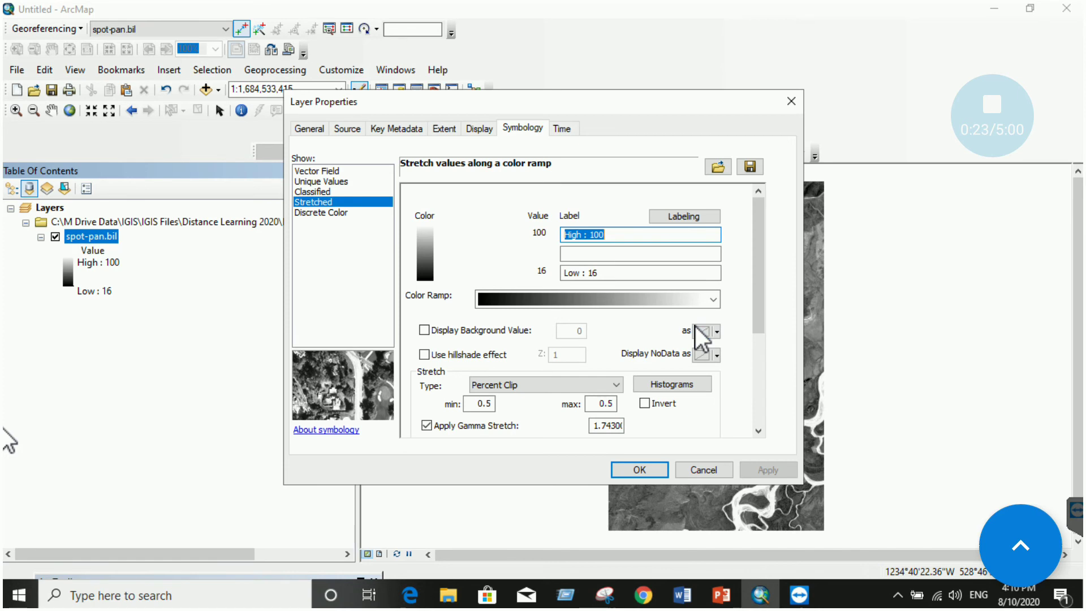
left_click(516, 299)
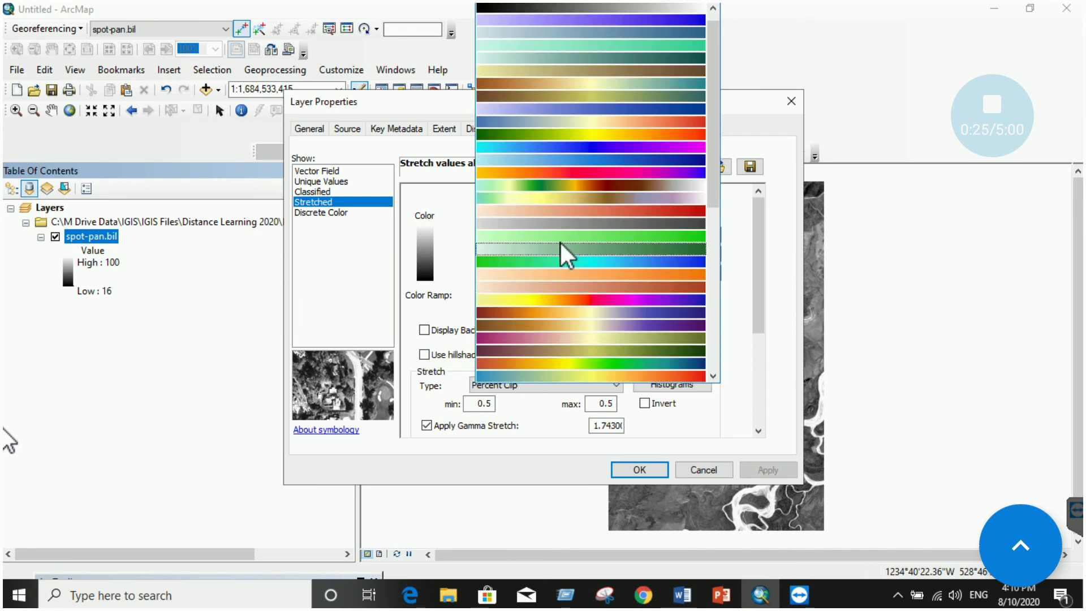
left_click(574, 188)
left_click(744, 470)
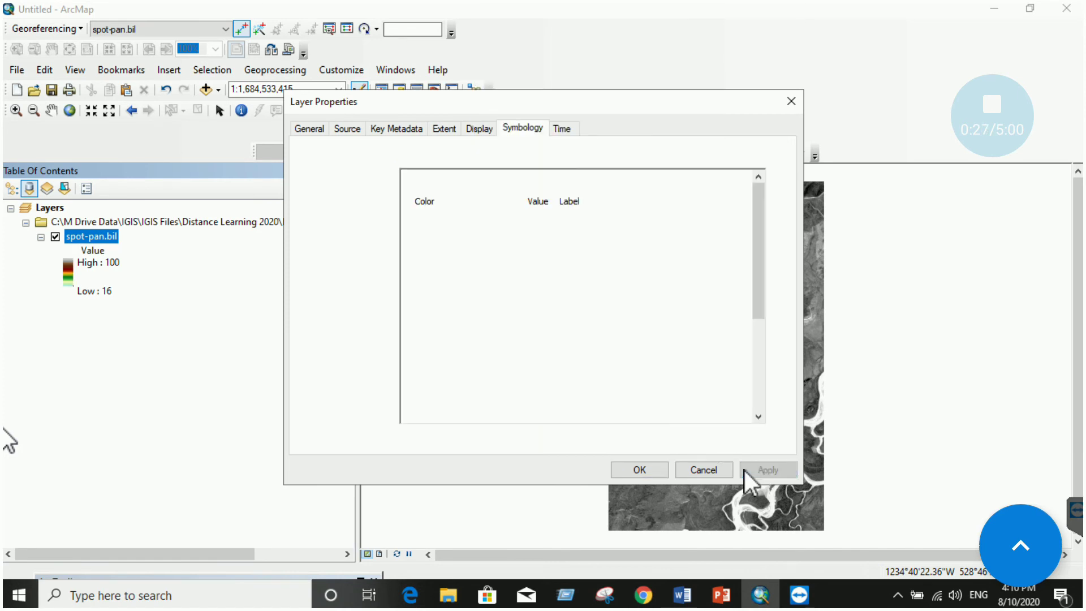
key("Return")
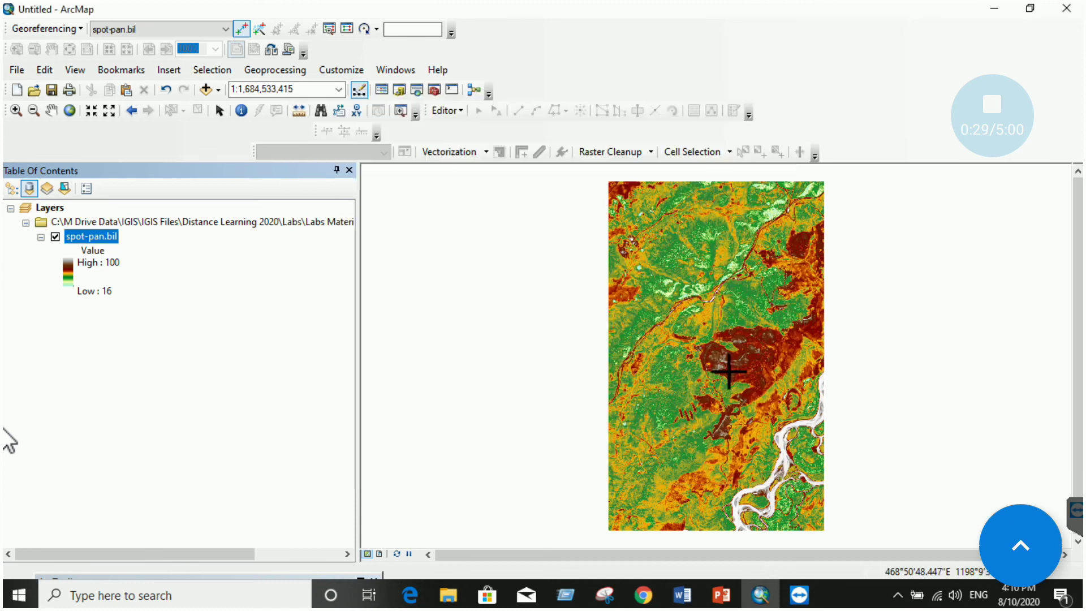
Inspect the recolored image up close and change the color ramp of spot-pan.bil to the magenta-to-dark-red rainbow ramp
scroll(735, 365, "up", 3)
scroll(743, 372, "up", 1)
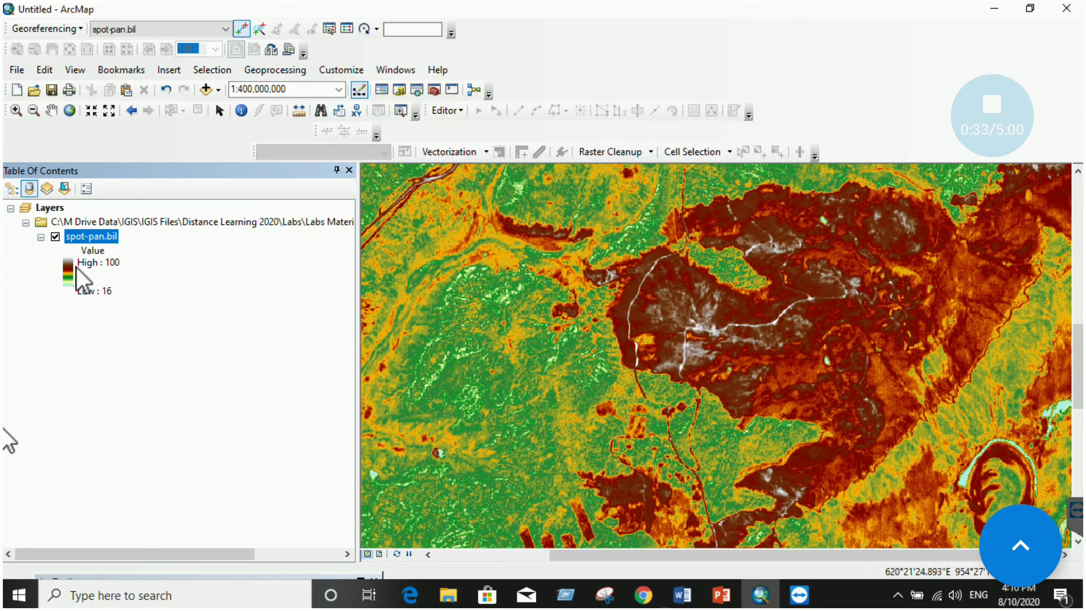
scroll(497, 296, "down", 1)
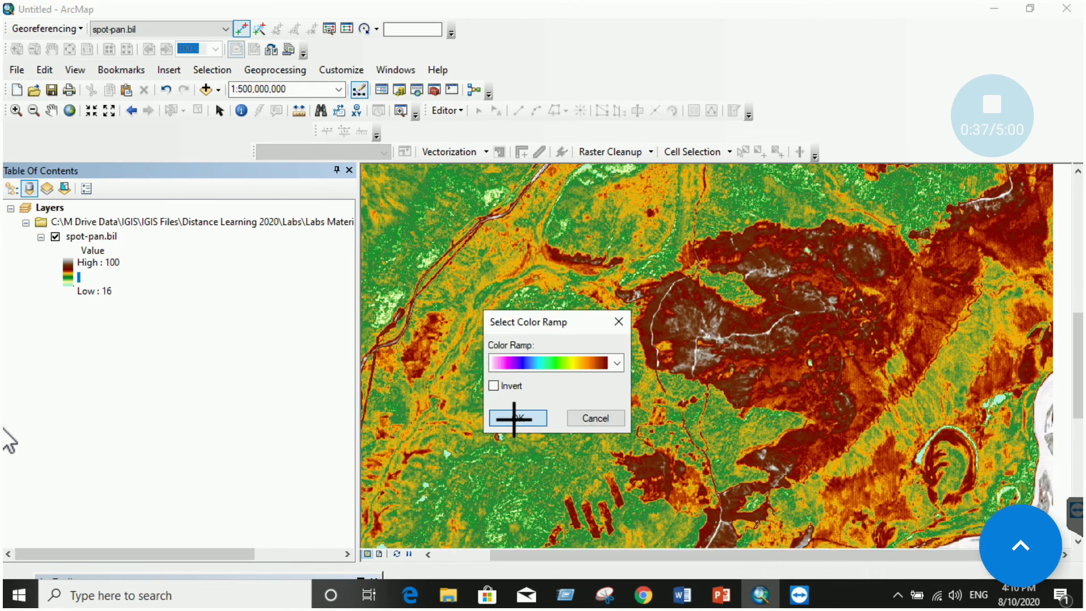
left_click(514, 418)
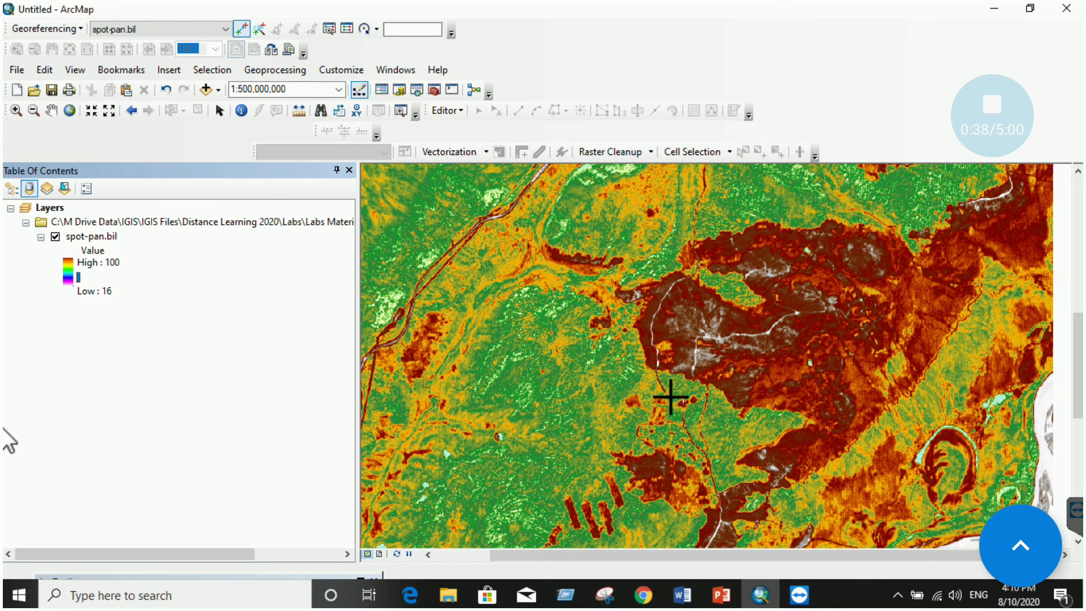
Restore the black-to-white grayscale color ramp for spot-pan.bil
left_click(69, 276)
left_click(589, 393)
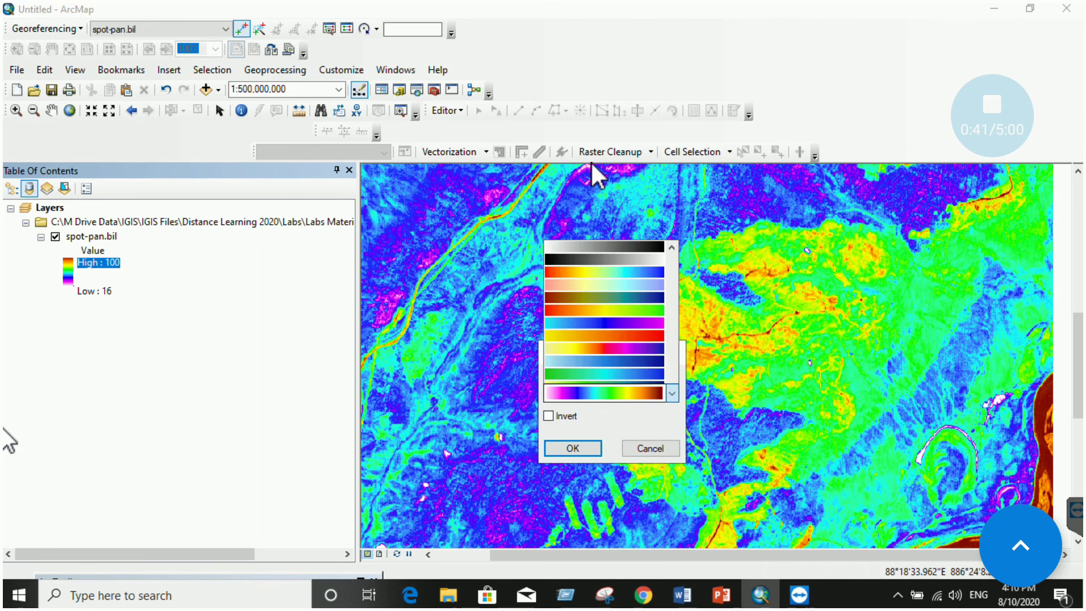
left_click(572, 452)
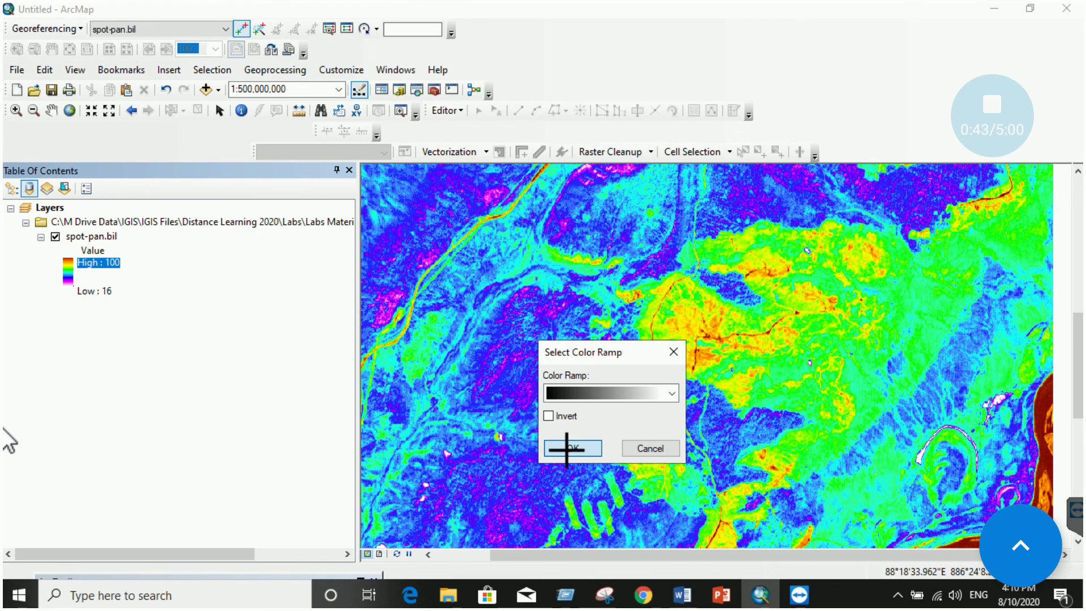
key("Return")
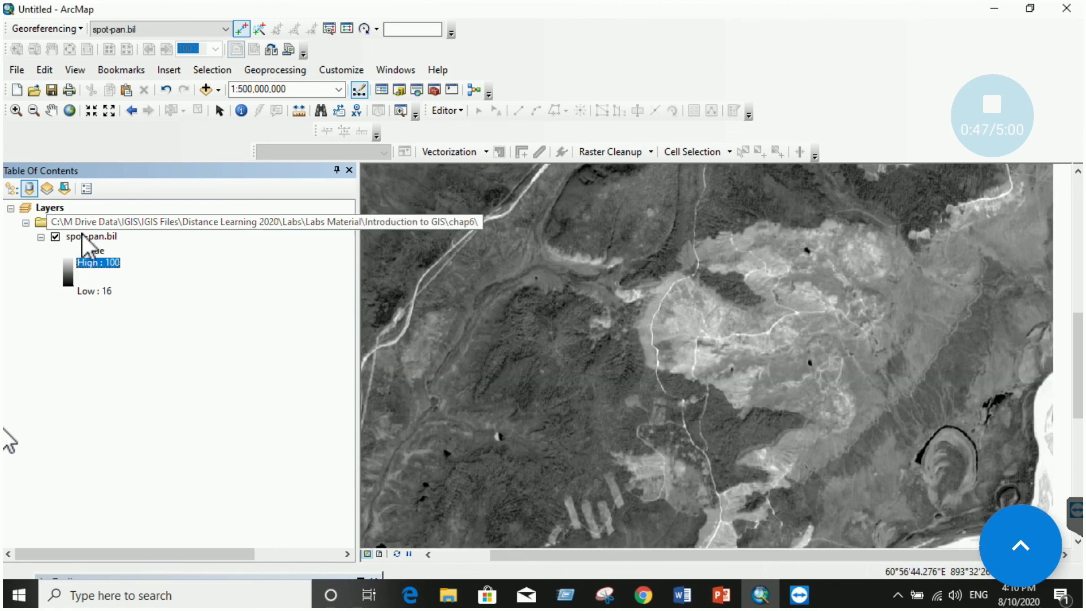
Add the road.shp shapefile from the chap6 folder to the Layers data frame
right_click(63, 209)
left_click(78, 215)
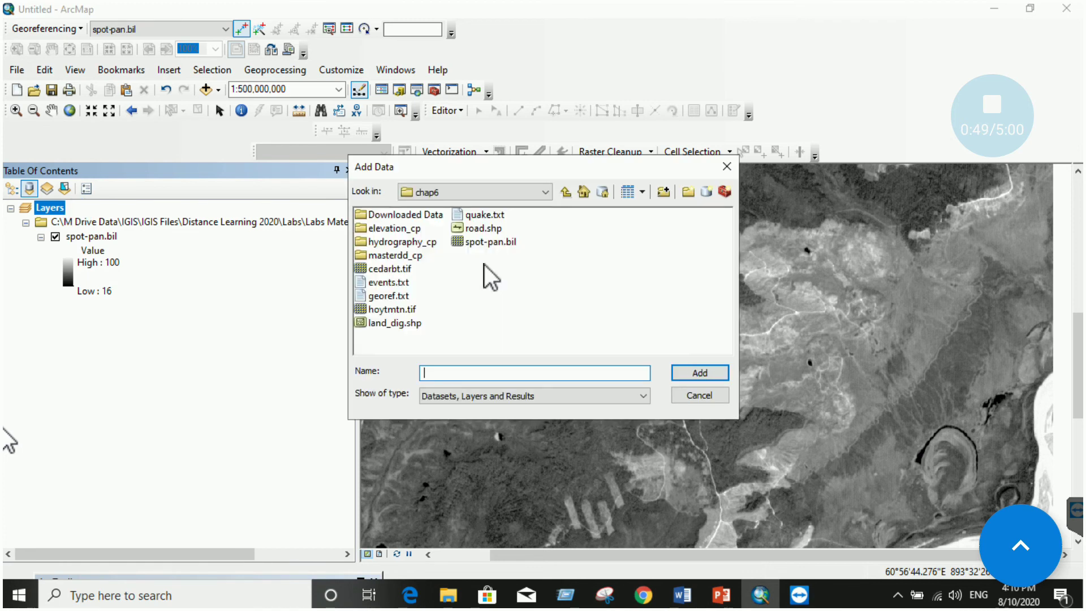
double_click(477, 227)
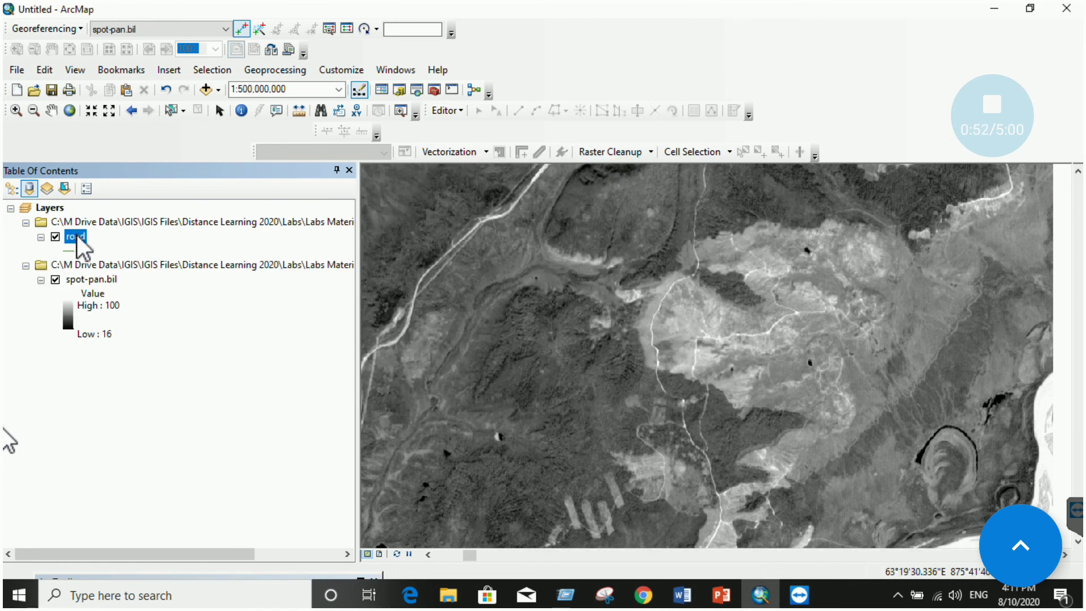
Examine the full extents of the road and spot-pan.bil layers and the image-to-map transformation topic on the PowerPoint outline slide
right_click(79, 243)
left_click(131, 325)
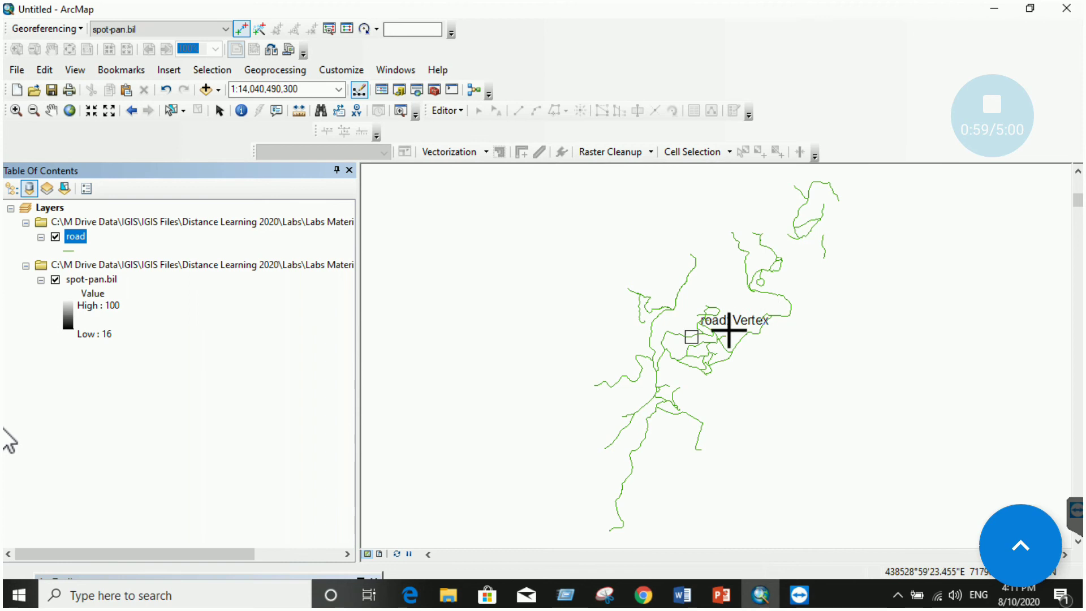
right_click(97, 279)
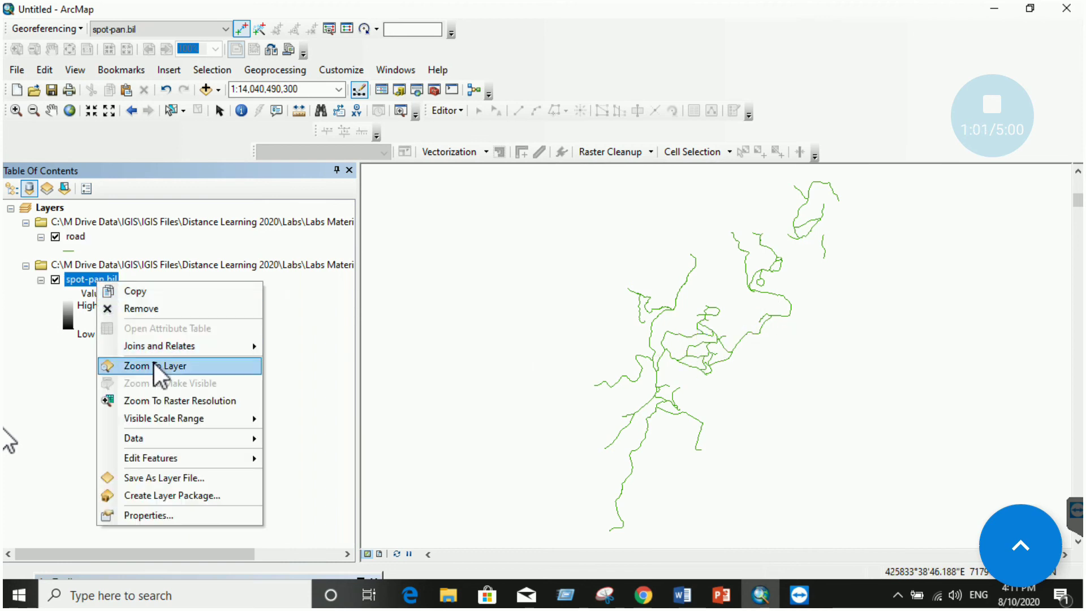
left_click(154, 366)
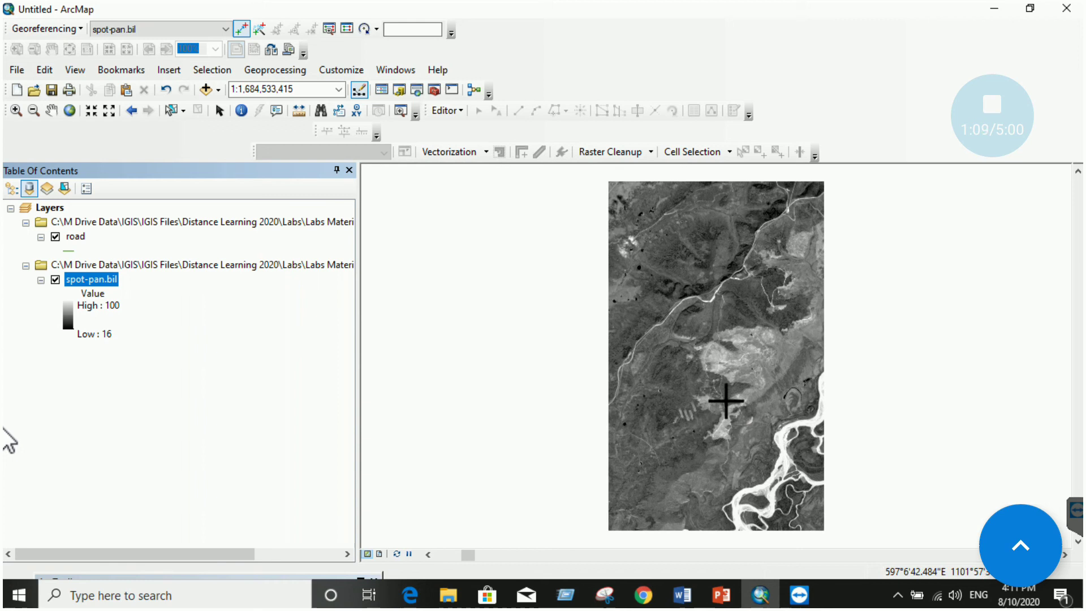
left_click(721, 594)
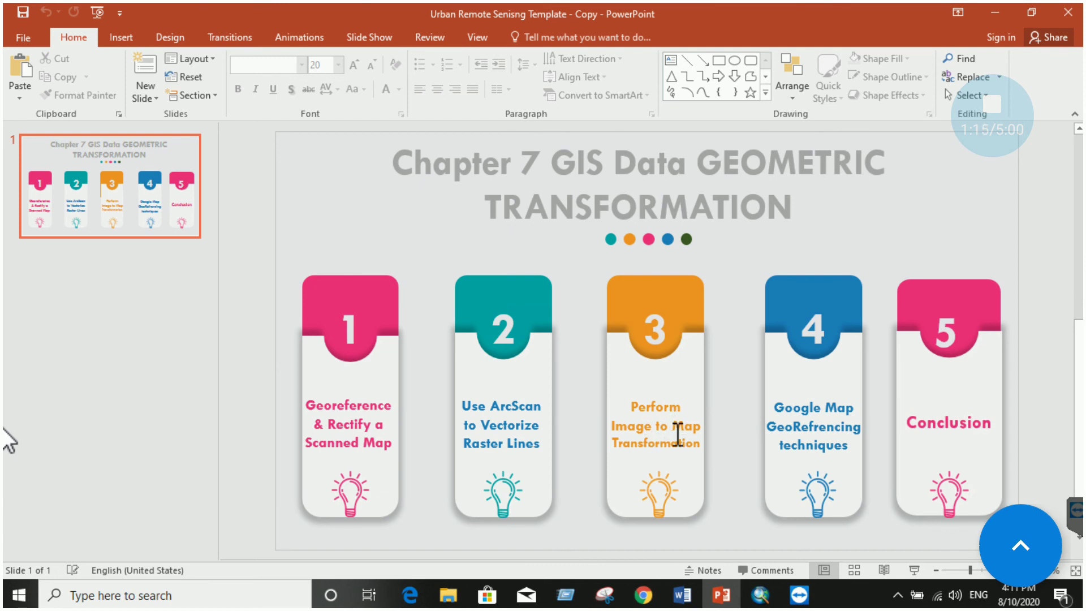
left_click(760, 594)
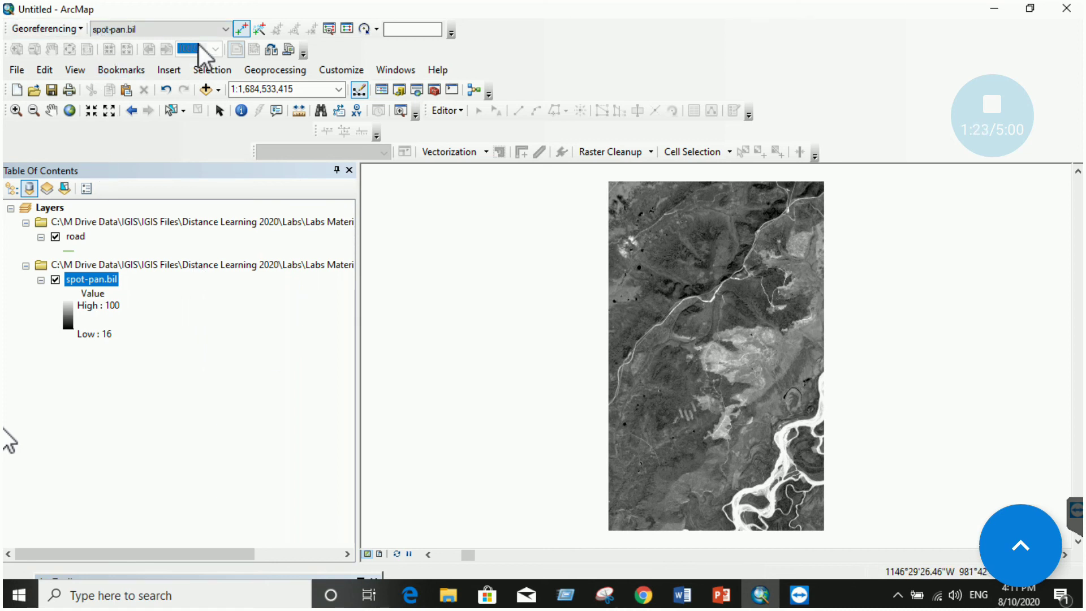
Add a control point link from the road junction on the spot-pan.bil image to the matching endpoint in the road layer
left_click(247, 35)
scroll(719, 378, "down", 4)
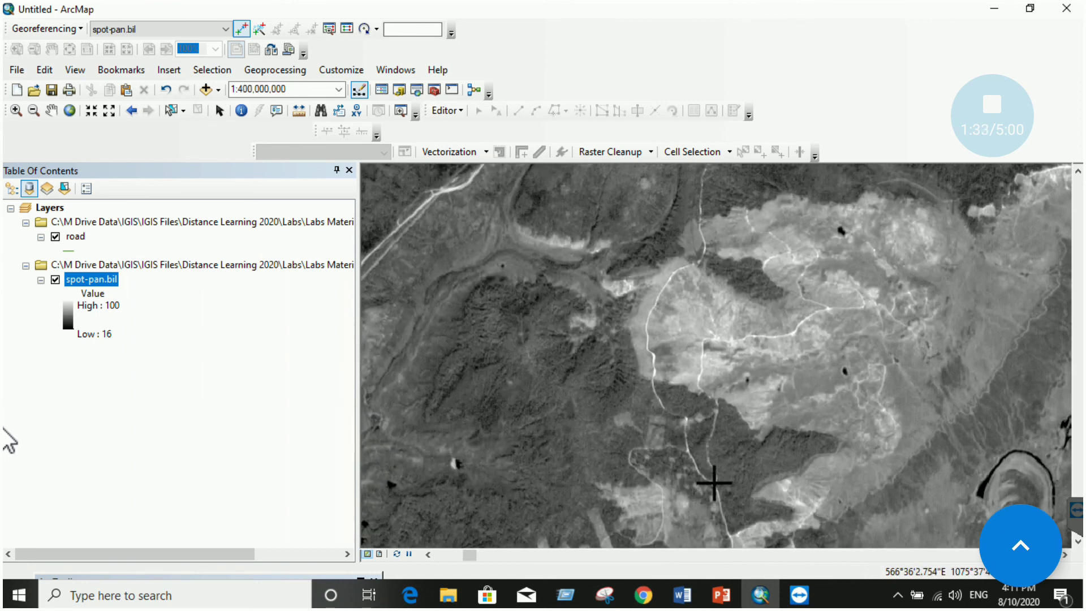
left_click(713, 483)
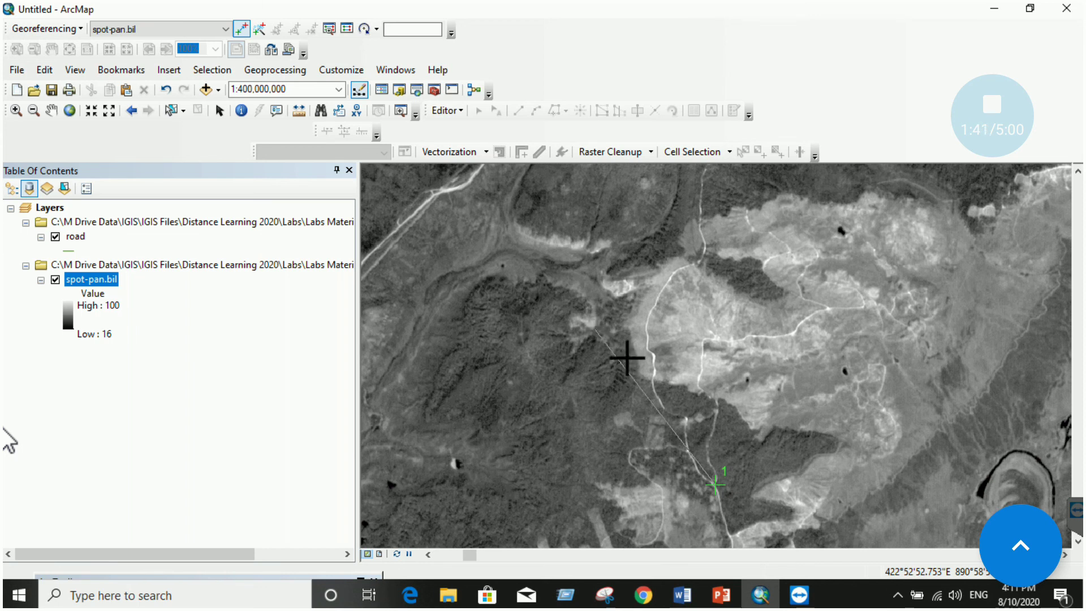
left_click(716, 483)
right_click(76, 237)
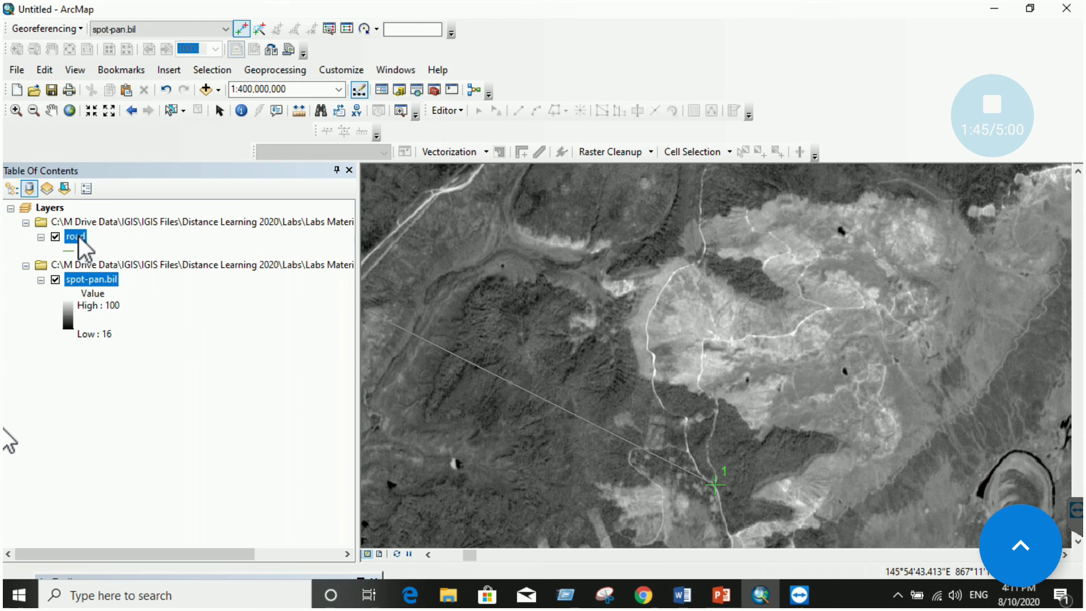
left_click(135, 318)
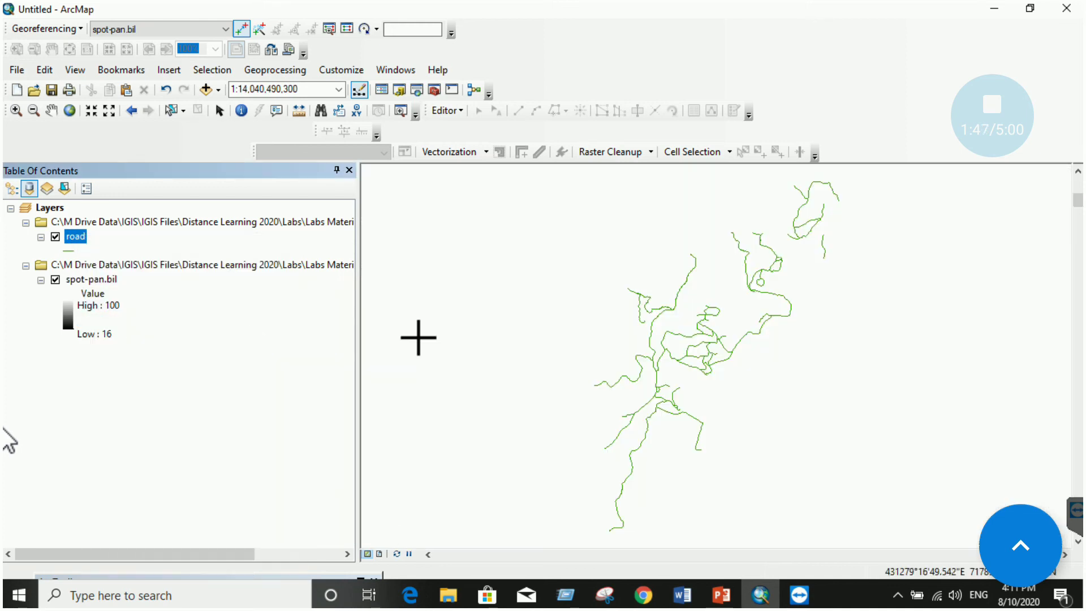
scroll(659, 366, "down", 3)
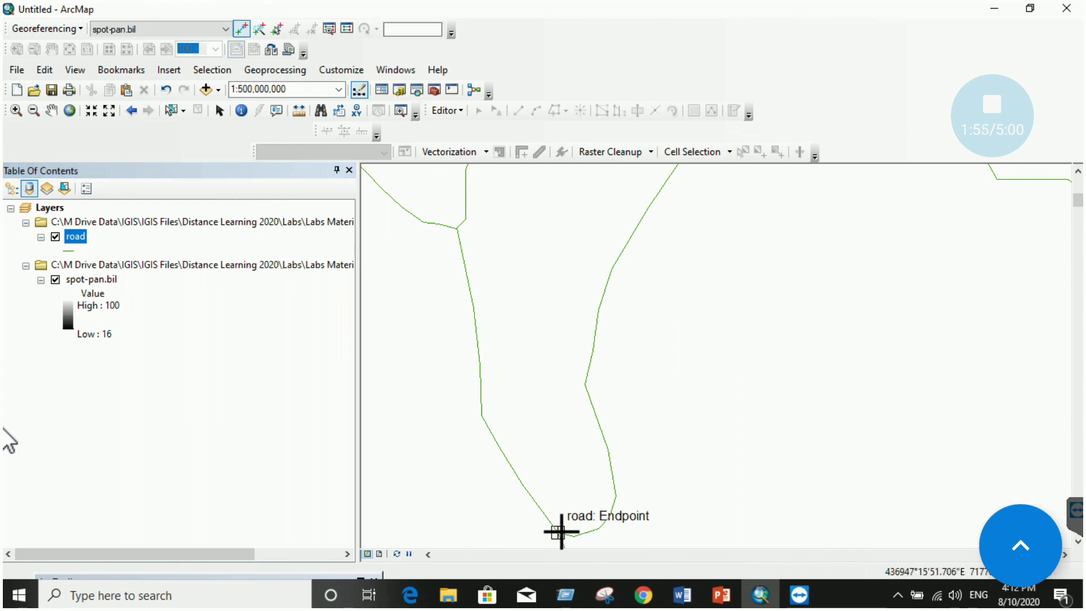
left_click(558, 531)
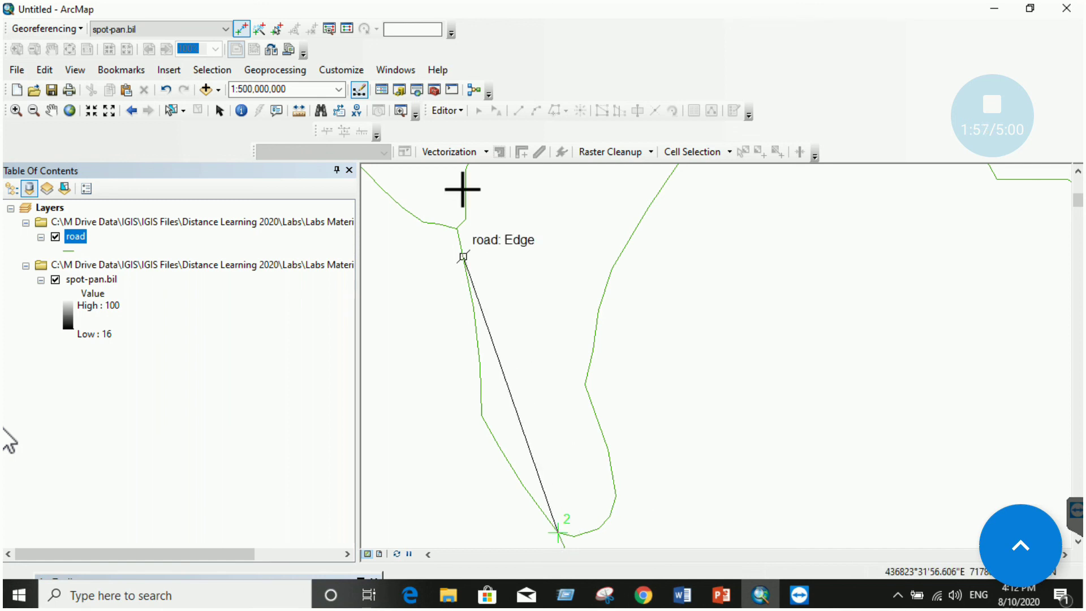
Enable link 1 in the georeferencing link table and cancel the stray second control point
left_click(347, 29)
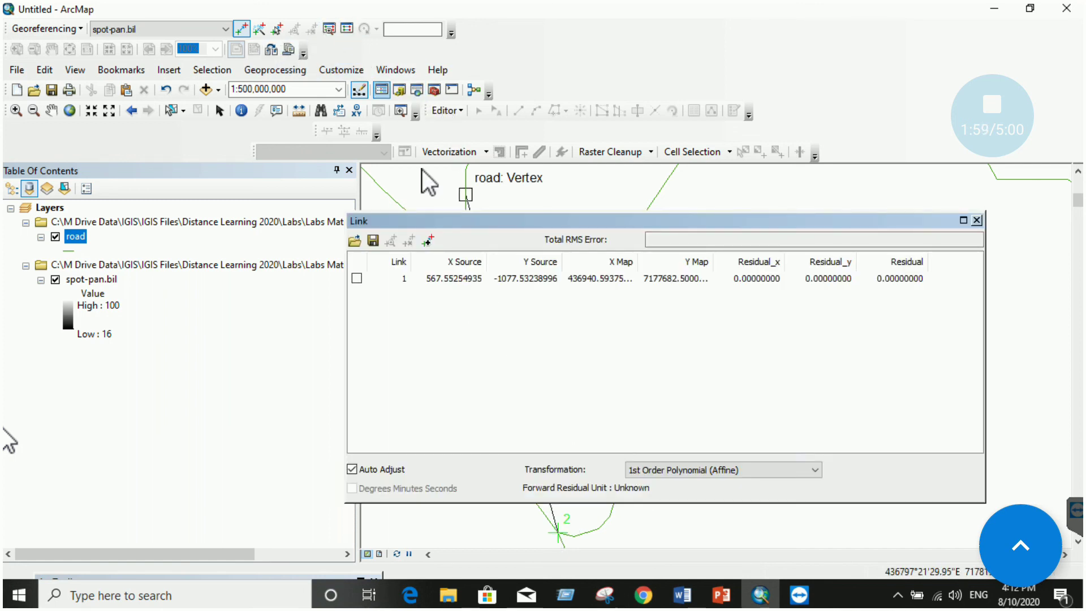
left_click(357, 280)
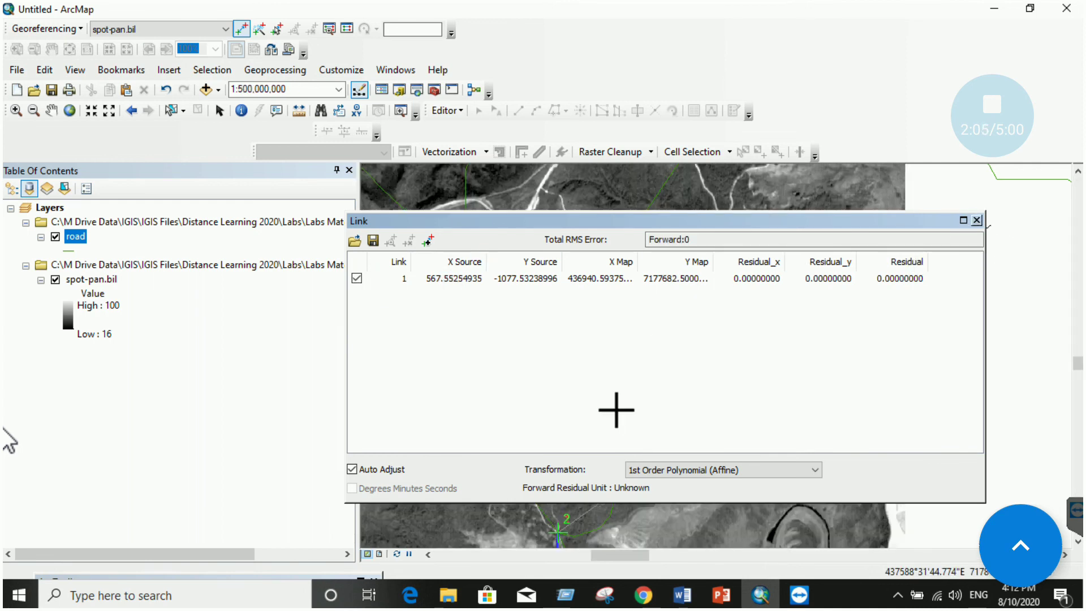
scroll(616, 413, "up", 2)
left_click(616, 414)
right_click(592, 419)
left_click(641, 462)
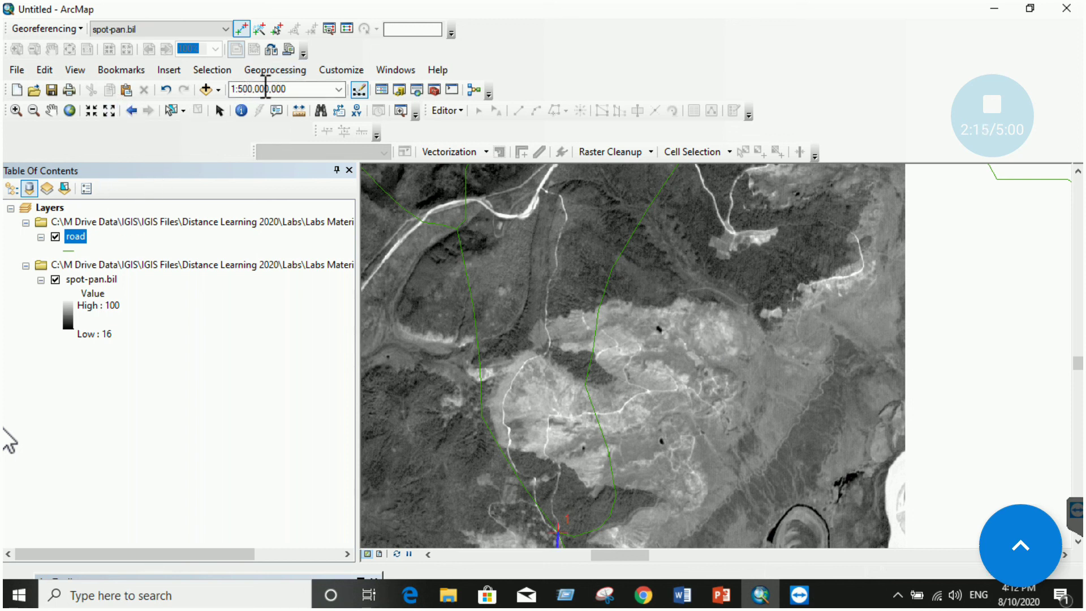
Give the road layer the red Highway line symbol with a width of 6
left_click(70, 250)
left_click(390, 210)
left_click(703, 257)
left_click(705, 259)
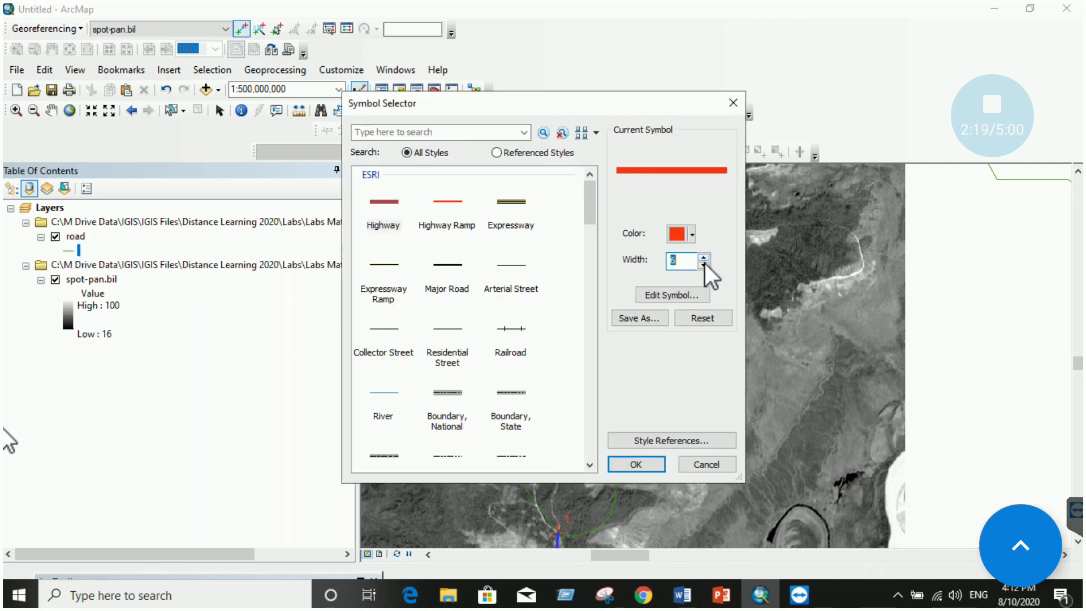
left_click(635, 465)
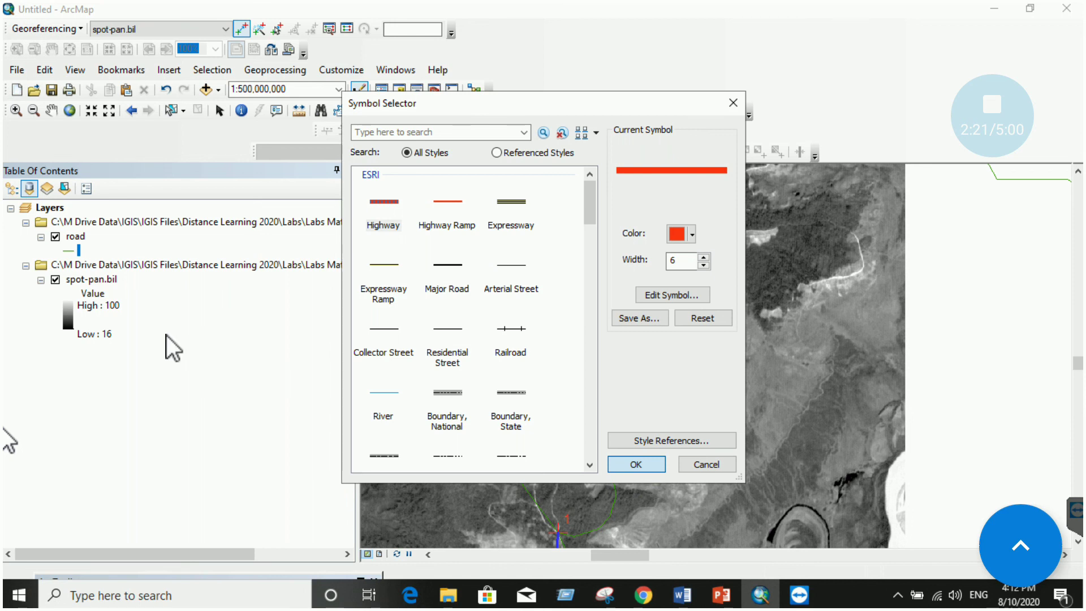
Reduce the road layer's line width to a thin red line so the image roads beneath can be compared
right_click(108, 279)
left_click(167, 362)
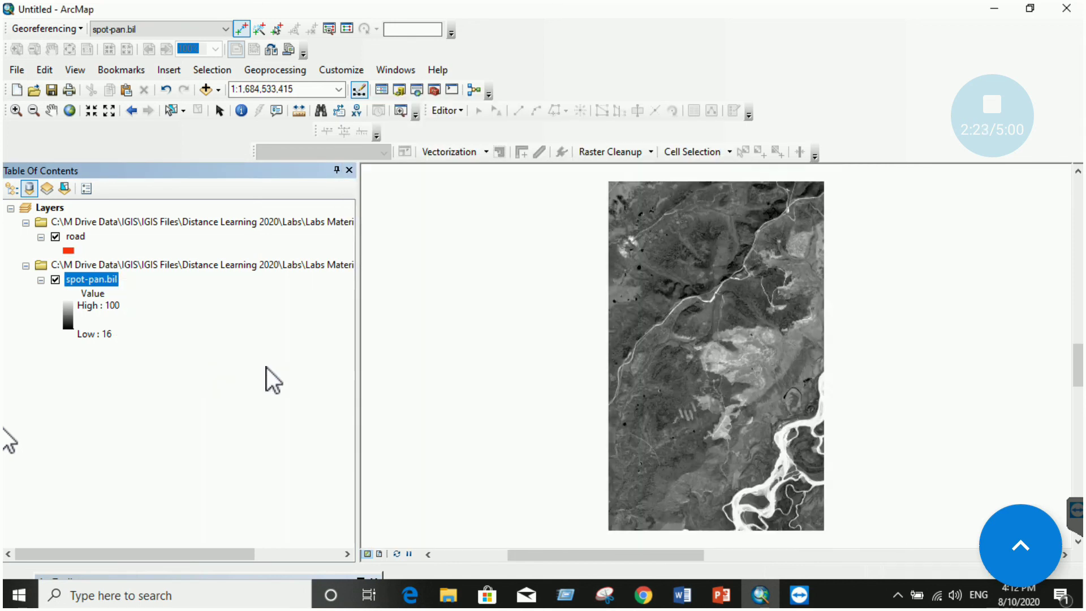
left_click(718, 396)
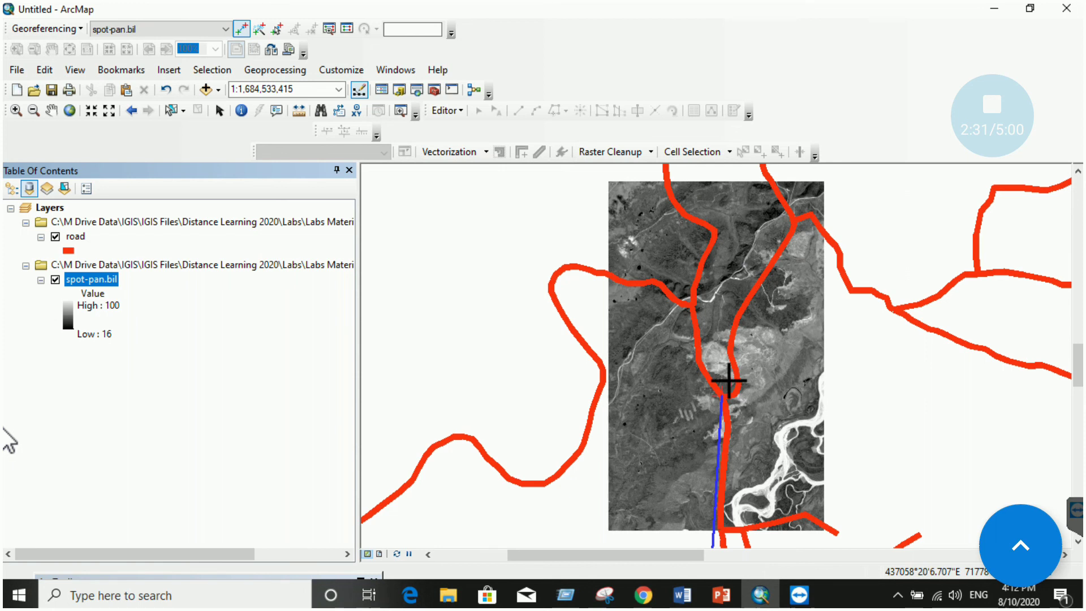
scroll(727, 382, "down", 5)
left_click(69, 251)
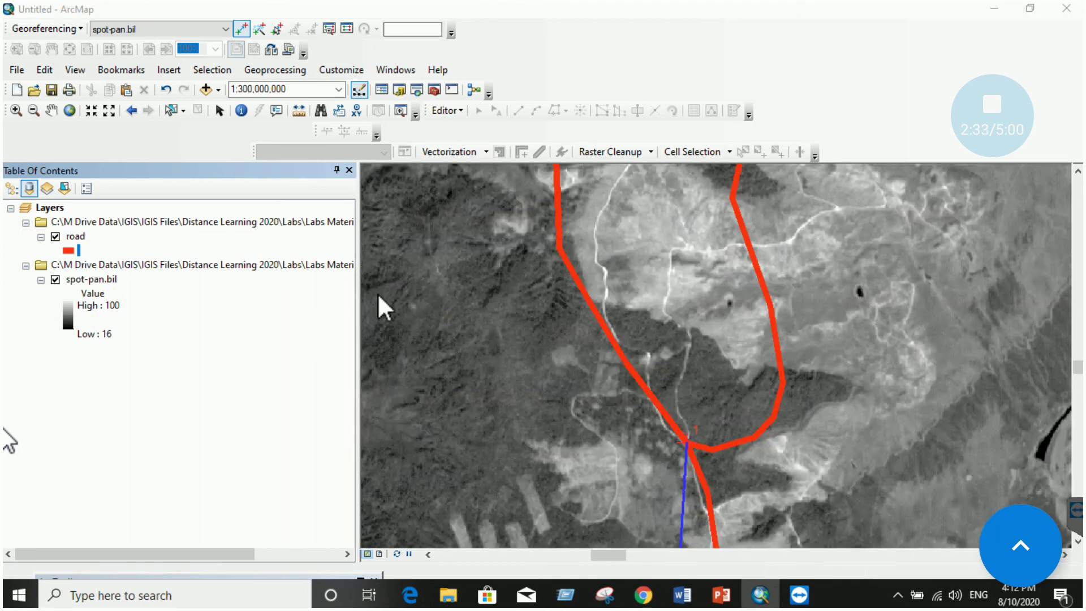
left_click(705, 266)
left_click(705, 266)
left_click(705, 266)
left_click(705, 266)
left_click(635, 464)
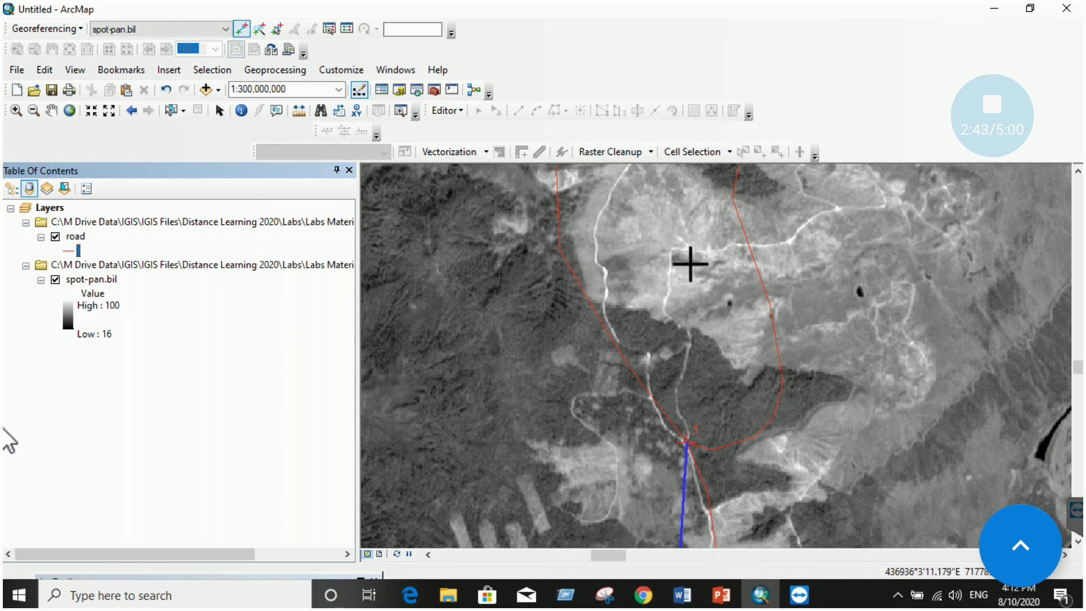
Compare the red road lines with the roads on the spot-pan.bil image around the first control point
scroll(743, 340, "down", 1)
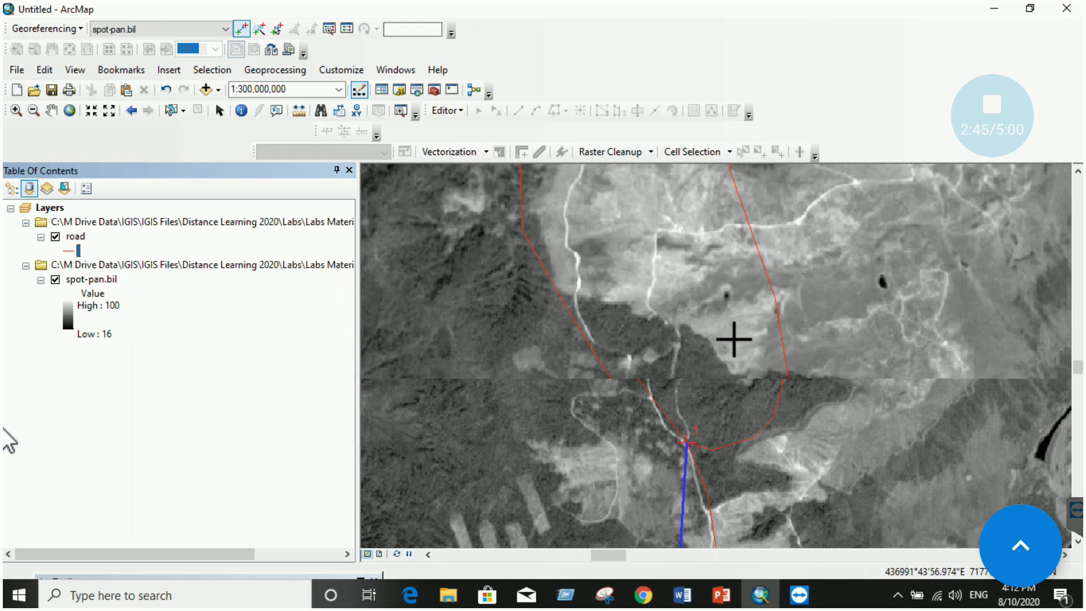
scroll(753, 323, "up", 2)
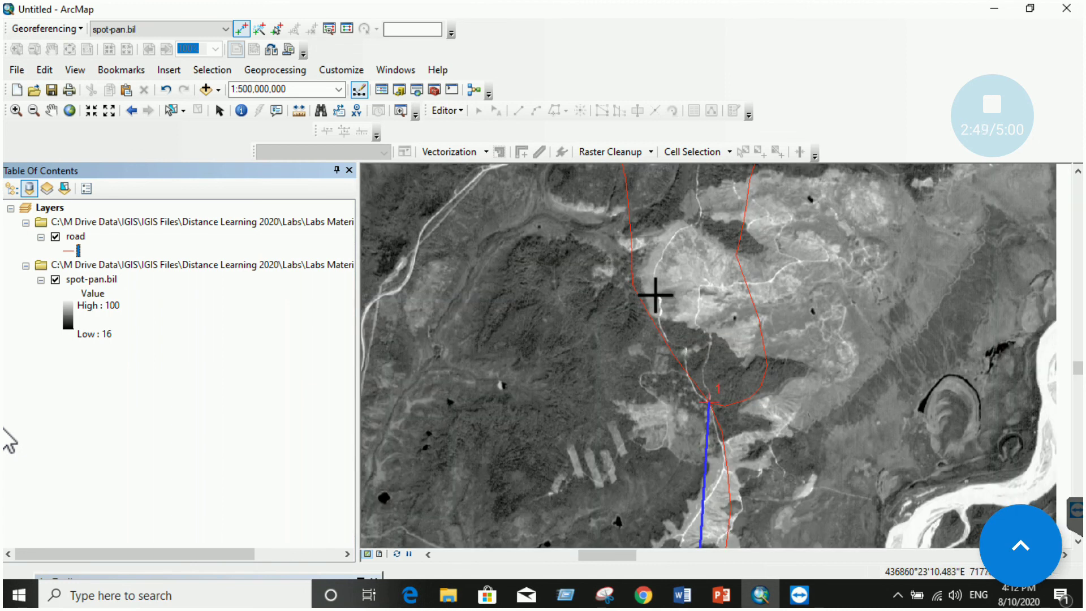
left_click(655, 291)
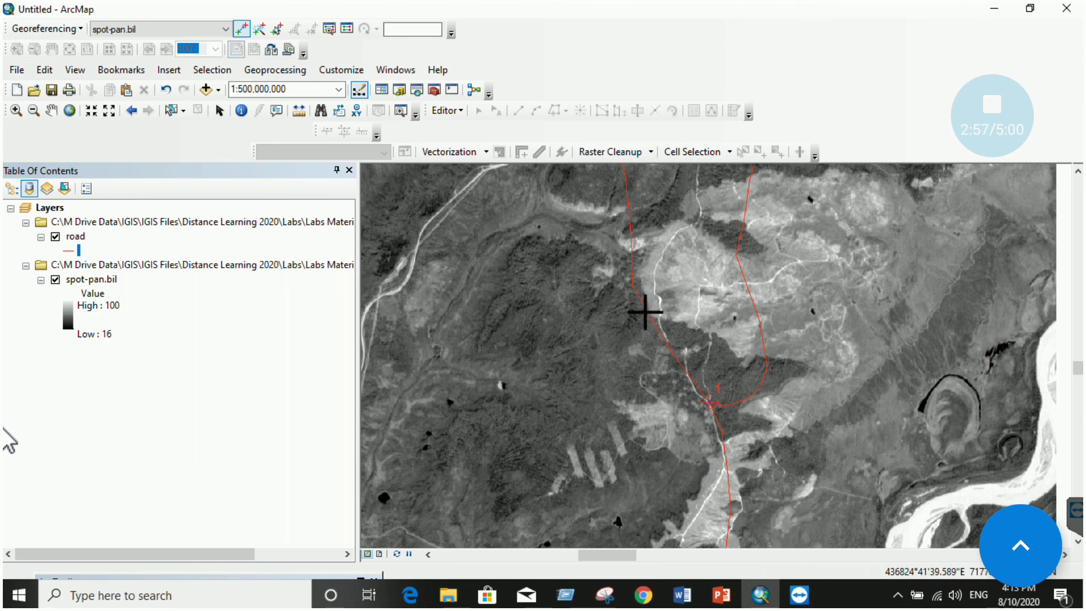
scroll(687, 326, "down", 1)
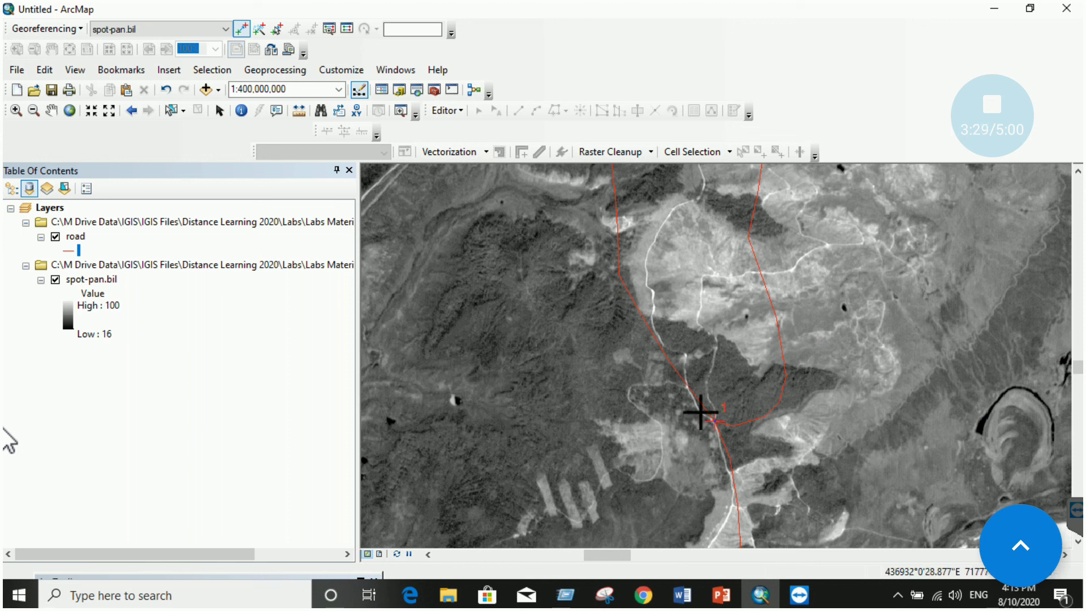
Switch to PowerPoint and review the fourth topic, Google Map georeferencing techniques, on the chapter outline slide
left_click(721, 595)
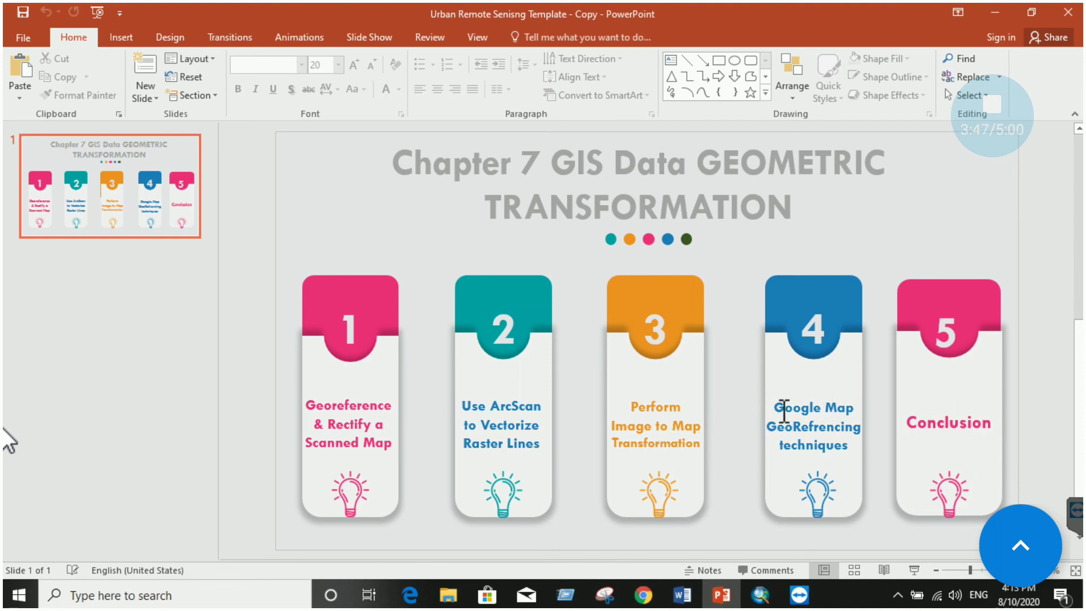
mouse_move(783, 411)
left_mouse_down()
mouse_move(823, 411)
mouse_move(854, 446)
left_mouse_up()
left_click(879, 458)
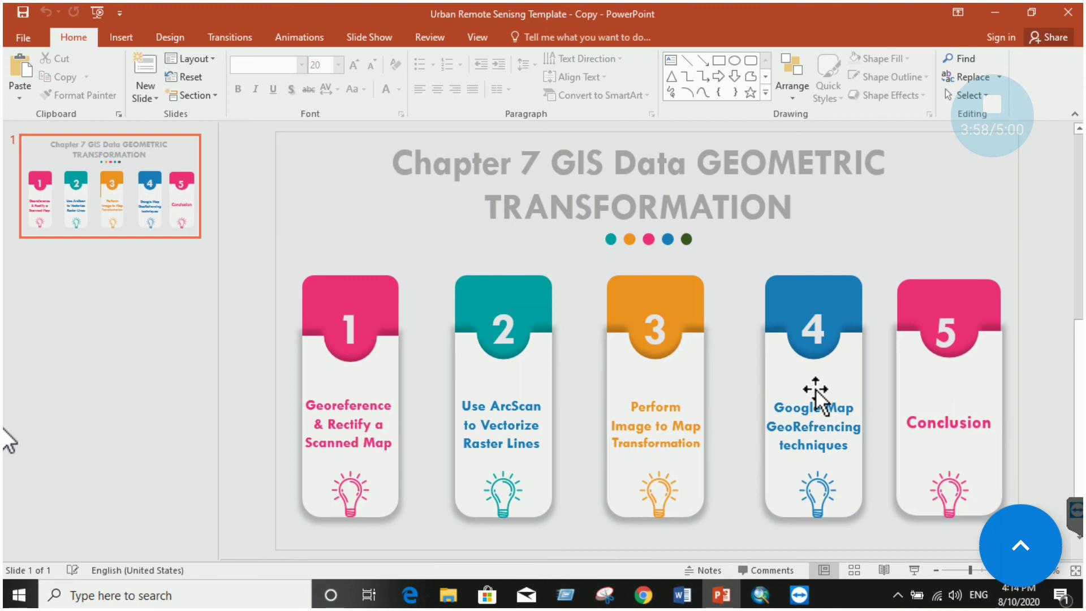
Switch to the chap7 Word document and review the instructions on adding links, rectifying spot-pan.bil and updating control point coordinates
left_click(694, 603)
scroll(572, 344, "down", 4)
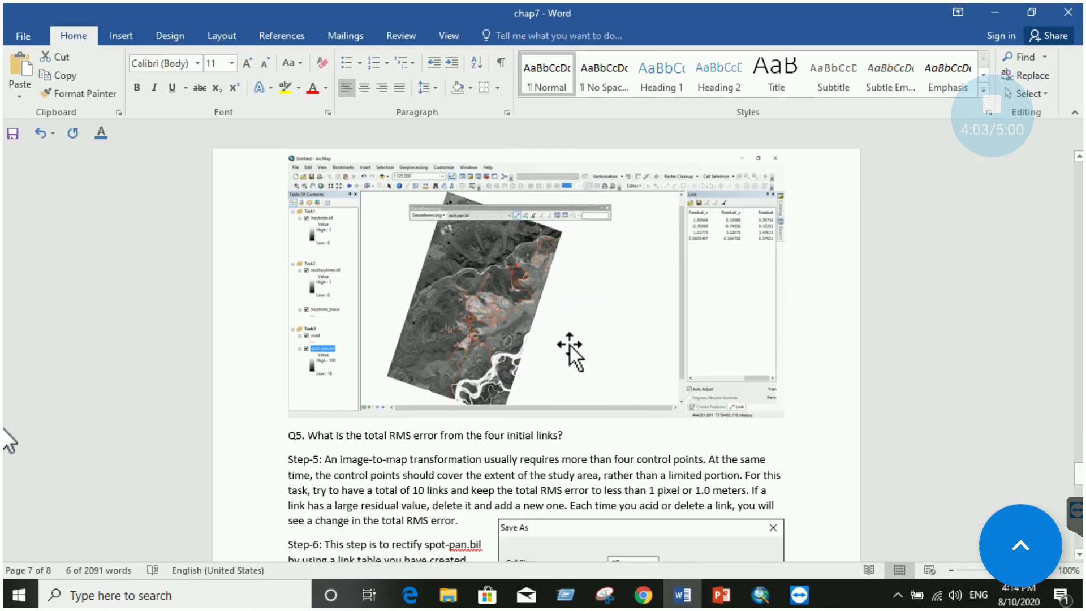
scroll(572, 345, "down", 5)
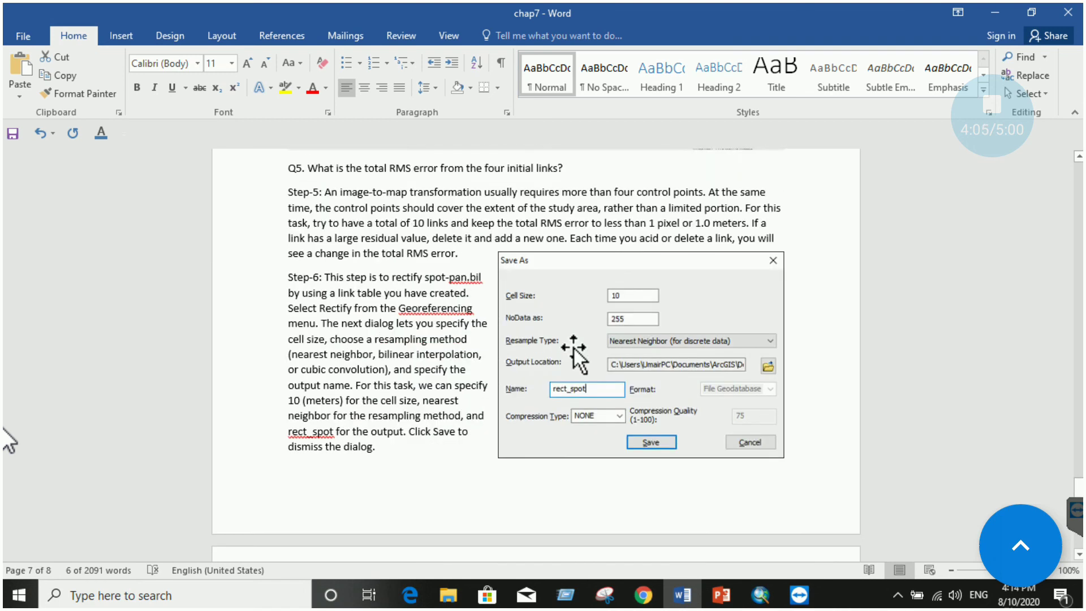
left_click_drag(1076, 489, 1050, 236)
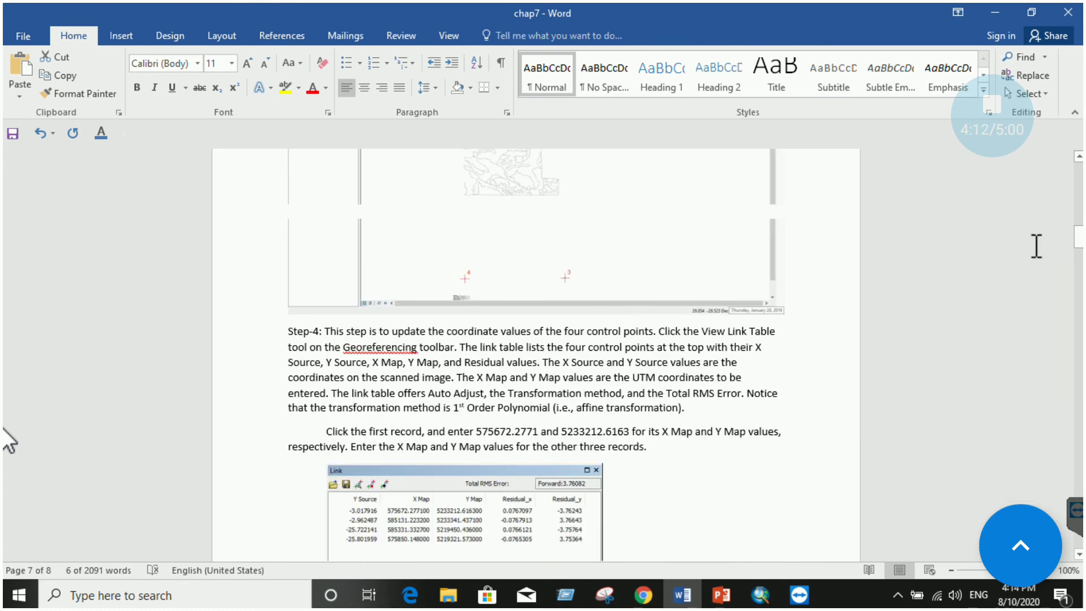